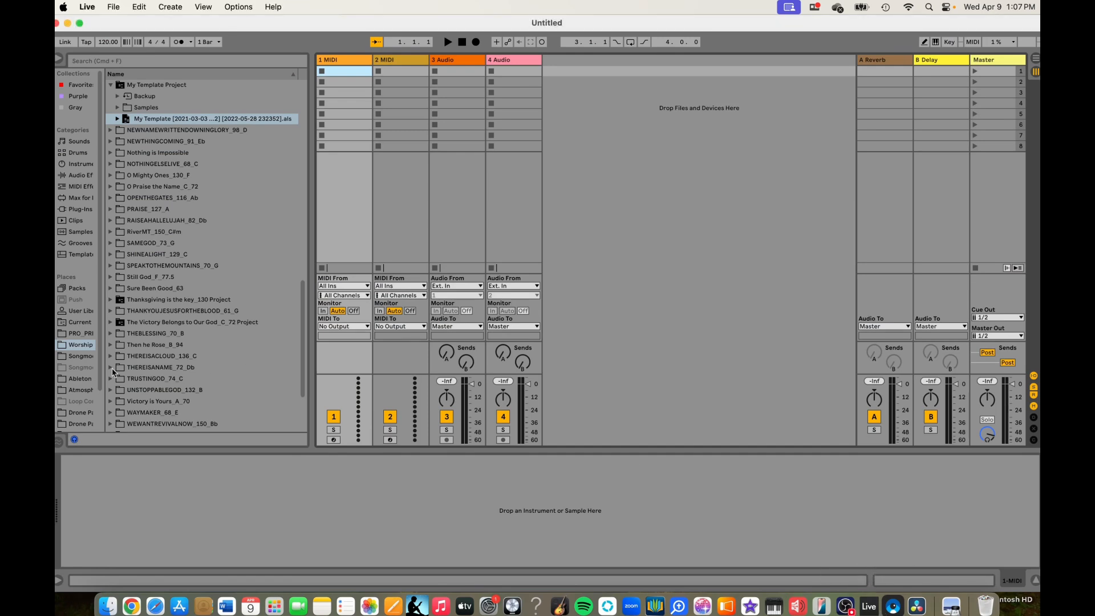
- Look through the contents of the YESIWILL_75_C folder in the last Worship place of the browser
scroll(83, 399, down, 3)
click(87, 413)
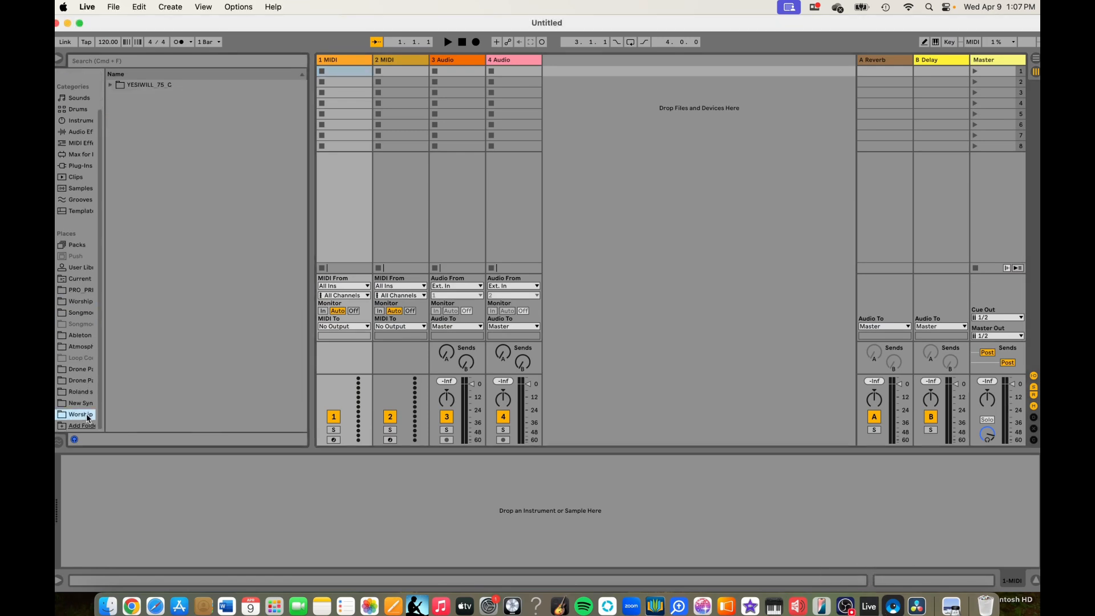
click(110, 85)
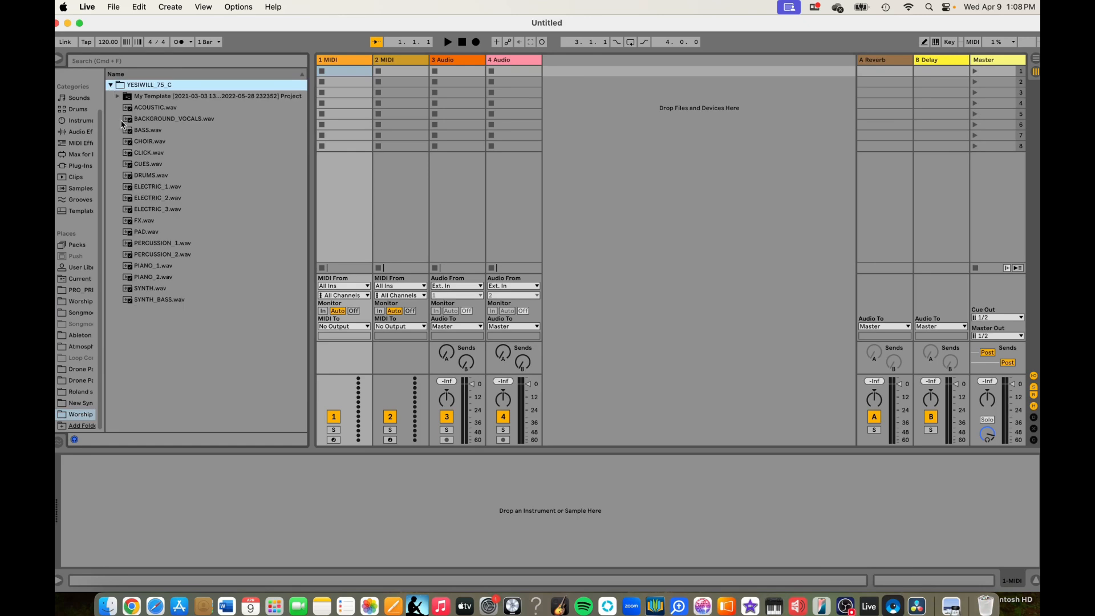
click(112, 85)
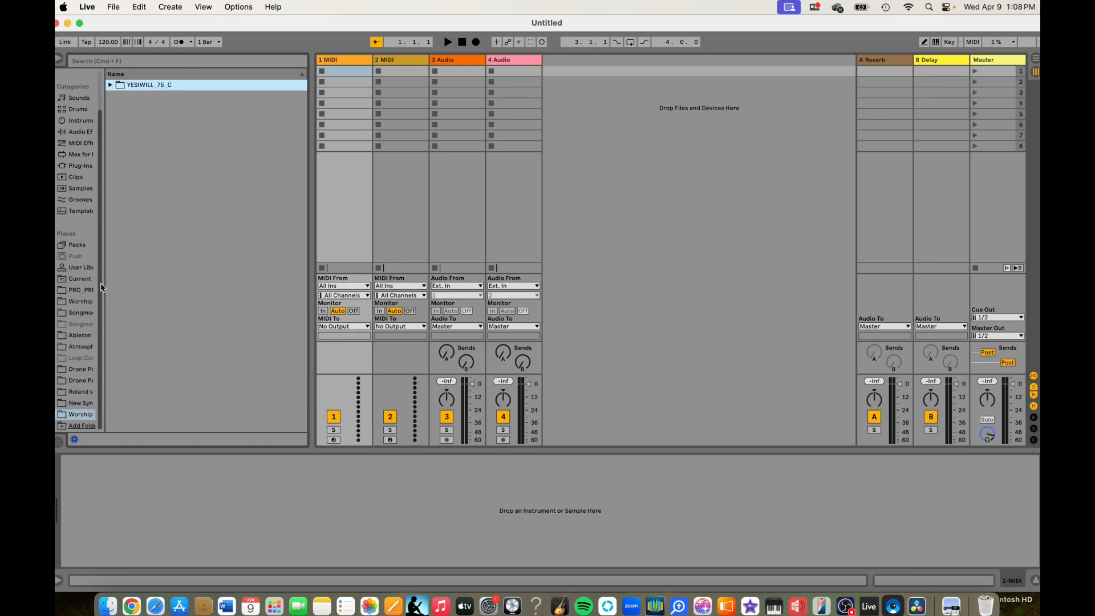
- Open the My Template set from My Template Project in the main Worship songs folder
click(86, 301)
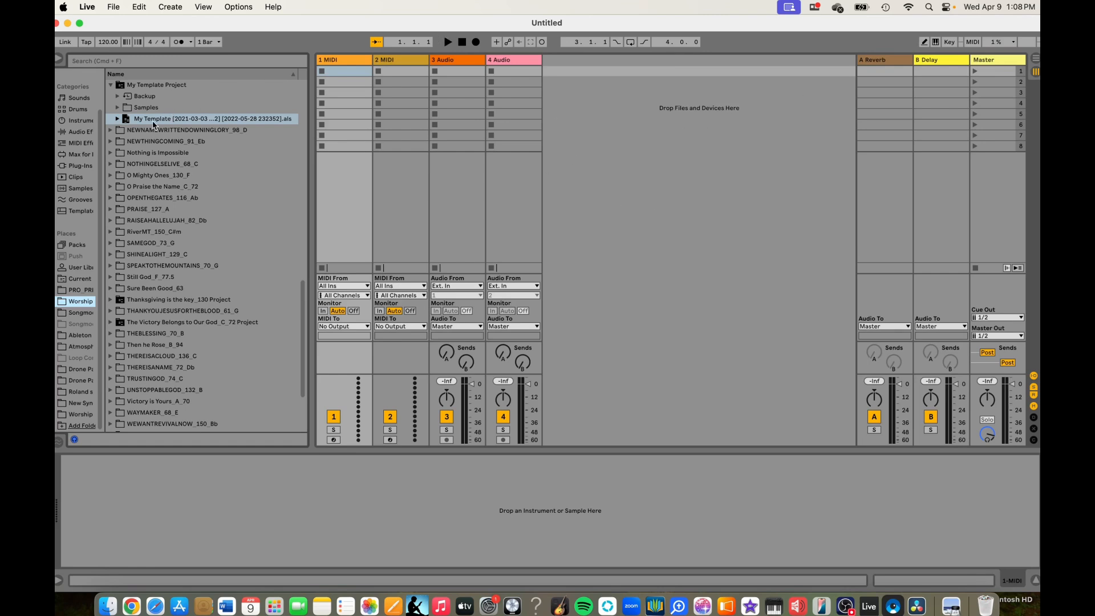
scroll(152, 119, up, 3)
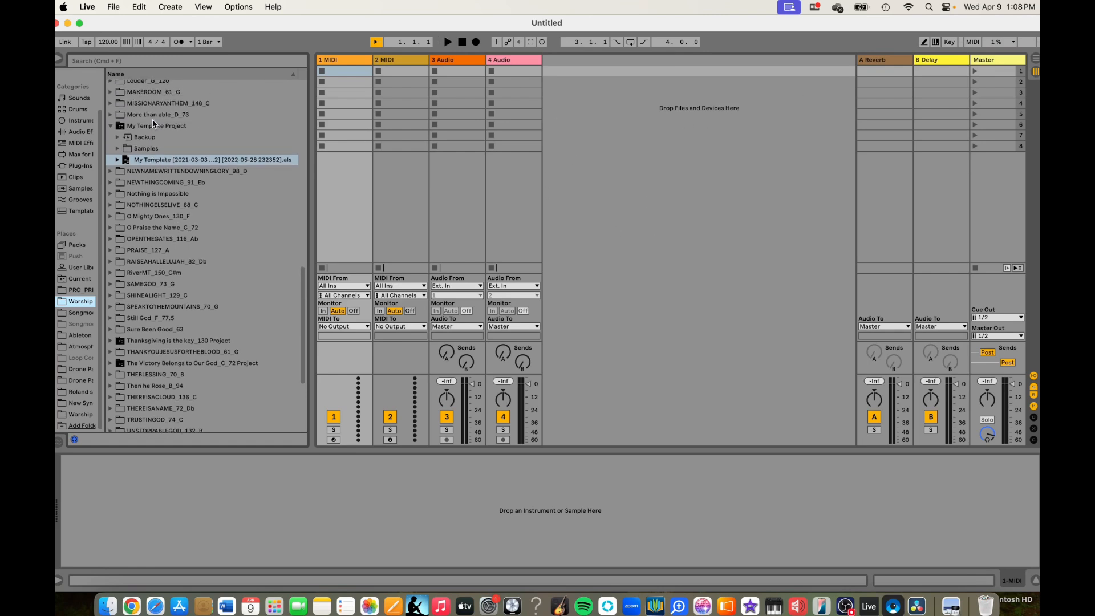
double_click(149, 161)
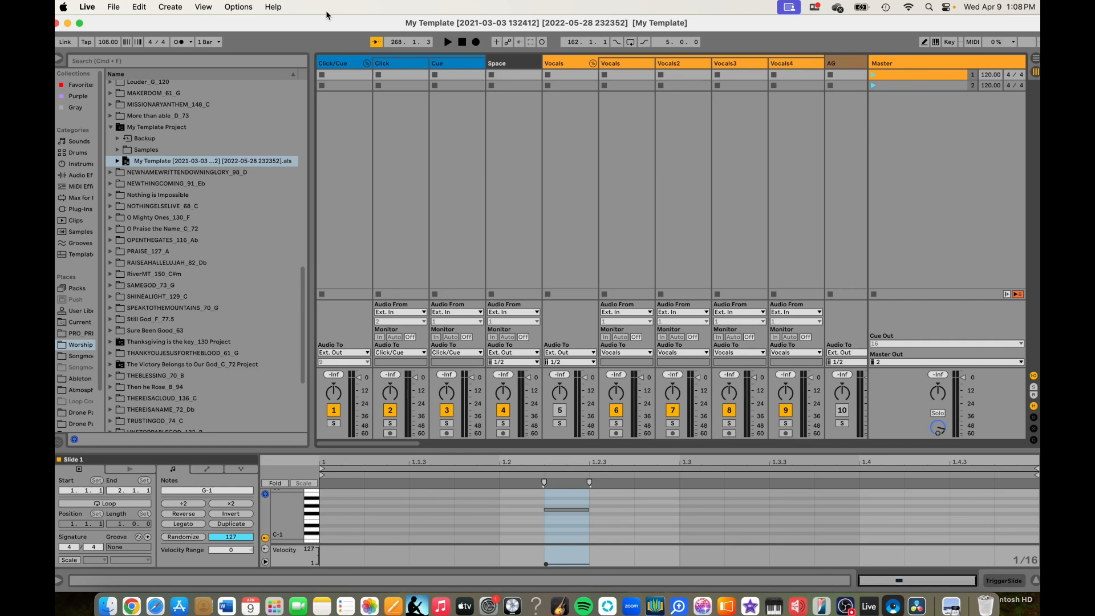
- Expand the OPENTHEGATES_116_Ab song folder and its Open The Gates_Ab_116 Project to show the contained set
scroll(247, 122, down, 3)
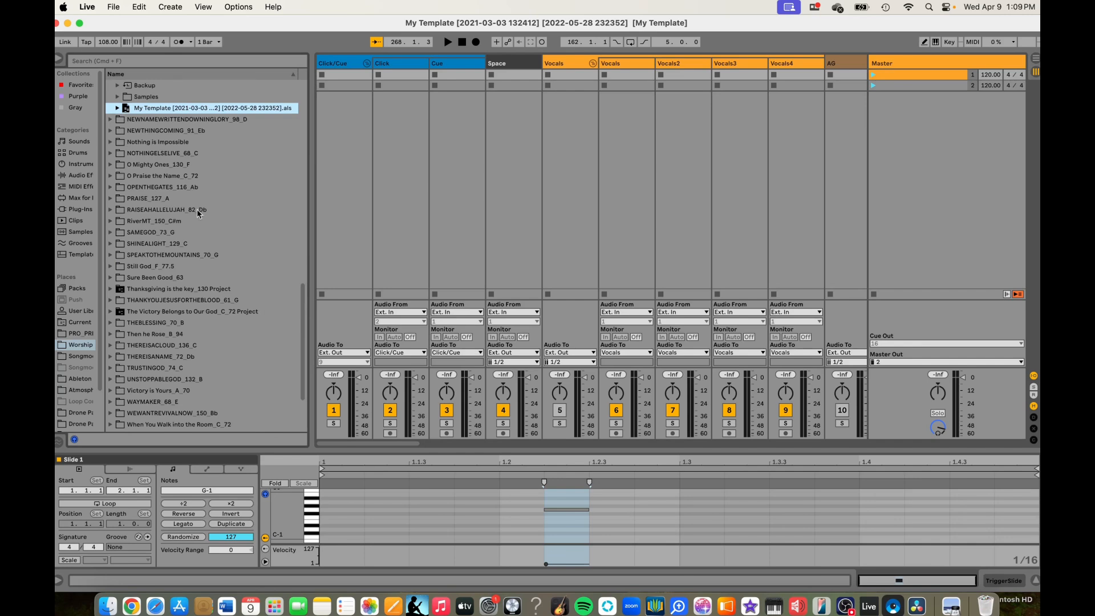
click(109, 186)
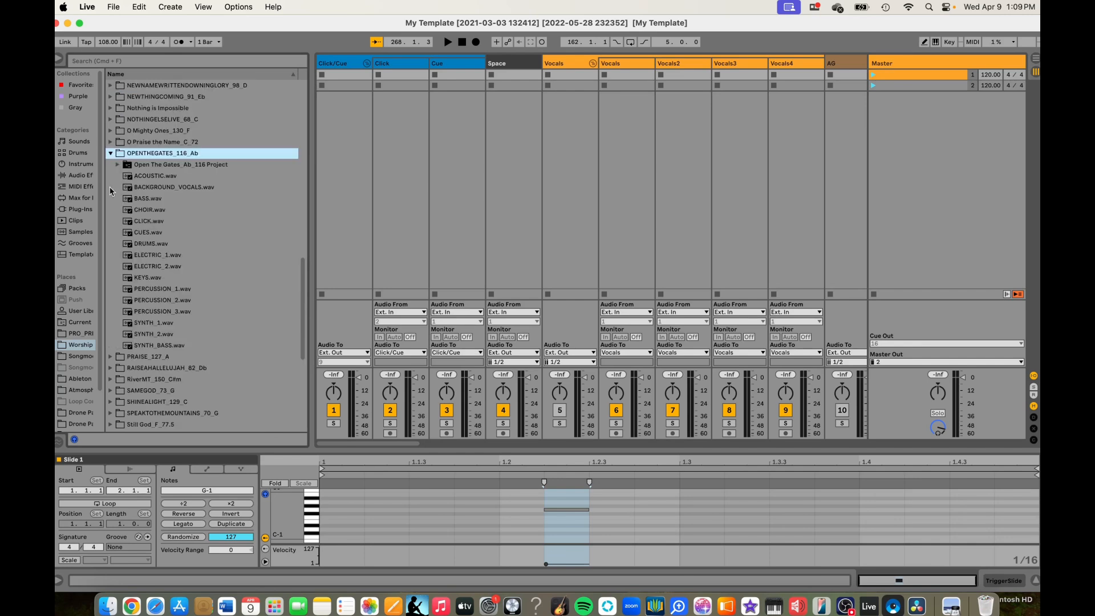
click(118, 164)
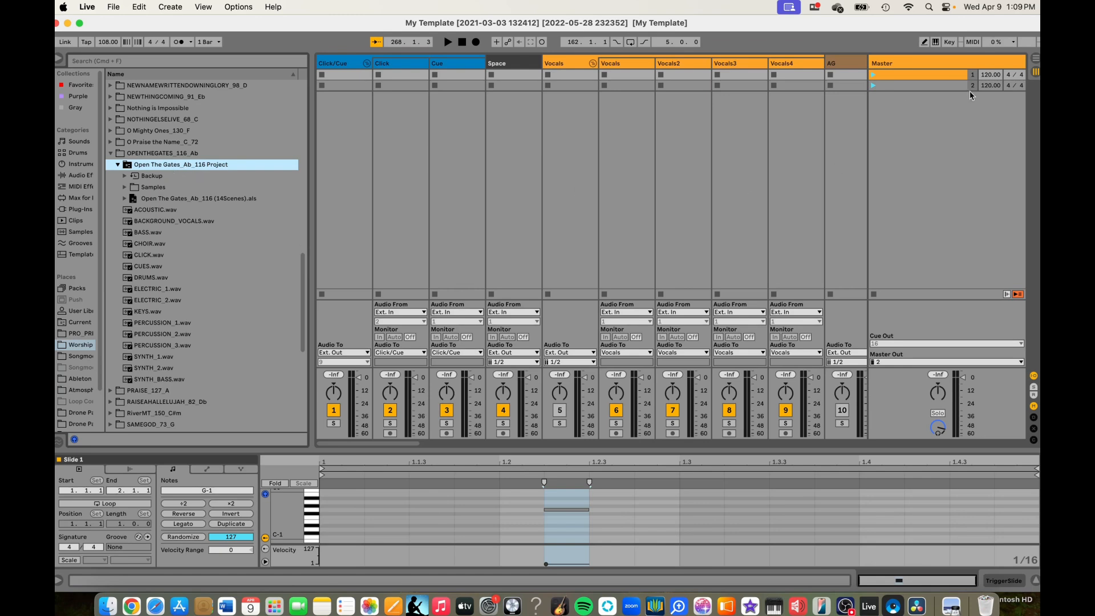
- Set the tempo of scenes 1 and 2 to 116 BPM
click(991, 77)
text(116)
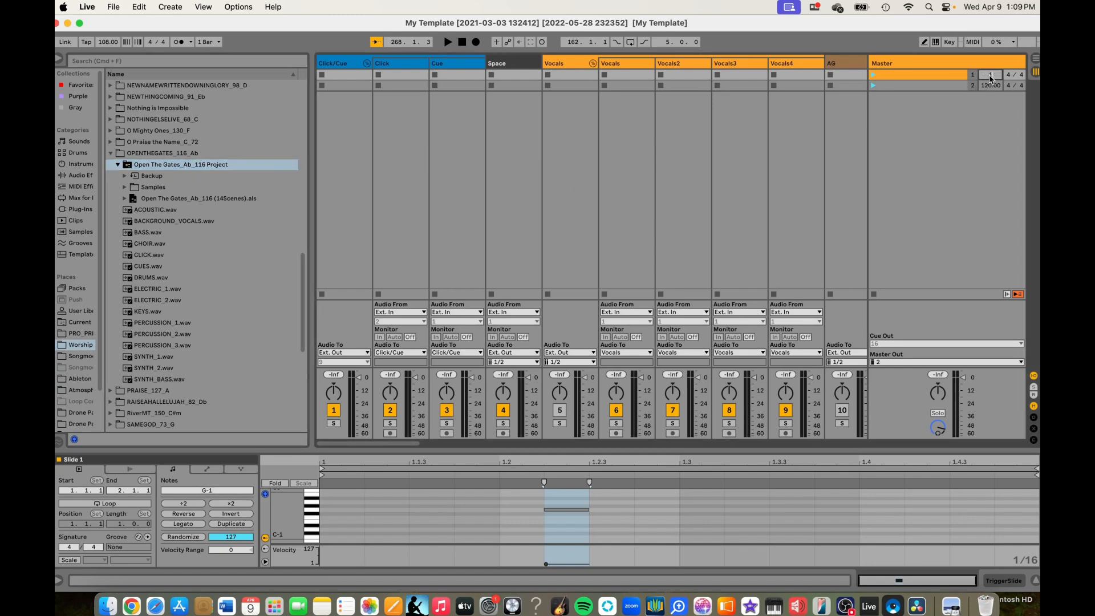
key(Return)
click(990, 87)
text(116)
key(Return)
- Review the template's tracks from the vocals through guitars and synths to the bass group
click(847, 110)
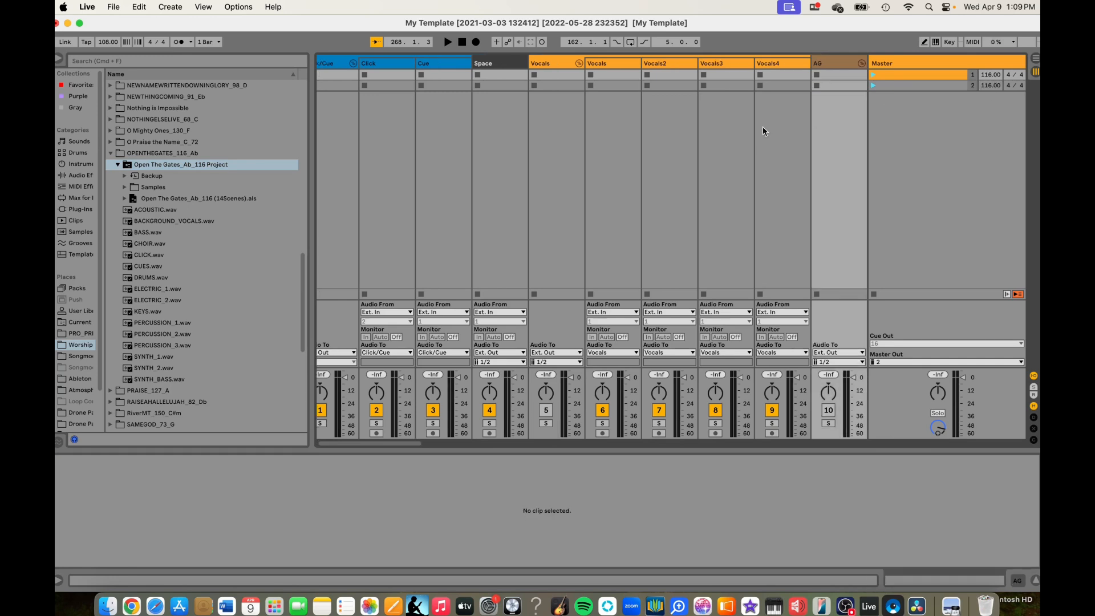
scroll(762, 126, right, 10)
scroll(762, 127, right, 12)
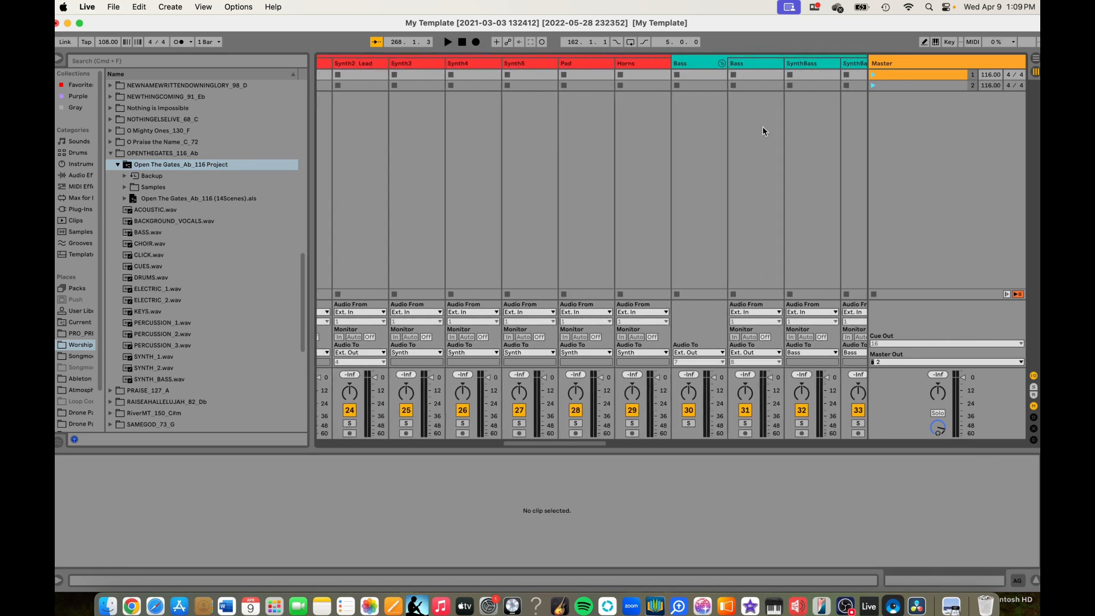
scroll(762, 127, left, 12)
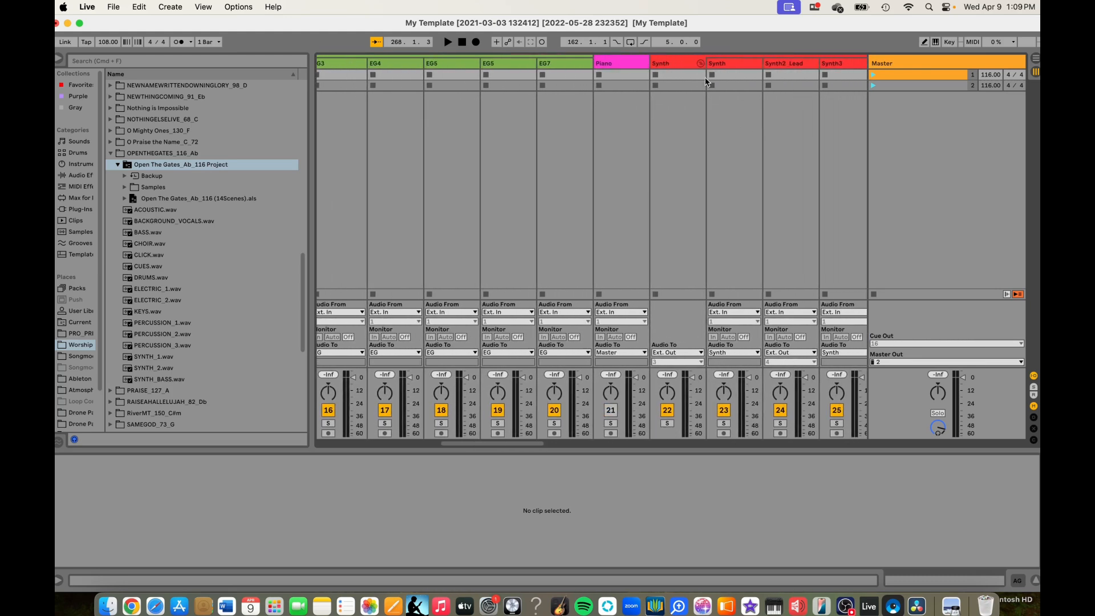
click(701, 64)
scroll(585, 102, left, 8)
scroll(586, 101, left, 7)
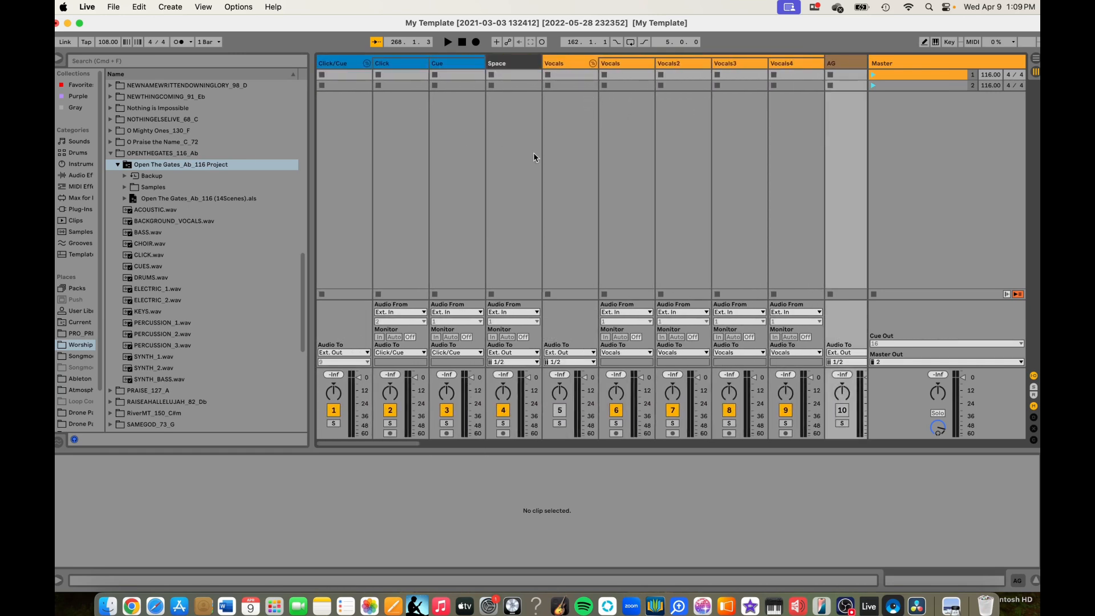
- Name scene 1 Open the Gates and load the Open The Gates_Ab_116 (14Scenes).als clips into the session starting at scene 2
click(917, 74)
key(super+r)
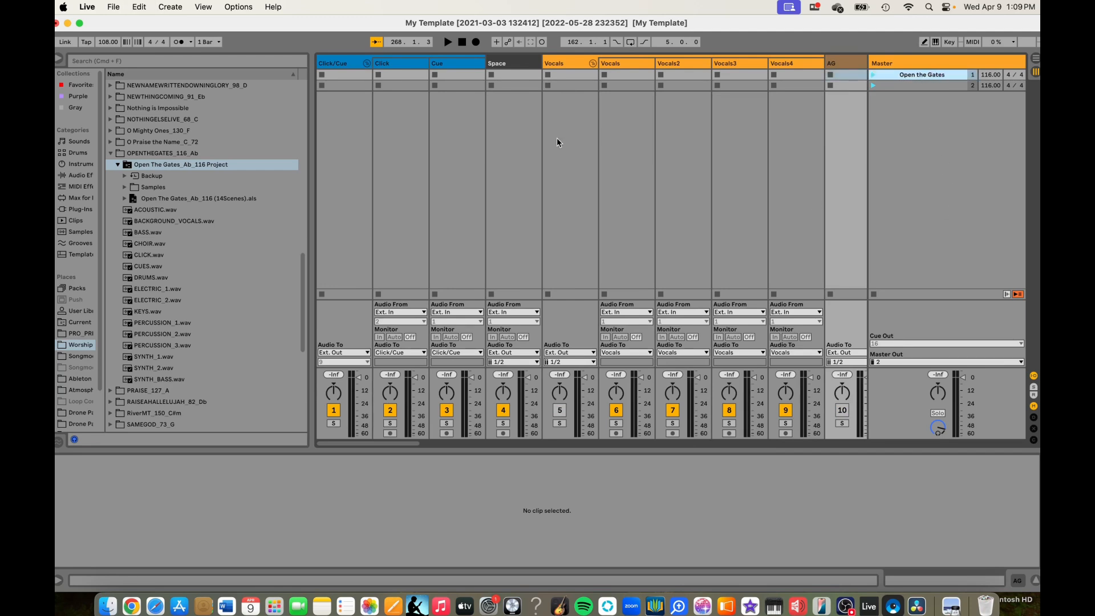
click(231, 200)
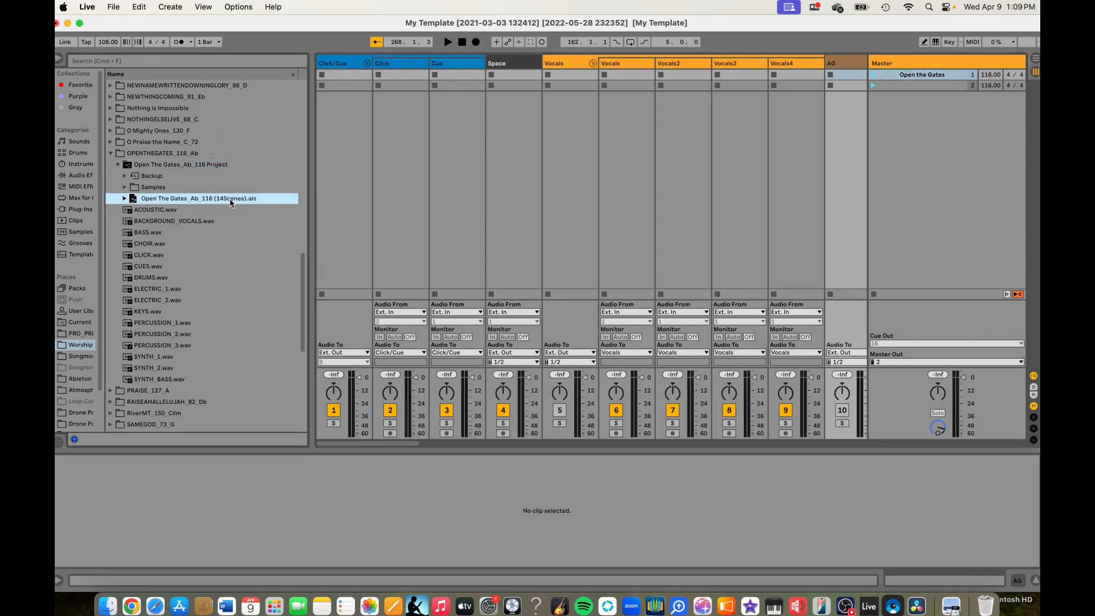
drag(344, 77, 345, 80)
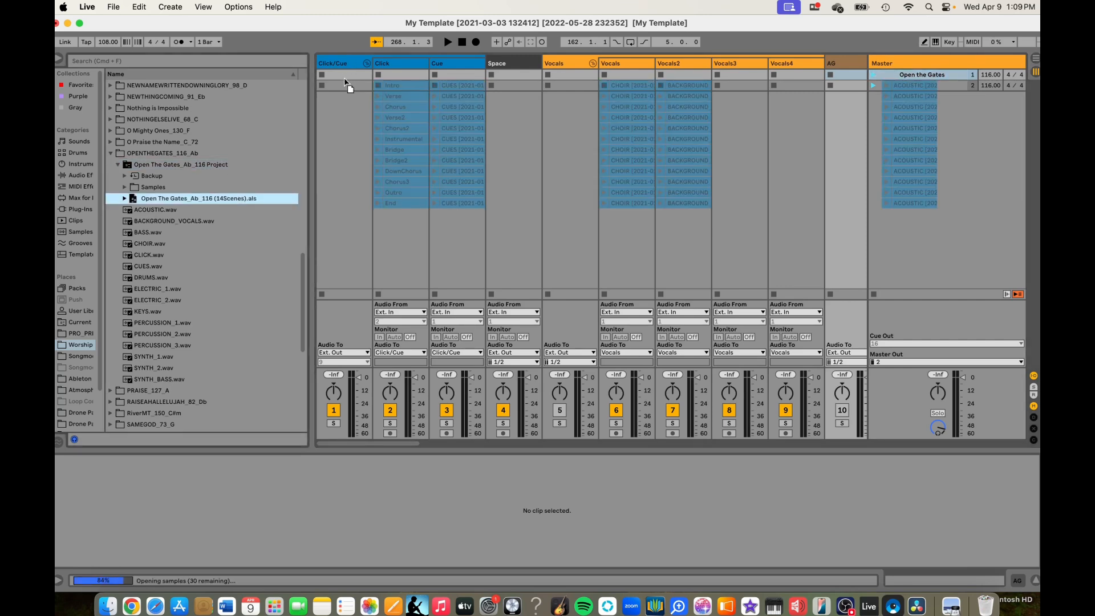
drag(345, 81, 344, 80)
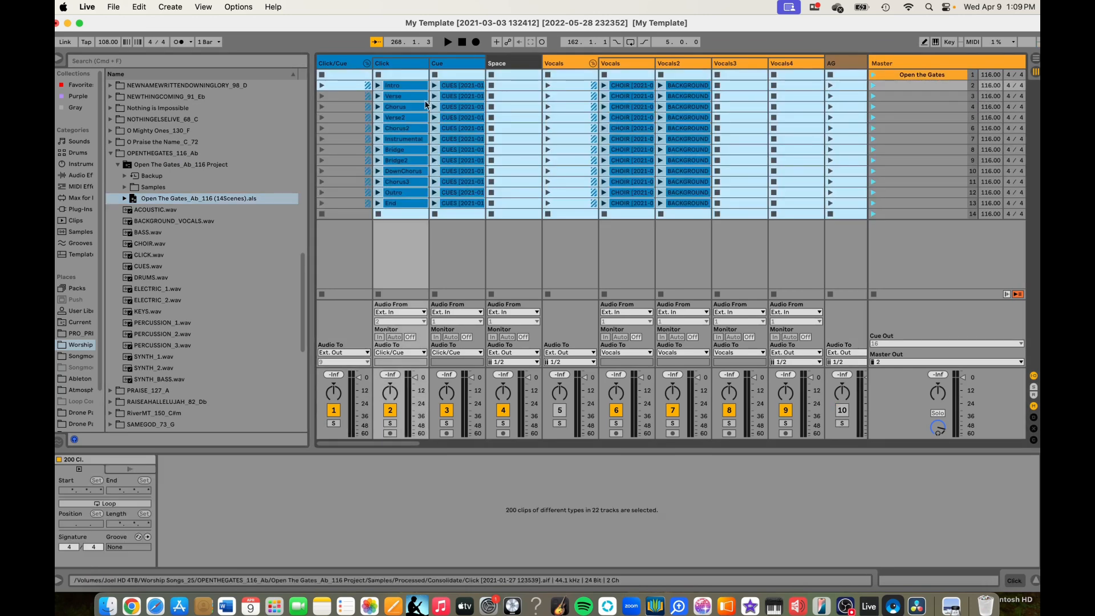
- Colour the empty scene 14 below the song's last clips dark grey as a divider
click(909, 217)
right_click(910, 217)
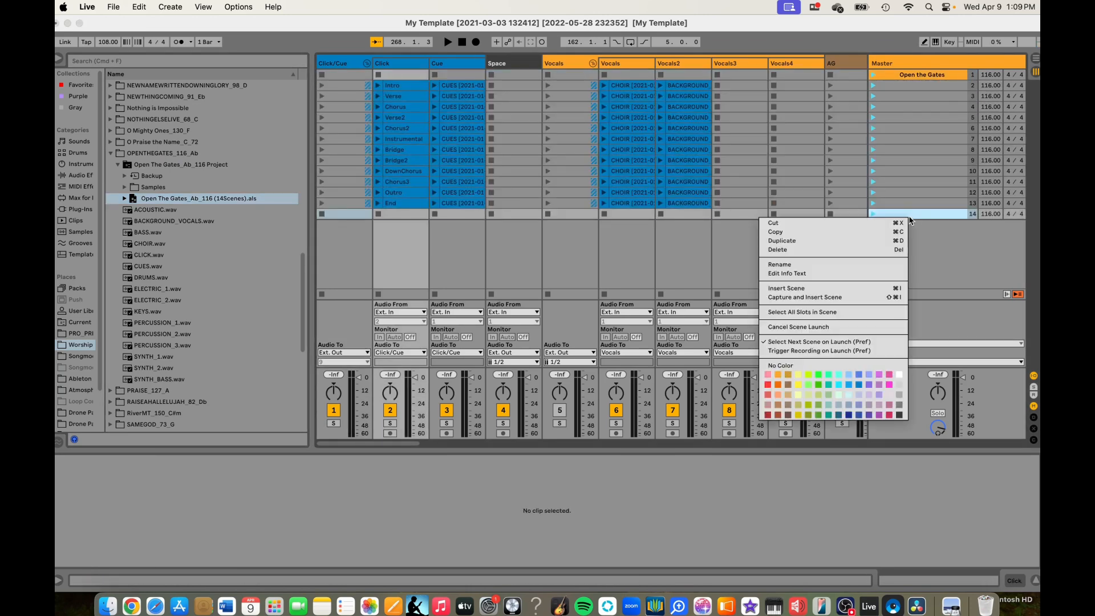
click(901, 415)
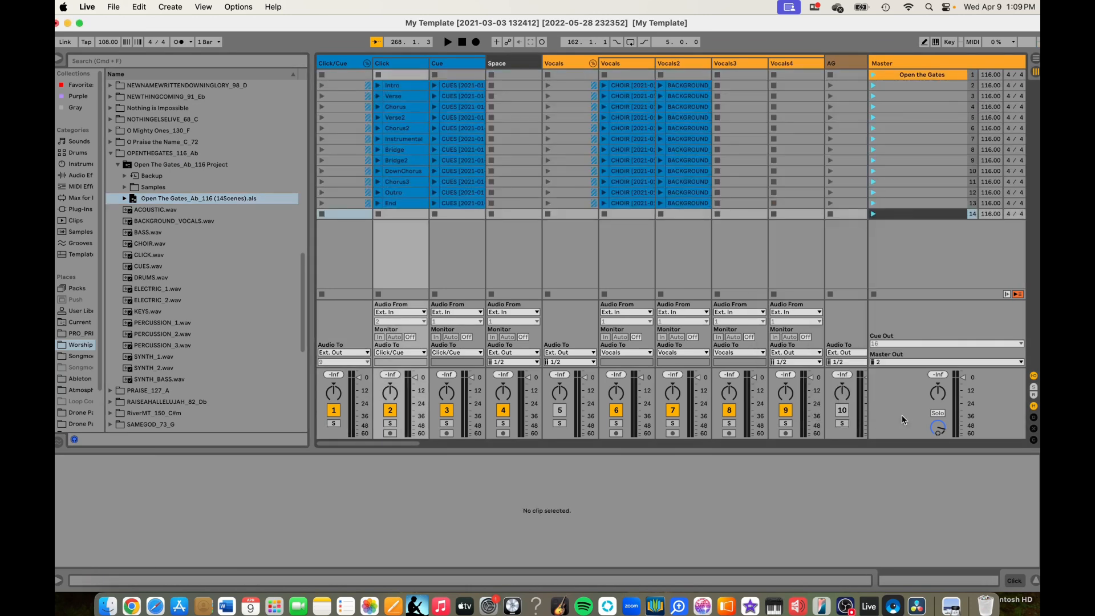
- Name scenes 2 to 6 Intro, Verse, Chorus, Verse2 and Chorus2, matching the Click clips
click(901, 86)
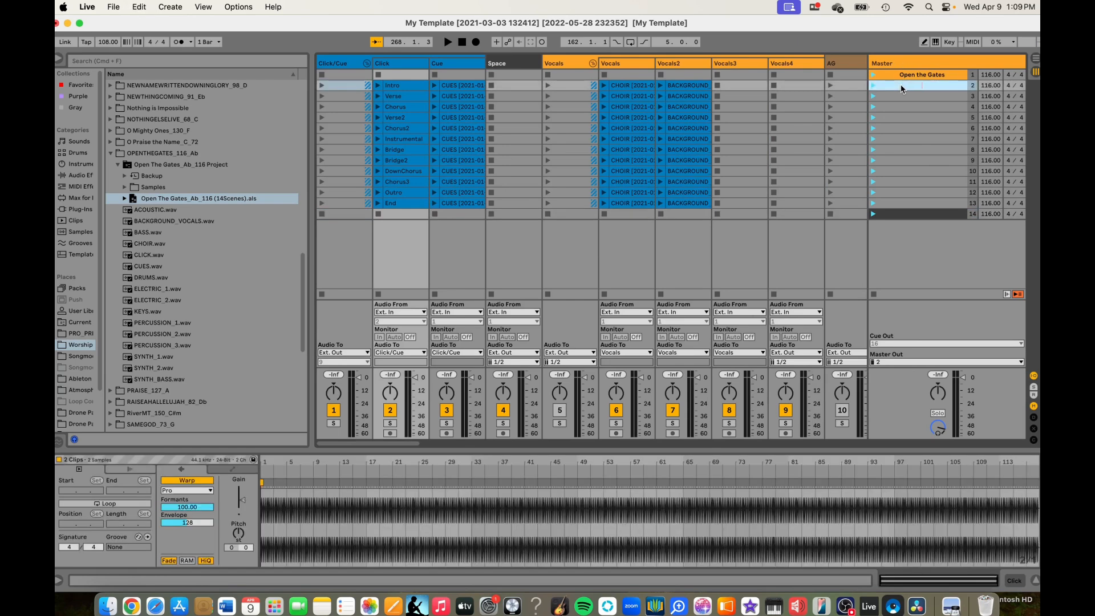
text(Intro)
key(Tab)
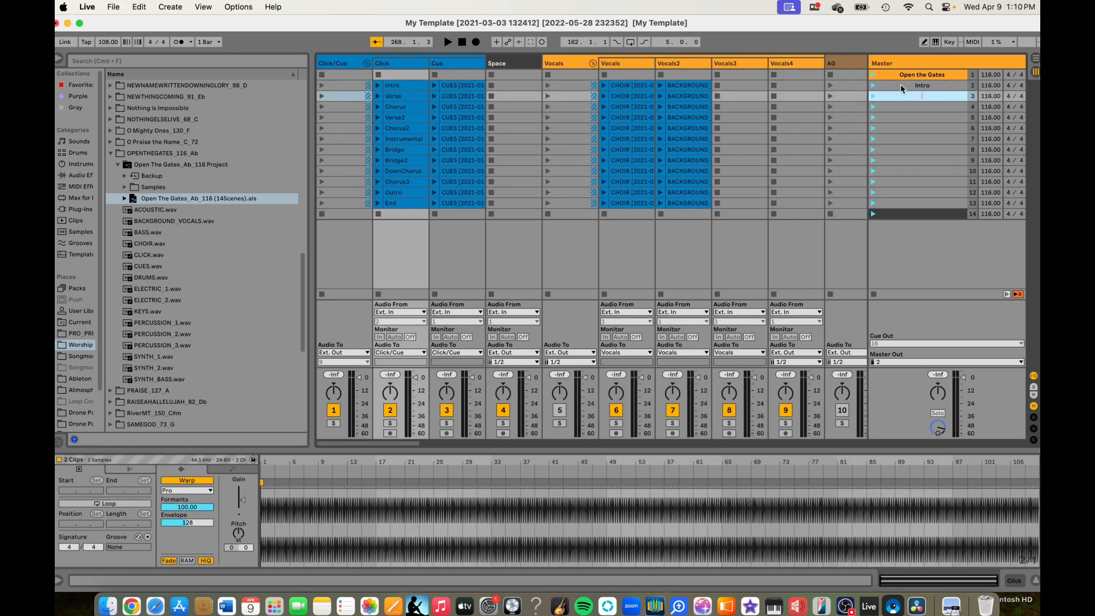
text(Verse)
key(Tab)
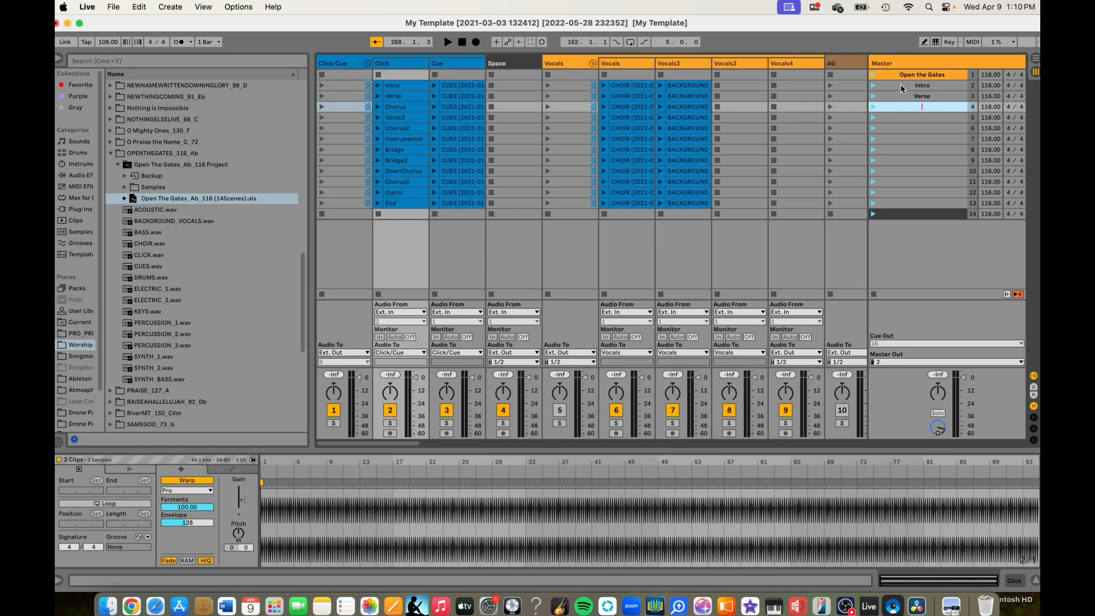
key(shift+Tab)
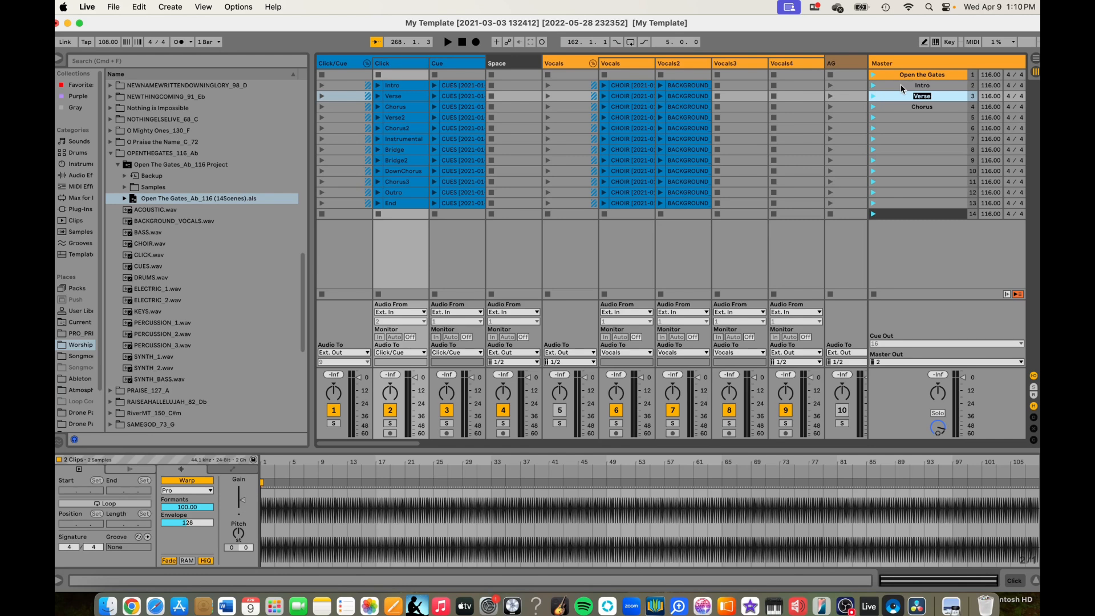
key(Tab)
key(Tab)
text(Verse2)
key(Tab)
text(Chorua2)
key(Tab)
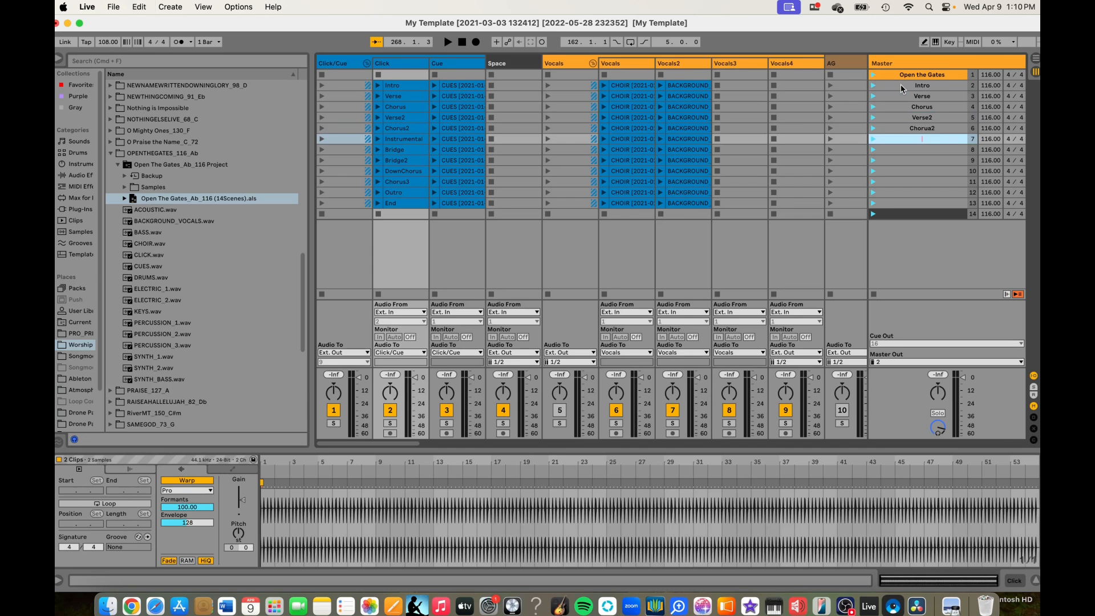
- Name scenes 7 to 13 Instrumental, Bridge, Bridge2, DownChorus, Chorus3, Outro and End
text(Instrumental)
key(Tab)
text(Bridge)
key(Tab)
text(Bridge2)
key(Tab)
text(DownChorus)
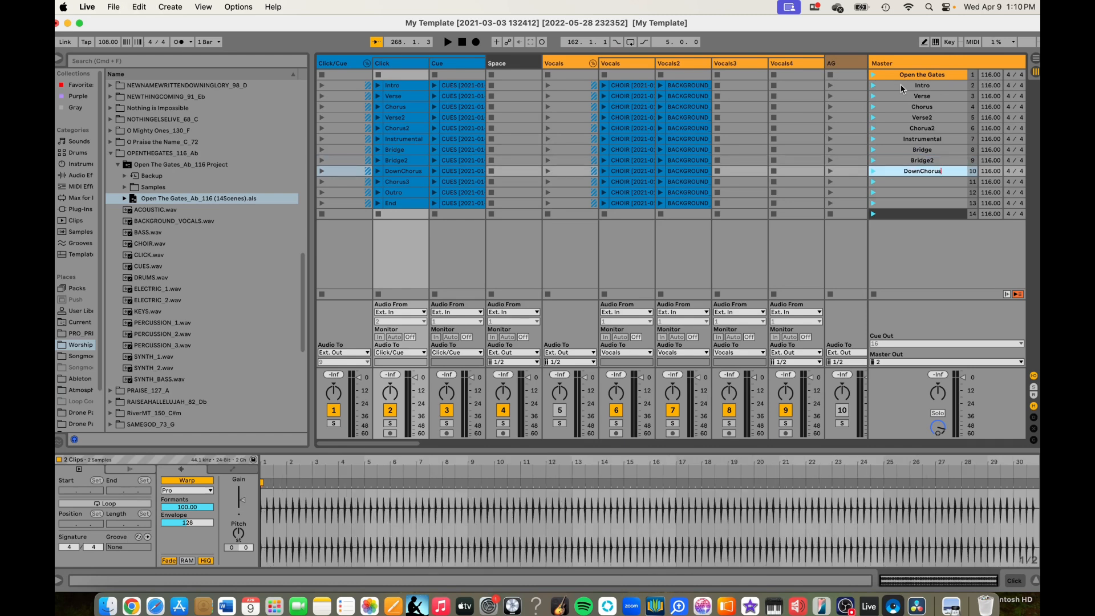
key(Tab)
text(Chorus3)
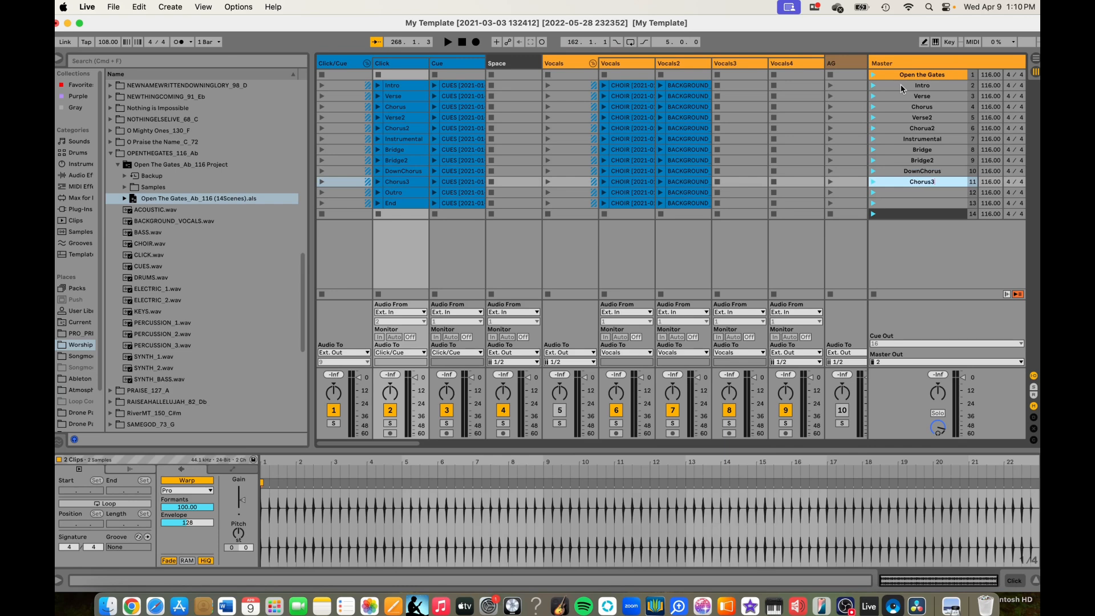
key(Tab)
text(Outro)
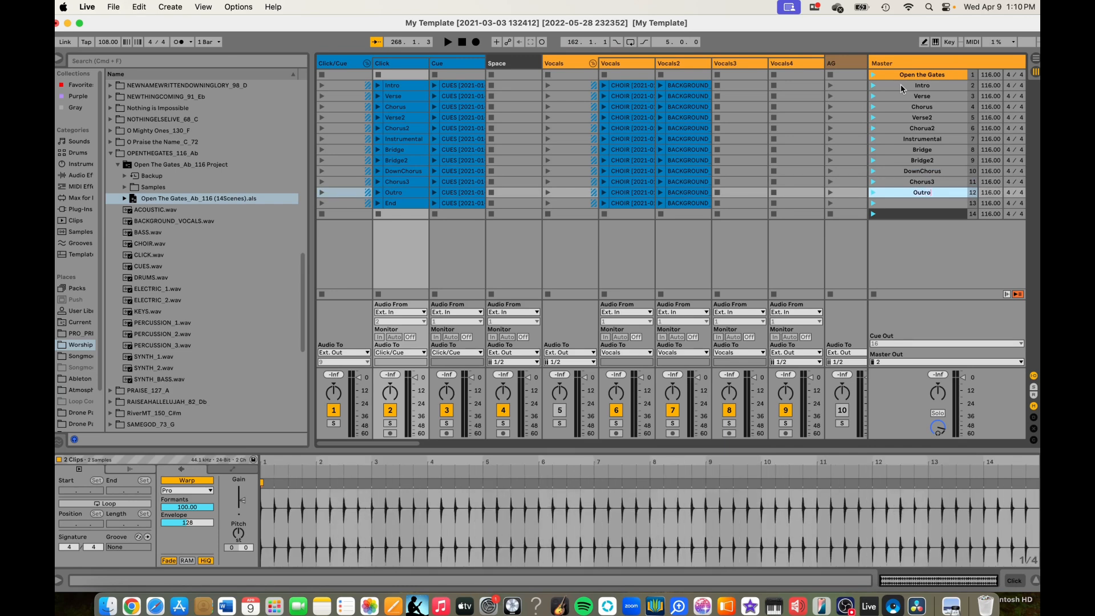
key(Tab)
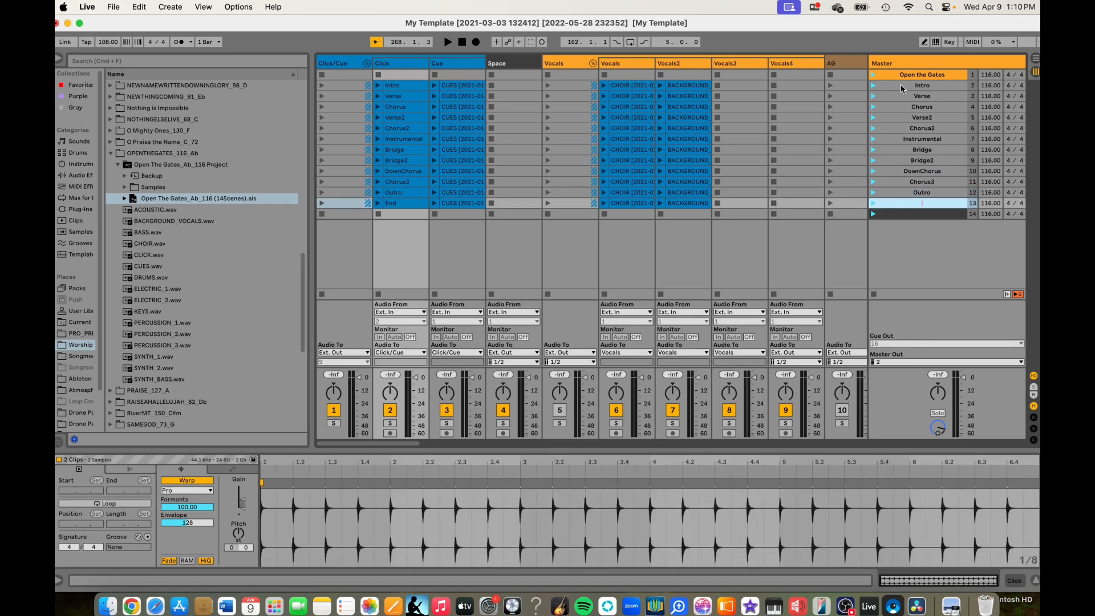
- Insert two empty scenes below the dark divider scene 14
click(934, 213)
key(super+i)
key(super+i)
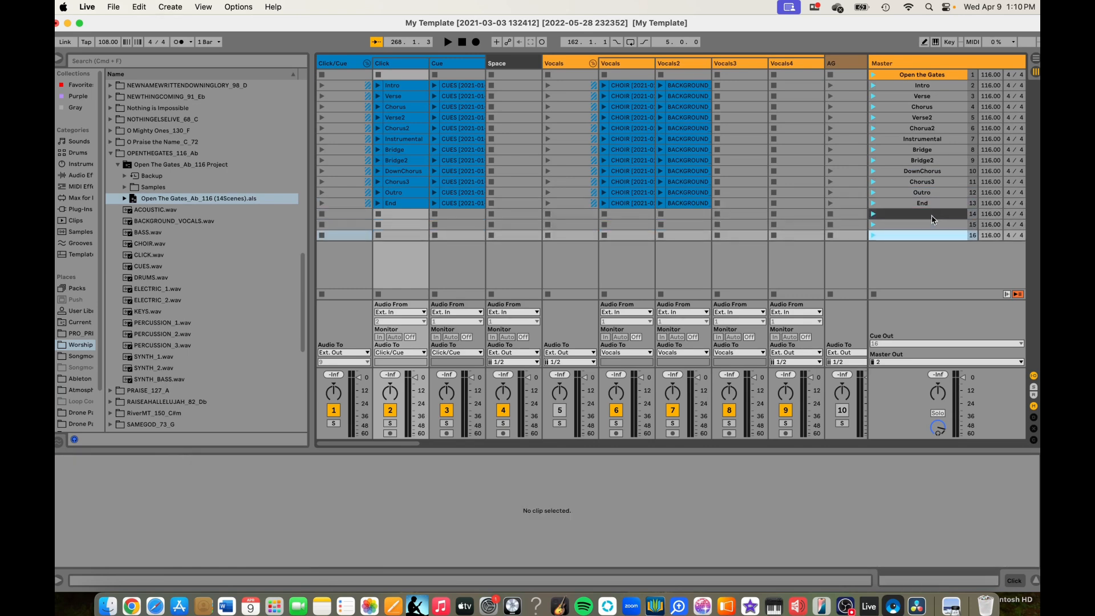
- Colour scene 15 orange and name it Graves into Gardens
click(930, 225)
right_click(930, 225)
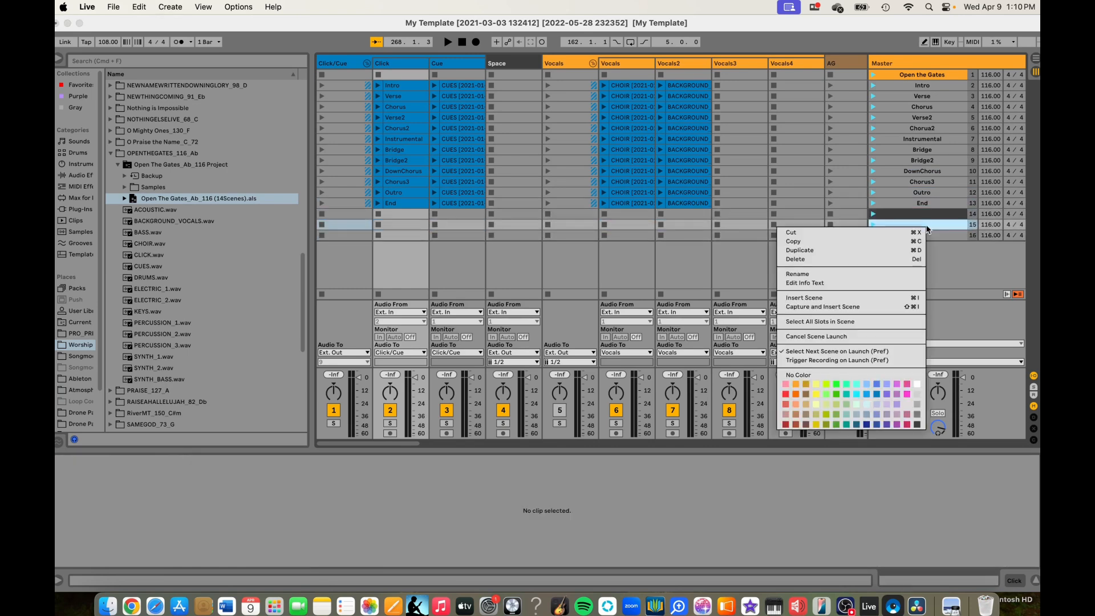
click(795, 384)
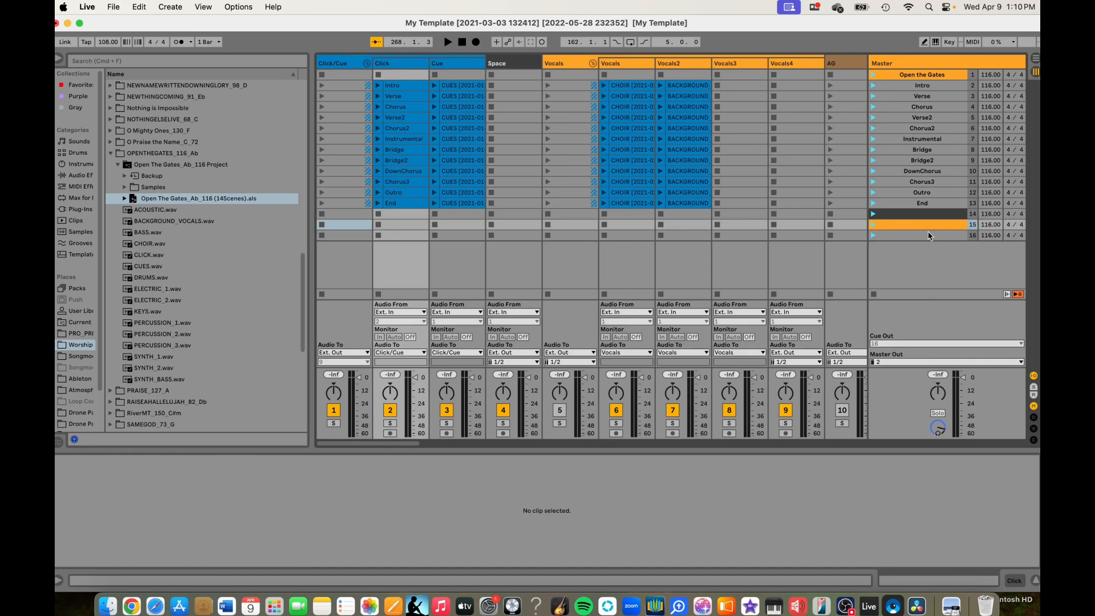
click(930, 227)
text(Graves into Gardens)
key(Return)
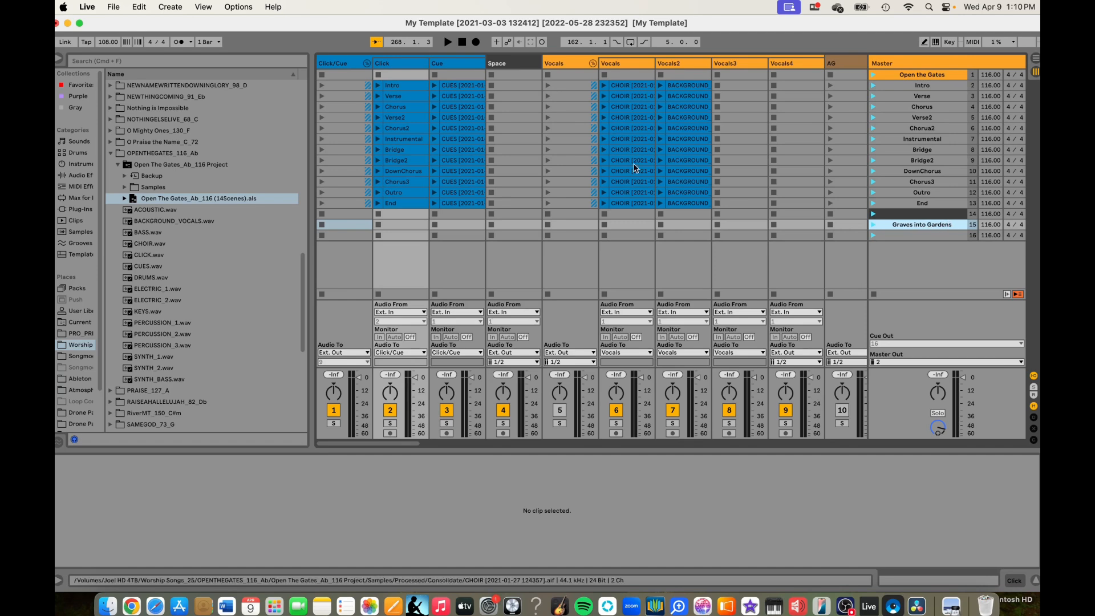
- Set the time signature of scenes 15 and 16 to 6/8
scroll(248, 200, up, 15)
scroll(249, 196, down, 10)
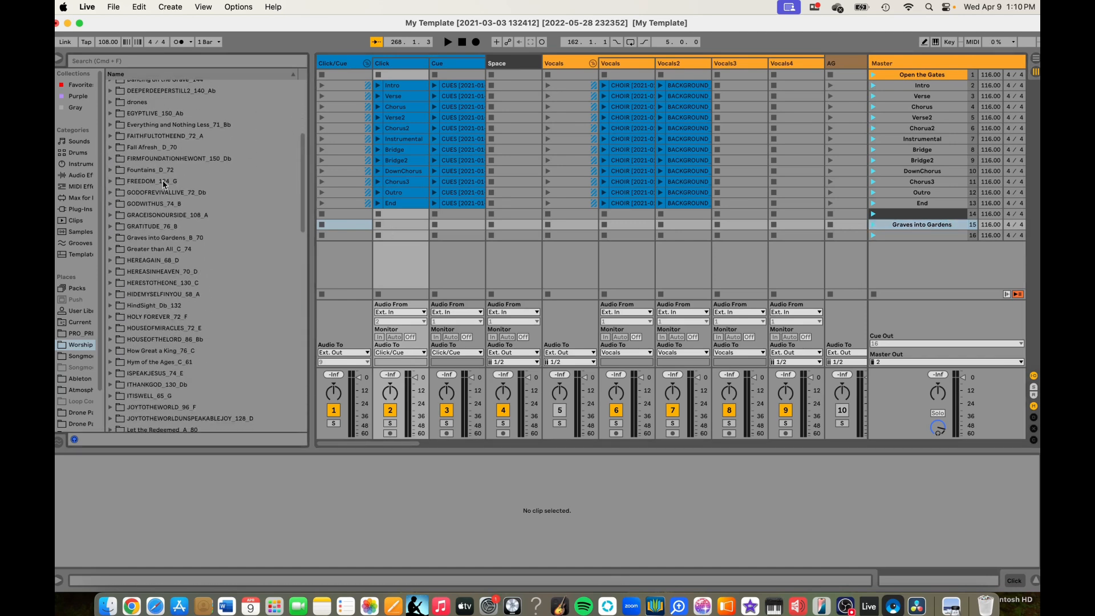
scroll(137, 166, down, 2)
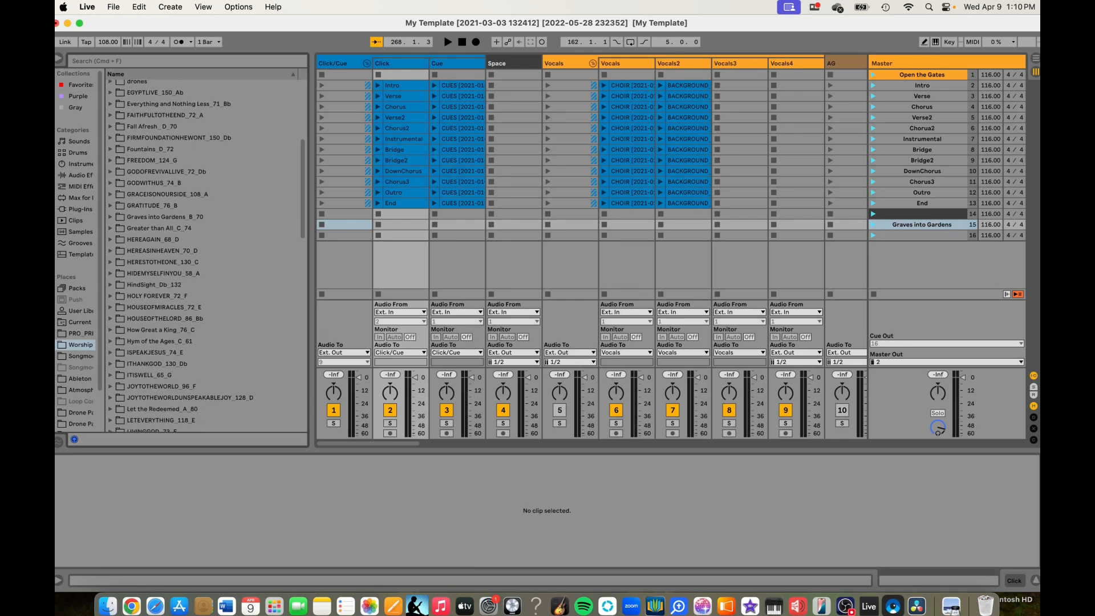
click(1008, 225)
text(6)
click(1019, 226)
text(88)
click(930, 236)
- Load Graves into Gardens_B_70 (18 Scenes).als from its song folder into the session starting at scene 16
scroll(219, 228, up, 1)
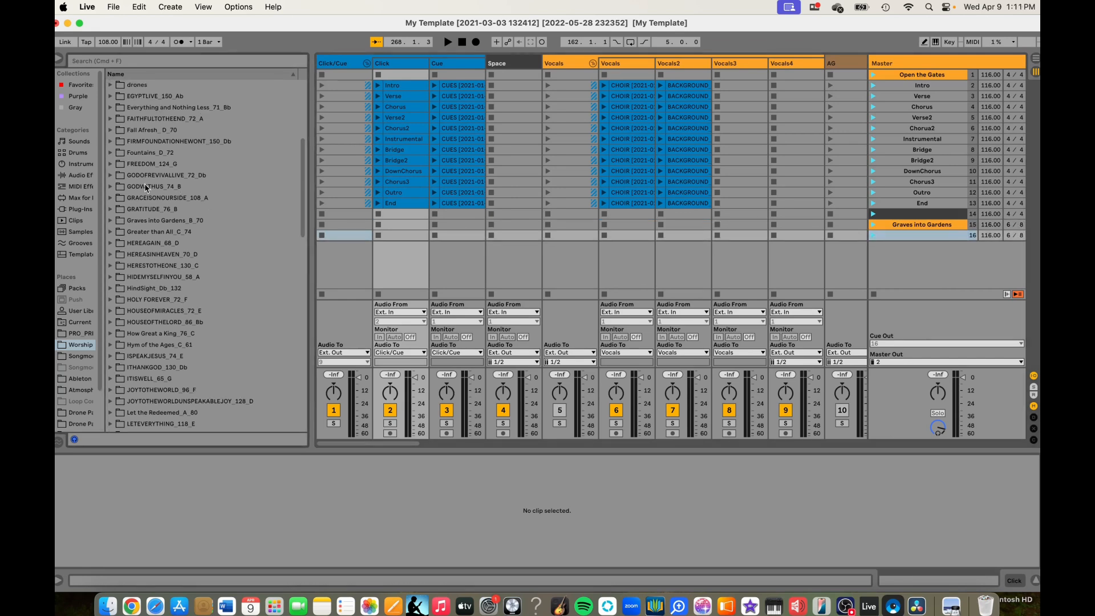
click(112, 220)
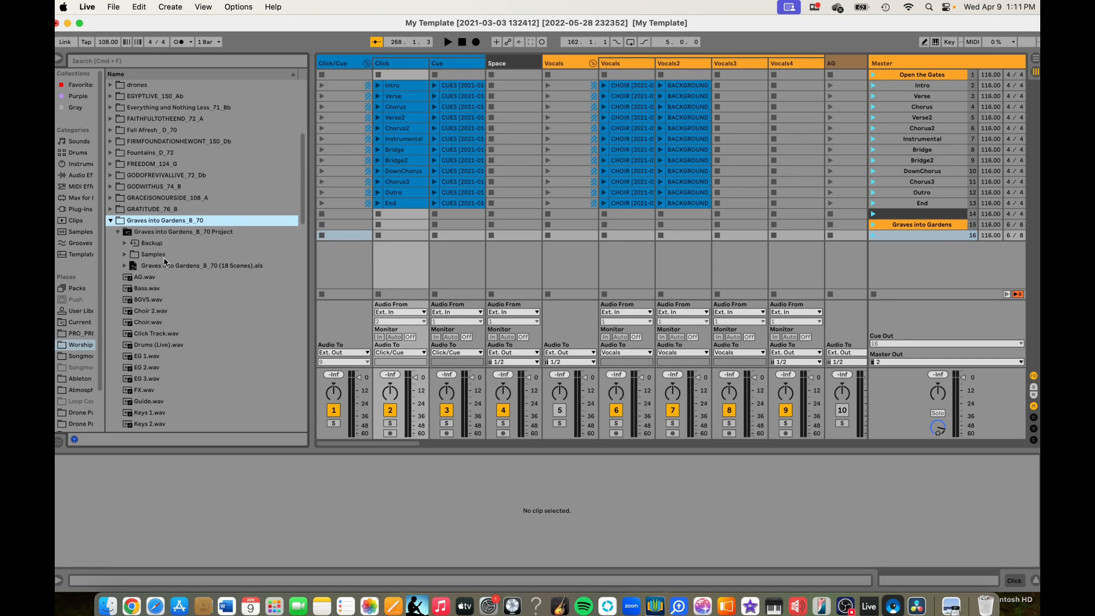
double_click(194, 267)
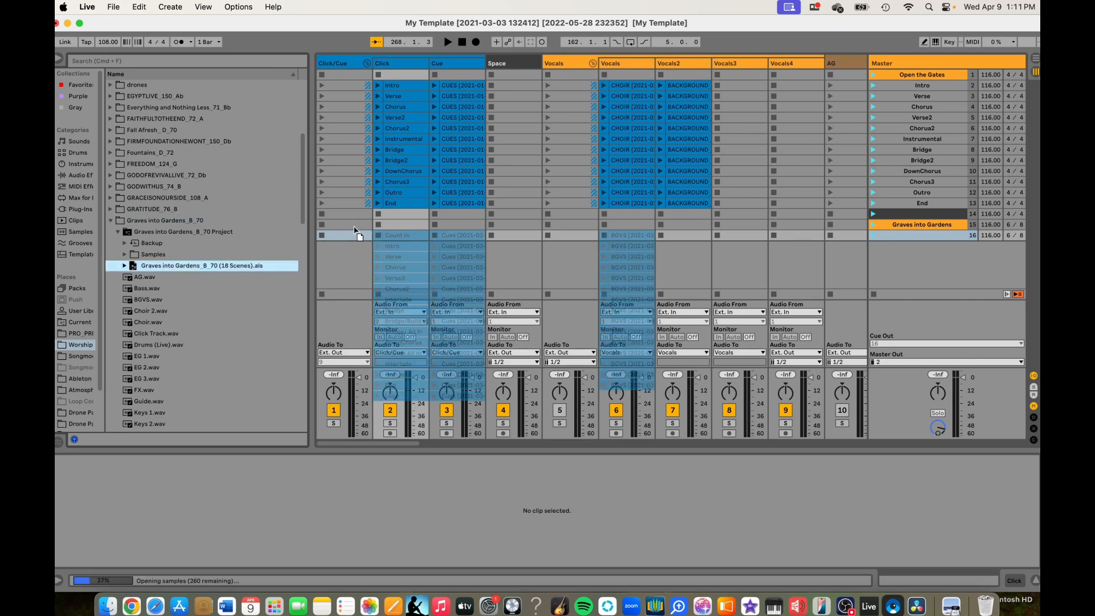
drag(355, 229, 354, 231)
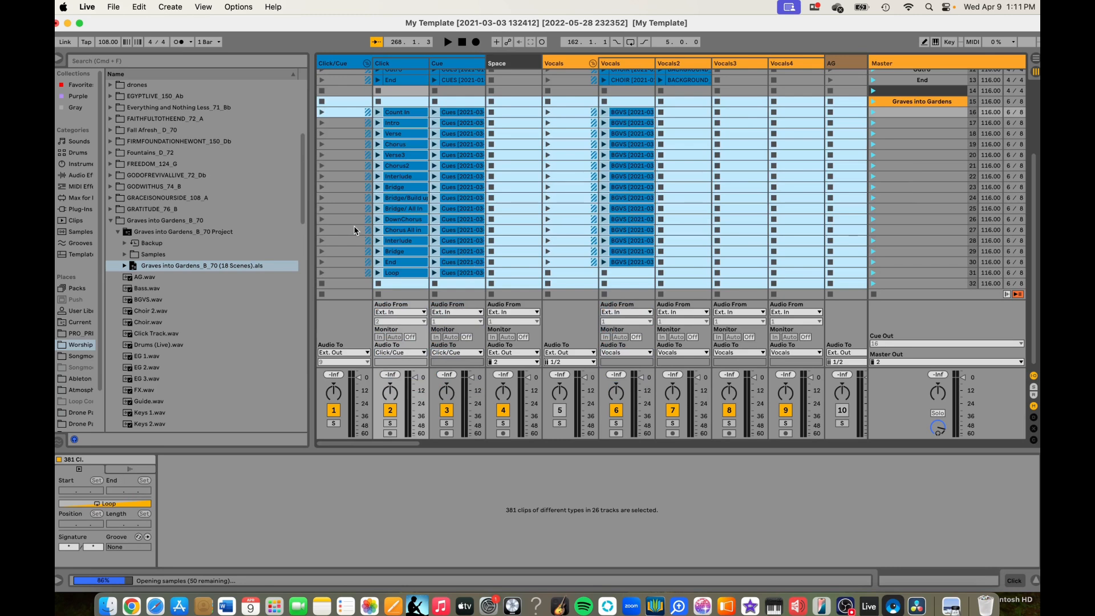
- Colour the empty scene 32 below the Graves into Gardens clips dark grey as a divider
click(932, 145)
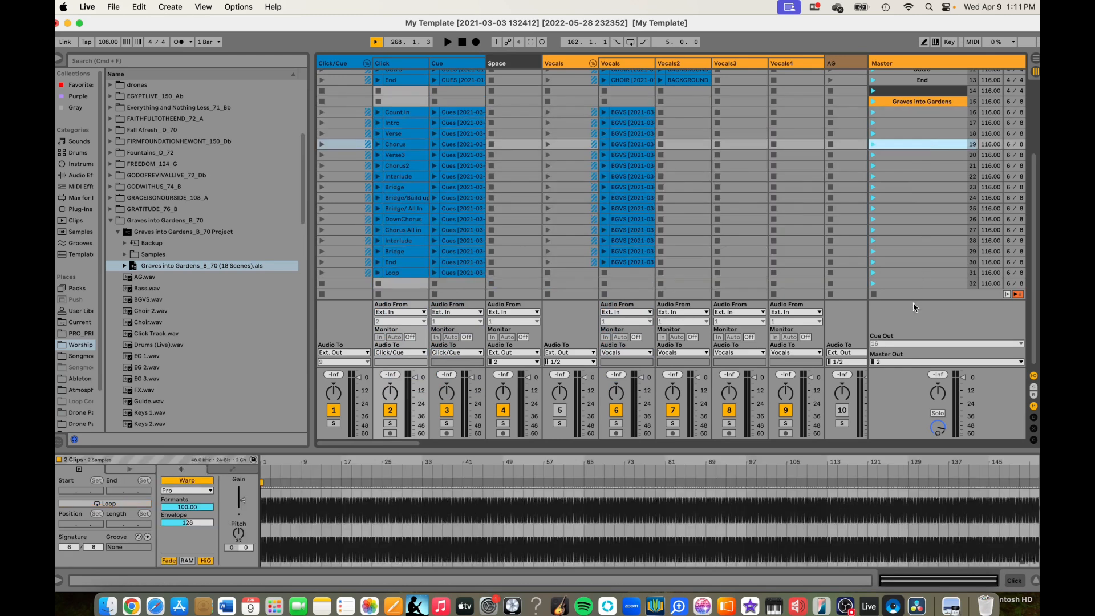
click(912, 284)
right_click(911, 284)
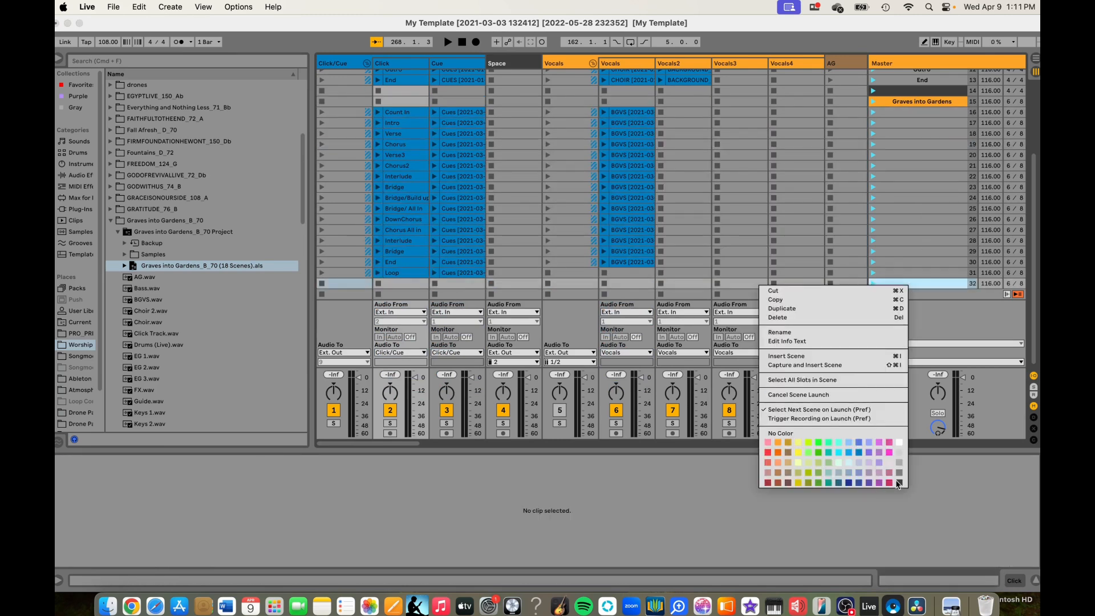
click(899, 482)
scroll(413, 221, up, 5)
scroll(411, 221, down, 5)
scroll(412, 221, up, 5)
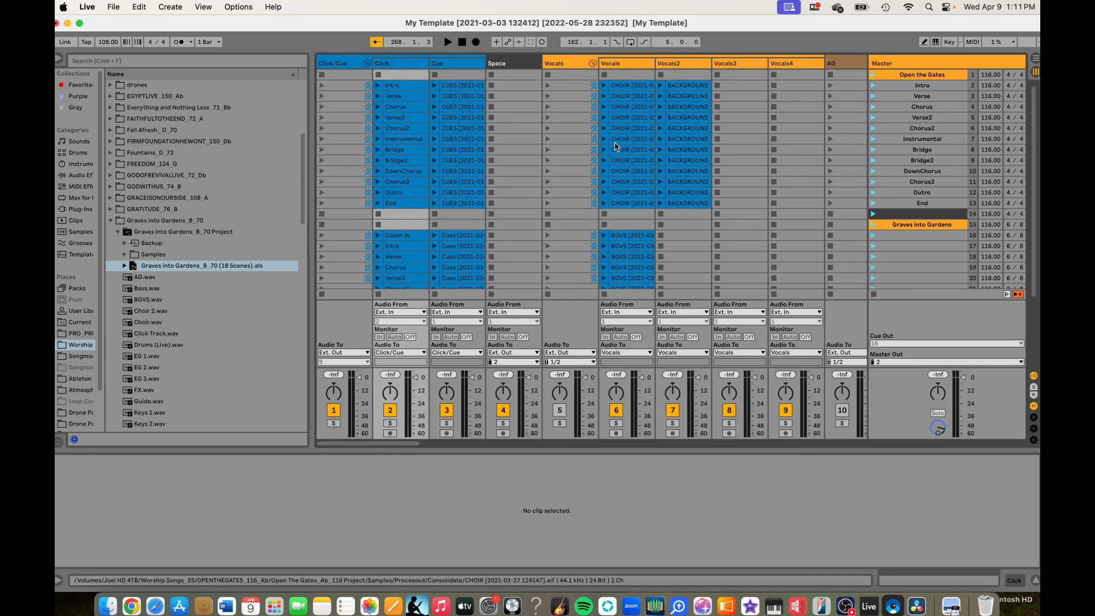
click(928, 118)
click(971, 44)
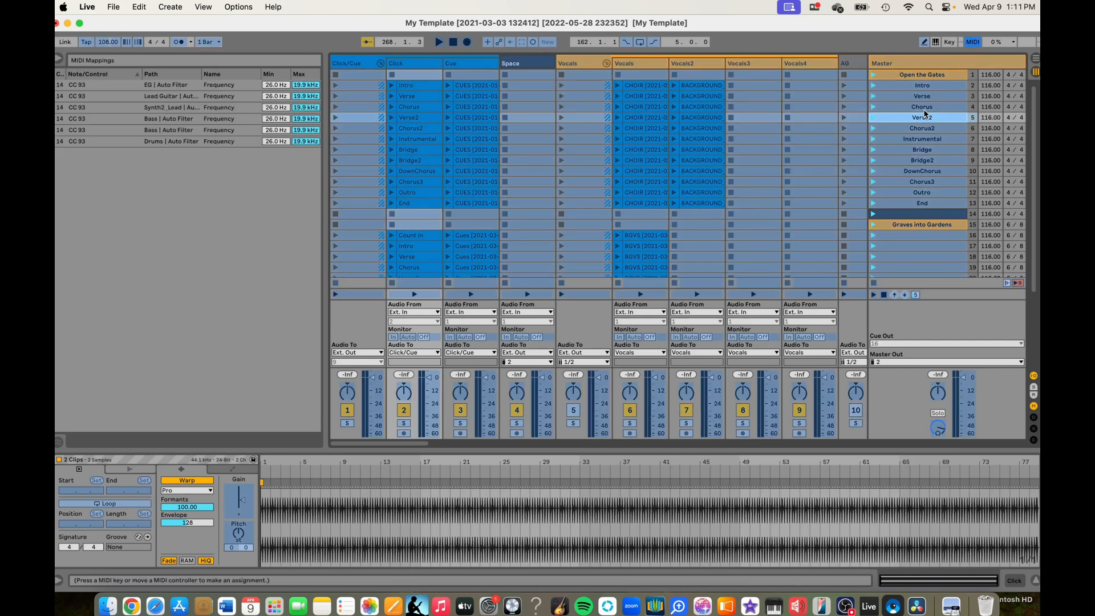
click(925, 107)
click(976, 41)
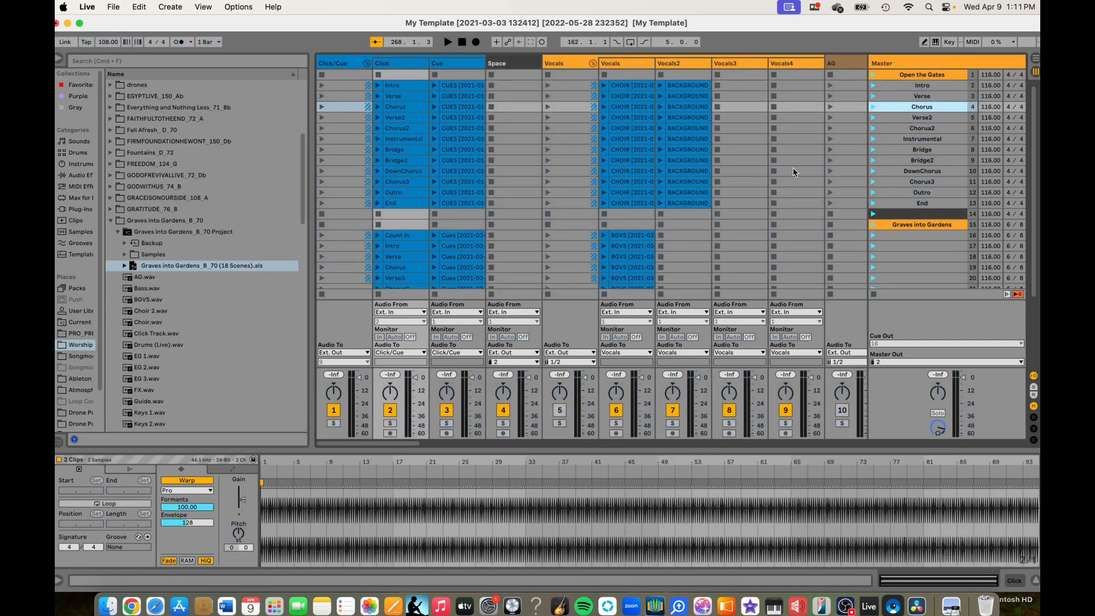
- Name scenes 16 to 19 Count in, Intro, Verse and Chorus, matching the Click clips
scroll(793, 172, down, 6)
click(917, 111)
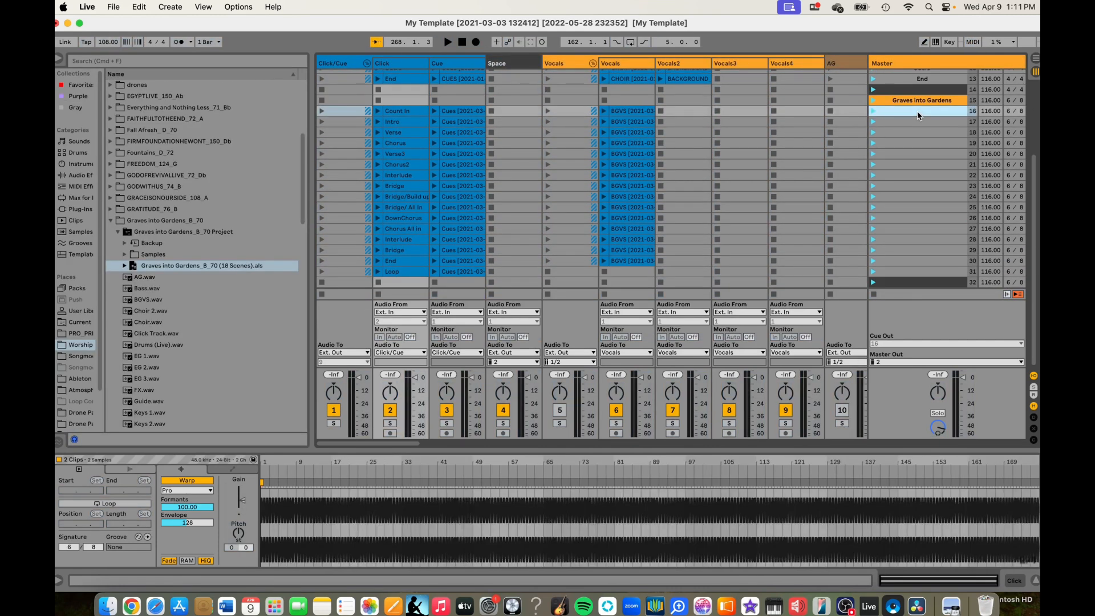
key(super+r)
text(Cu)
key(BackSpace)
text(ount in)
key(Tab)
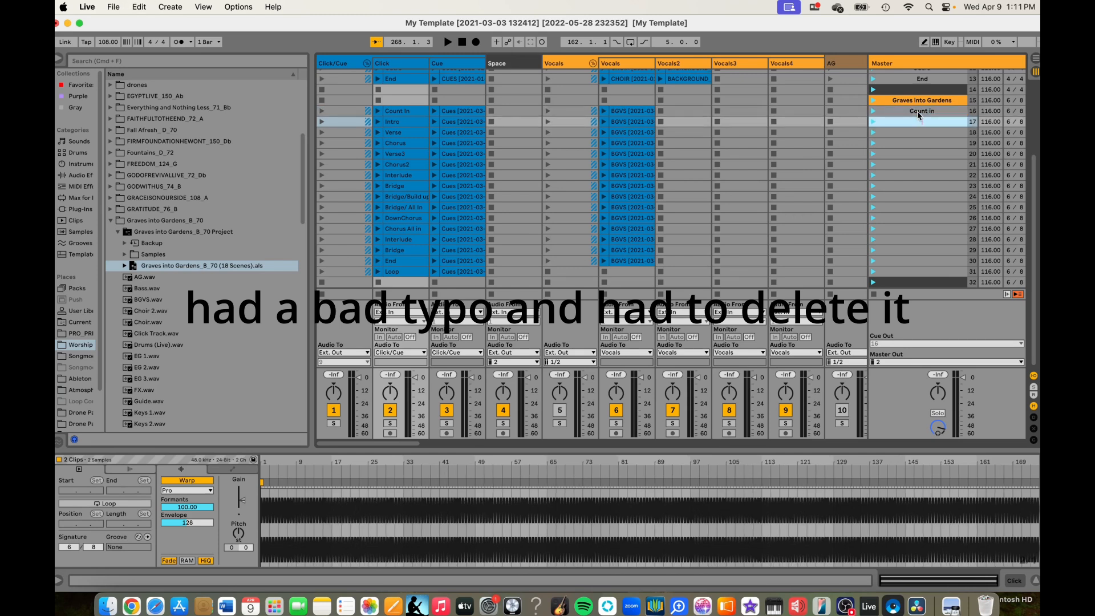
text(Intro)
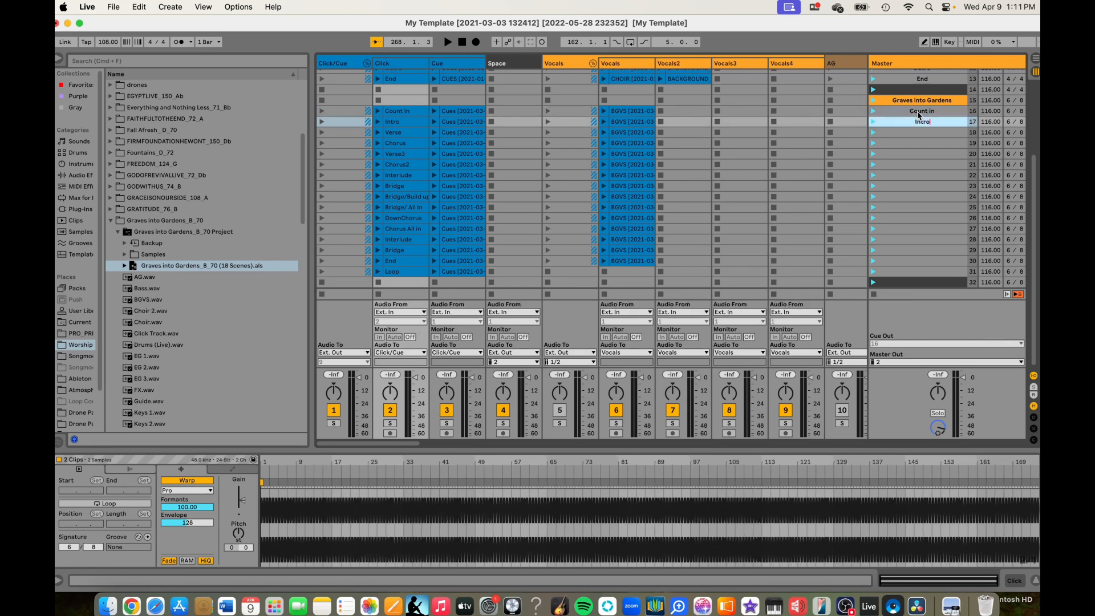
key(Tab)
text(Verse)
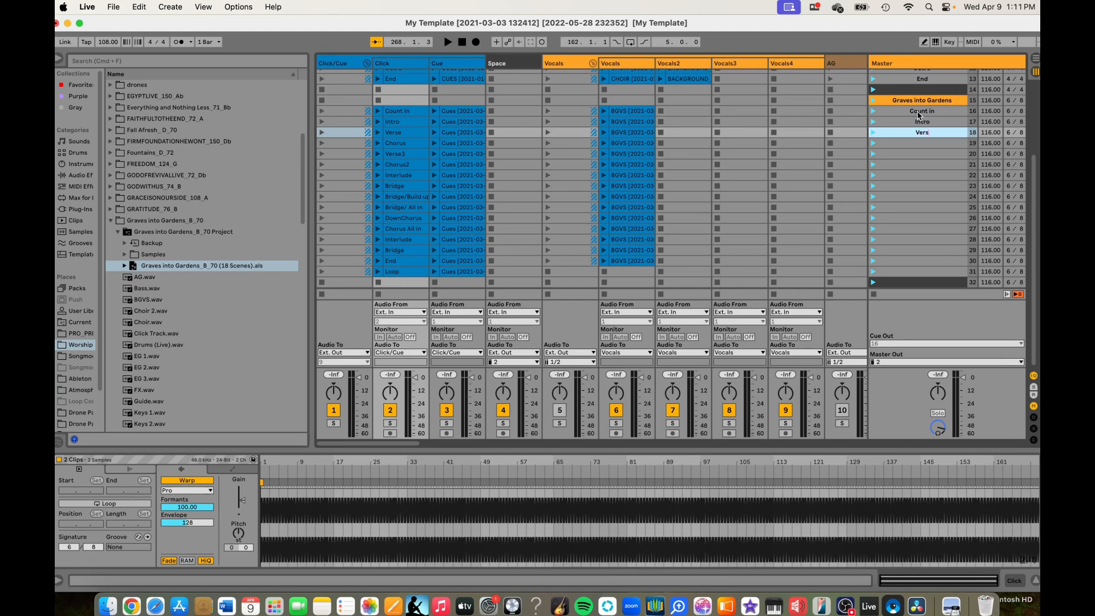
key(Tab)
text(Chorus)
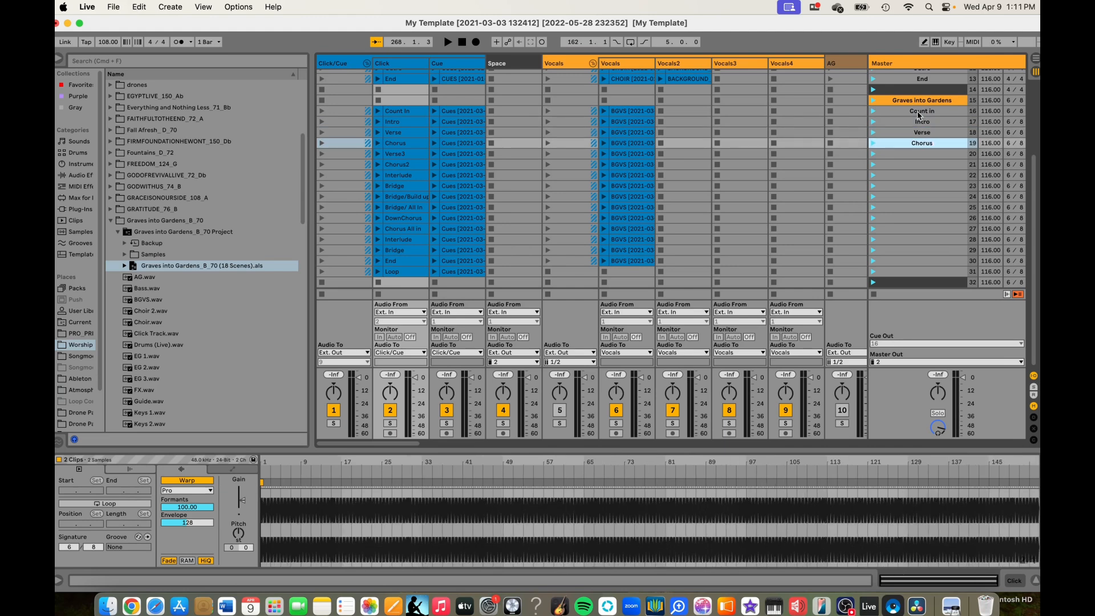
- Name scenes 20 to 23 Verse3, Chorus2, Interlude and Bridge
key(Tab)
text(Verse3)
key(Tab)
text(Chorus2)
key(Tab)
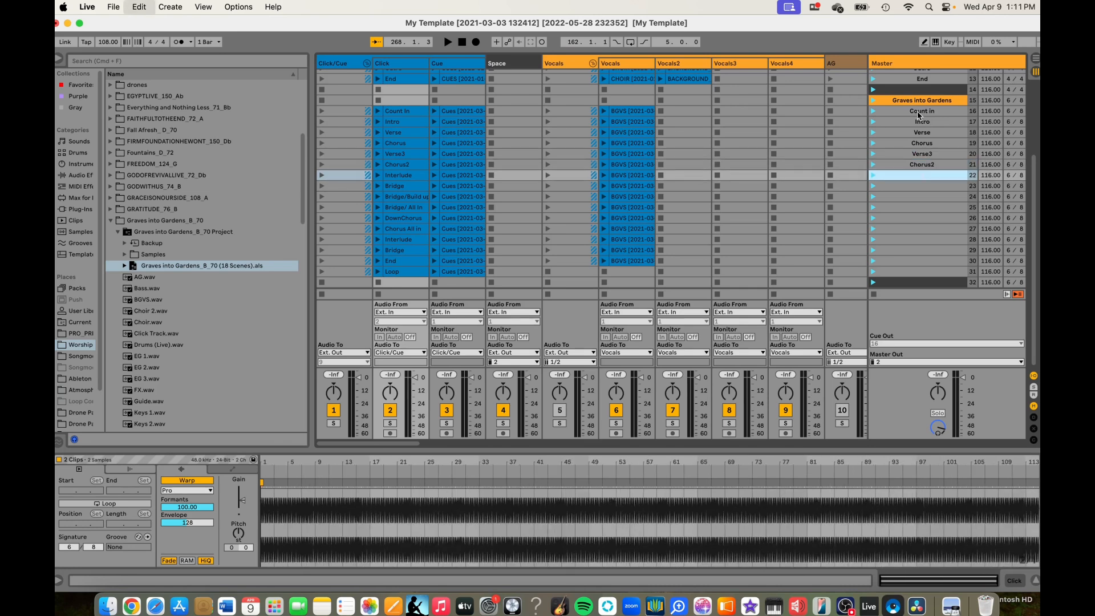
text(Interlude)
key(Tab)
text(Bridge)
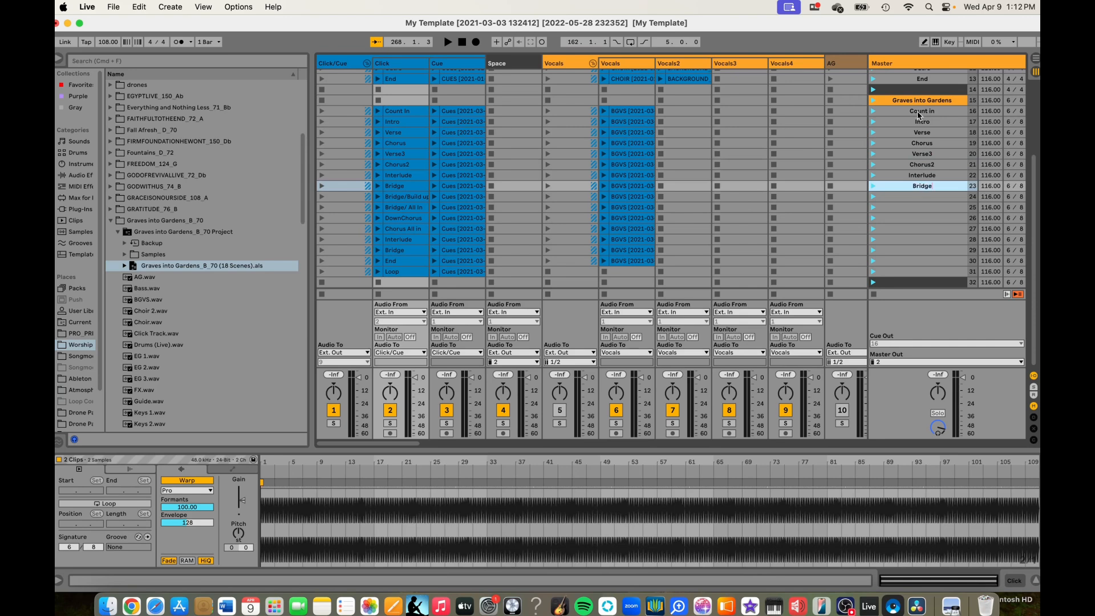
- Name scene 24 Bridge/build up and scene 25 Bridge/all in
key(Tab)
text(Bridge/al)
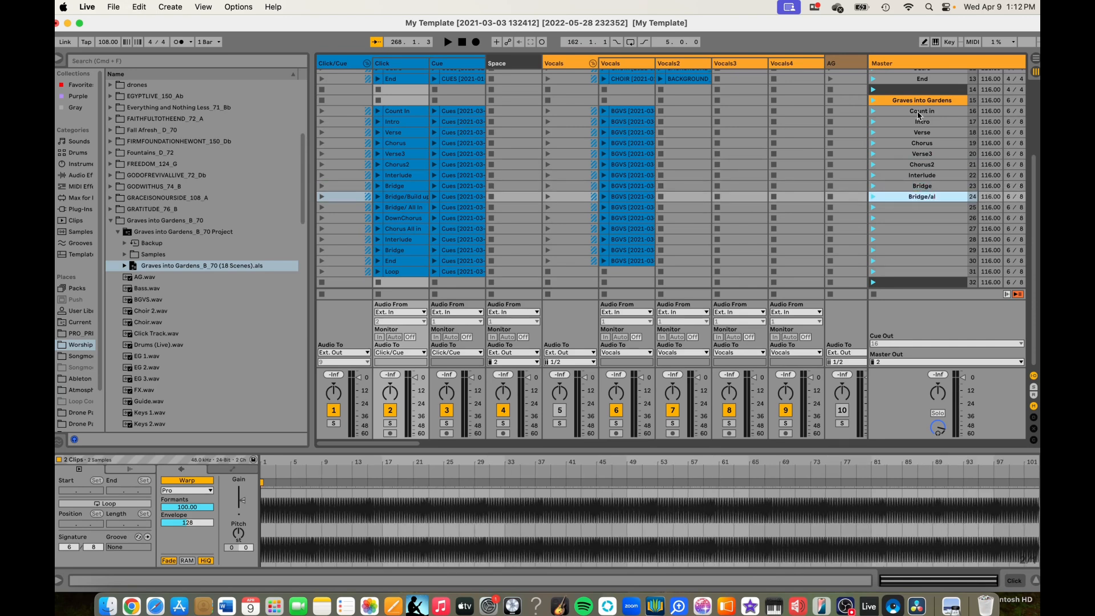
text(l in)
key(Tab)
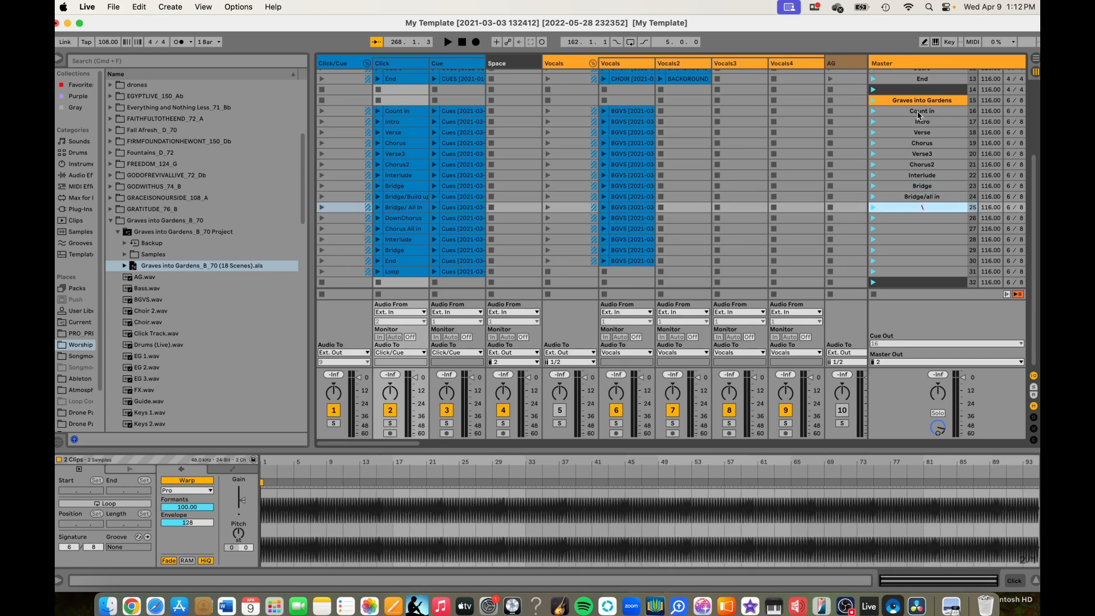
key(shift+Tab)
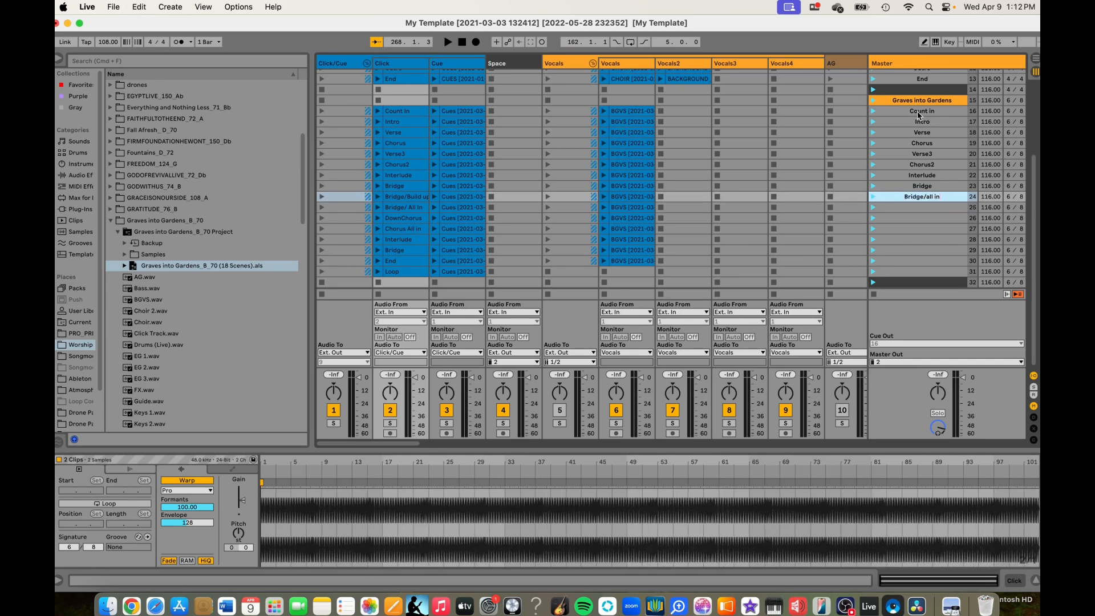
key(BackSpace)
key(BackSpace)
key(BackSpace)
key(BackSpace)
key(BackSpace)
key(BackSpace)
text(build up)
key(Tab)
text(Bridge/all in)
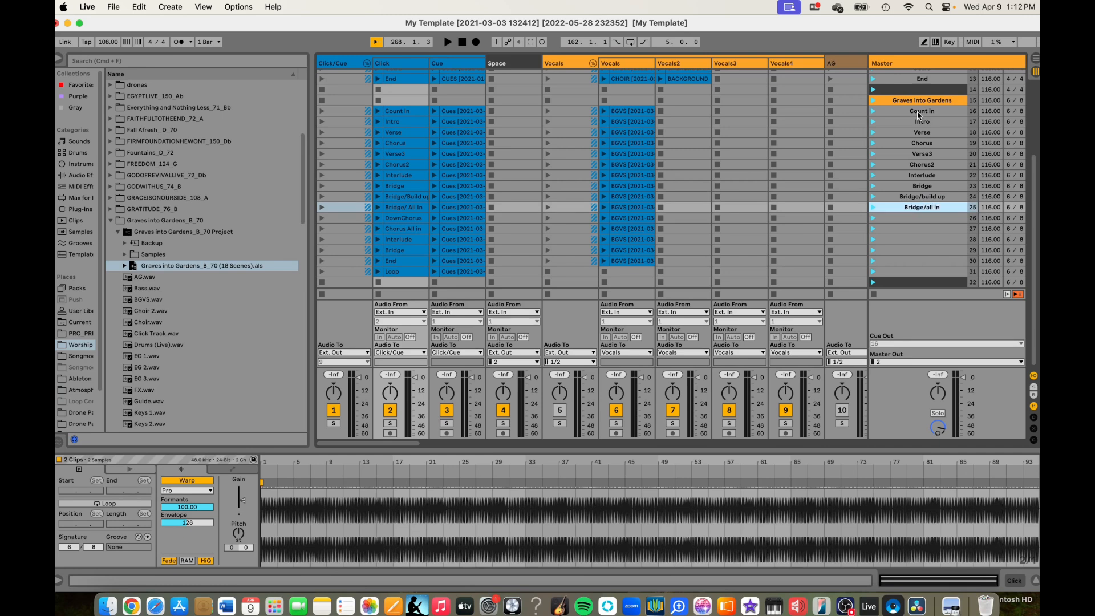
- Name scene 26 DownChorus and scene 27 Chorus/all in
key(Tab)
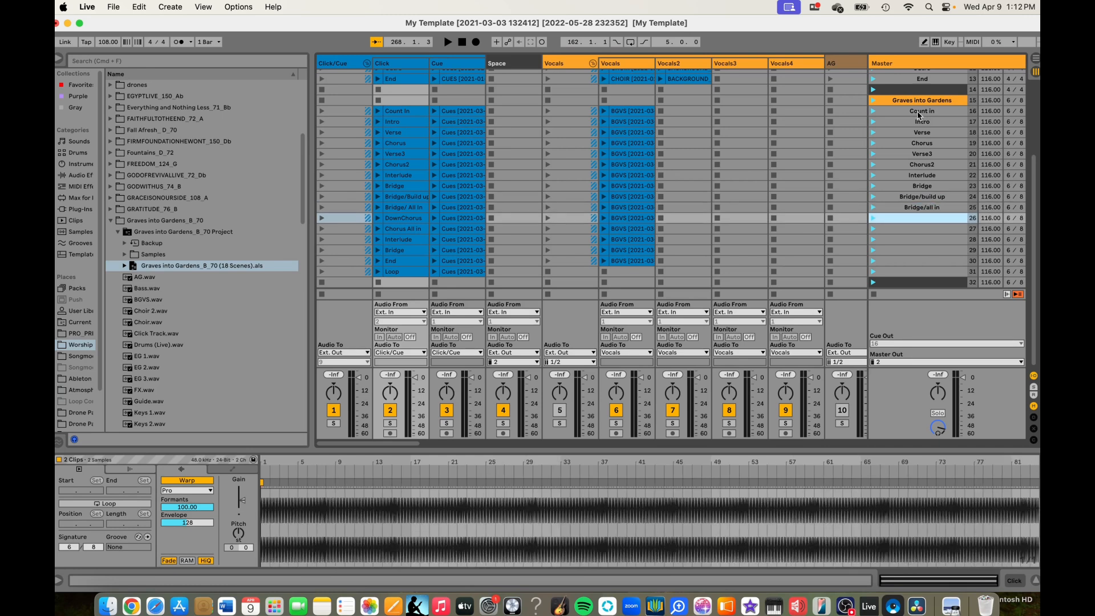
text(DownChorus)
key(Tab)
text(Ch)
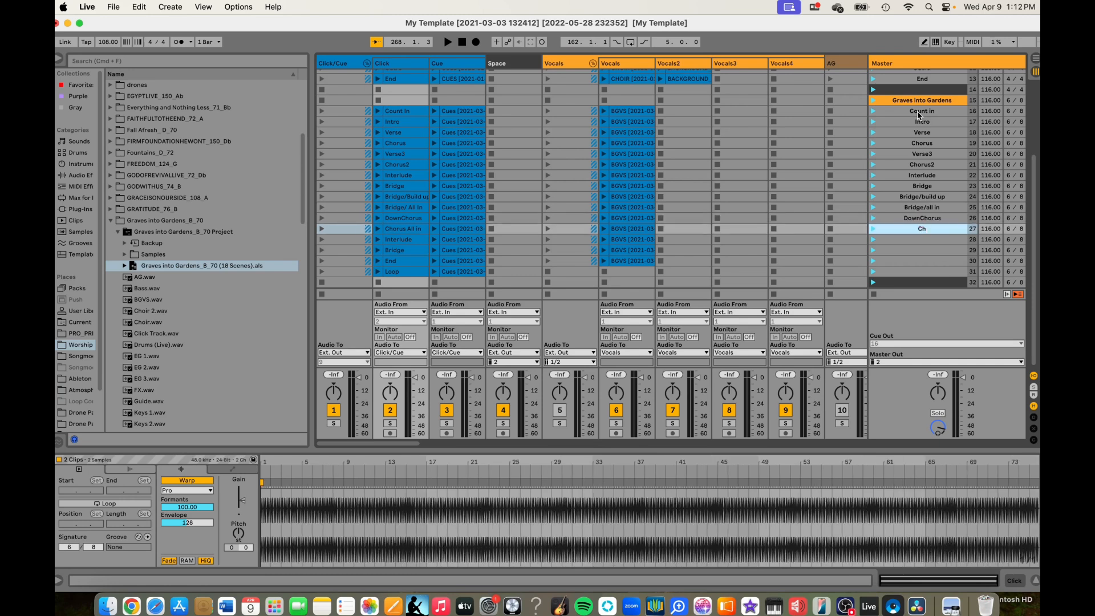
text(orus/all in)
key(Tab)
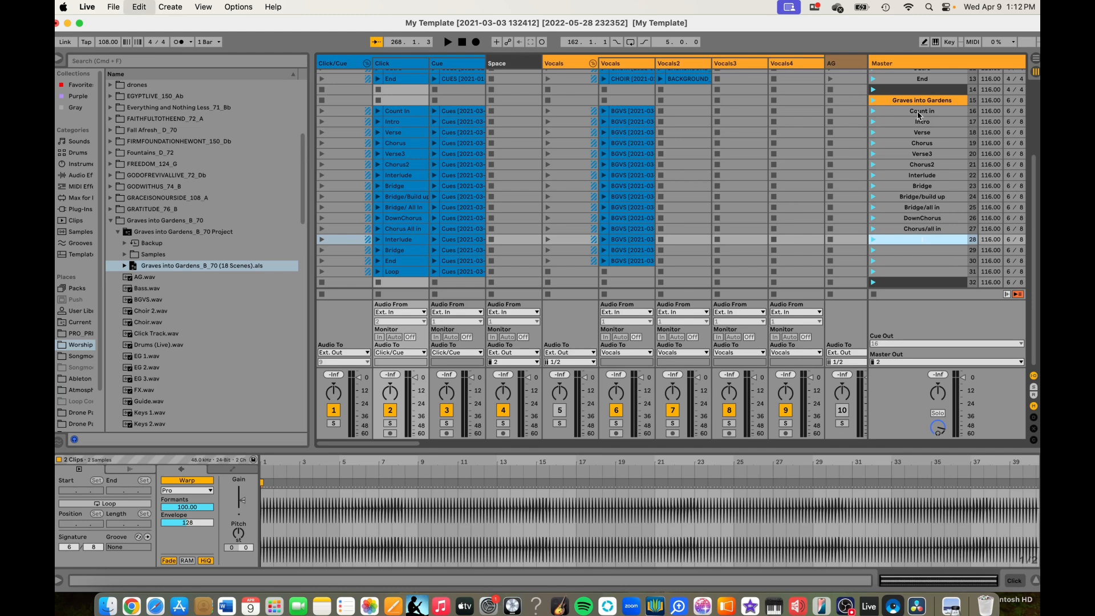
- Name scenes 28 to 31 Interlude, Bridge, End and Loop
text(Interlude)
key(Tab)
text(Bridge)
key(Tab)
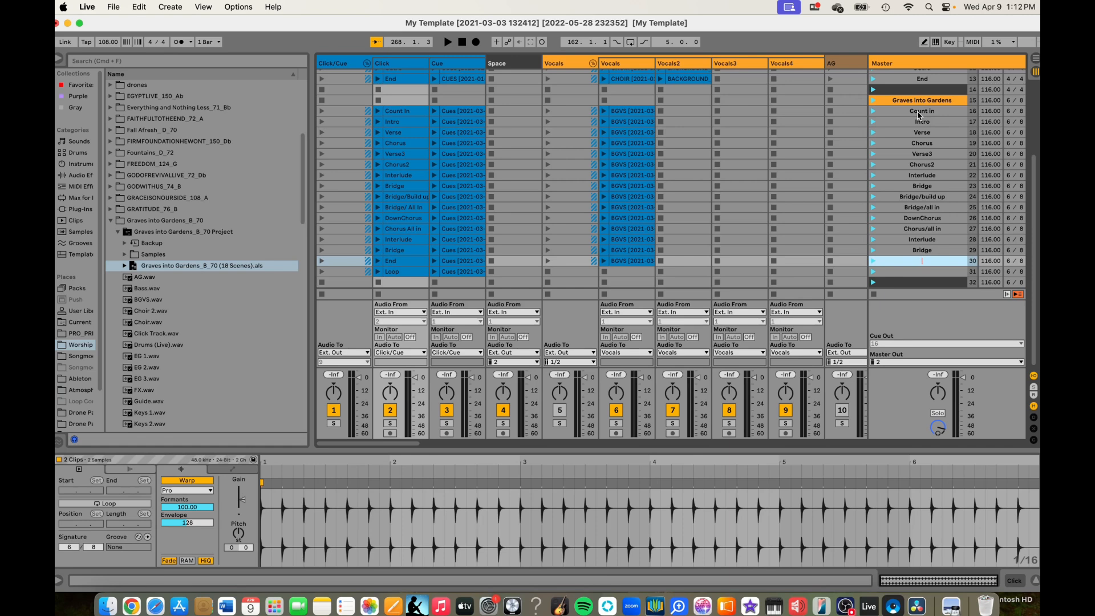
text(End)
key(Tab)
text(Loop)
key(Tab)
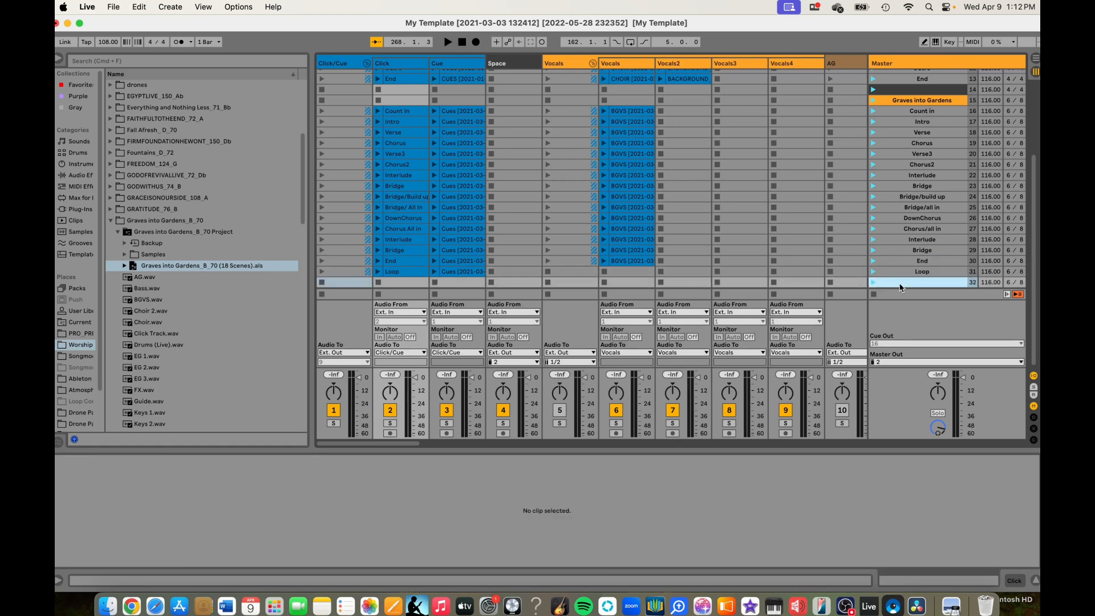
- Insert two empty scenes below the dark divider scene 32 and colour scene 33 orange
key(super+i)
key(super+i)
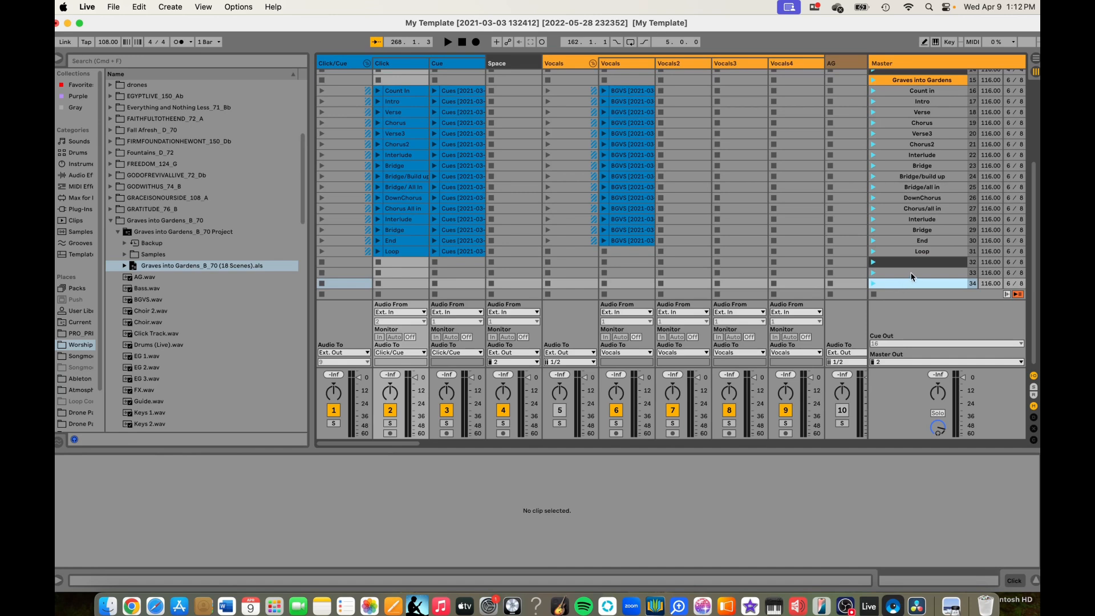
right_click(911, 274)
click(780, 431)
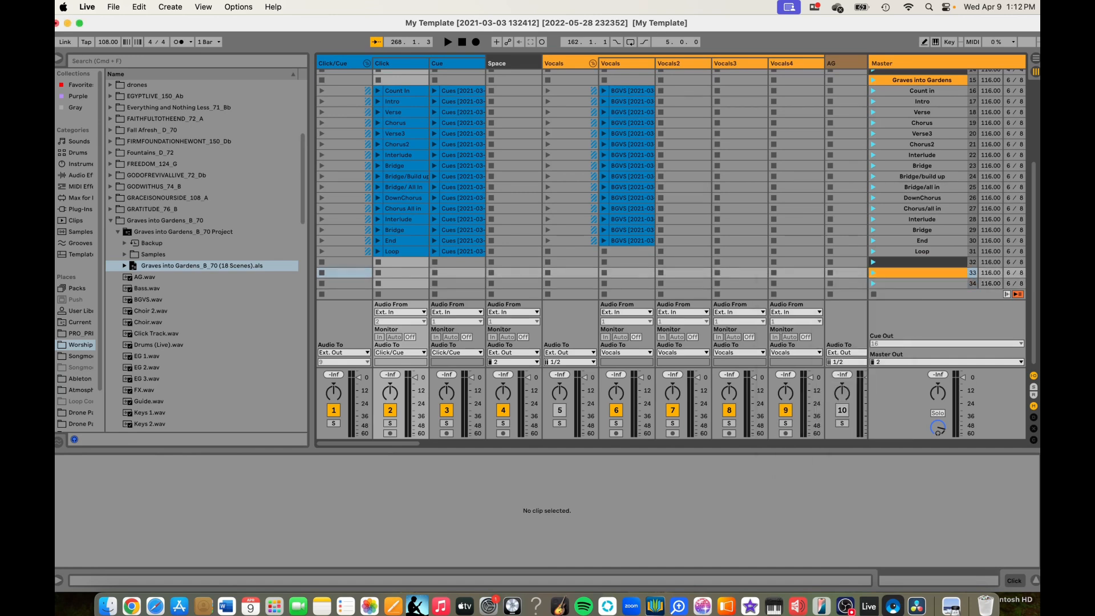
- Set the time signature of scenes 33 and 34 to 4/4
click(1010, 274)
text(4)
click(1020, 274)
text(4)
click(1007, 285)
text(4)
click(1020, 285)
text(4)
- Name the orange scene 33 Fall Afresh
click(942, 273)
key(super+r)
text(Fall Afresh)
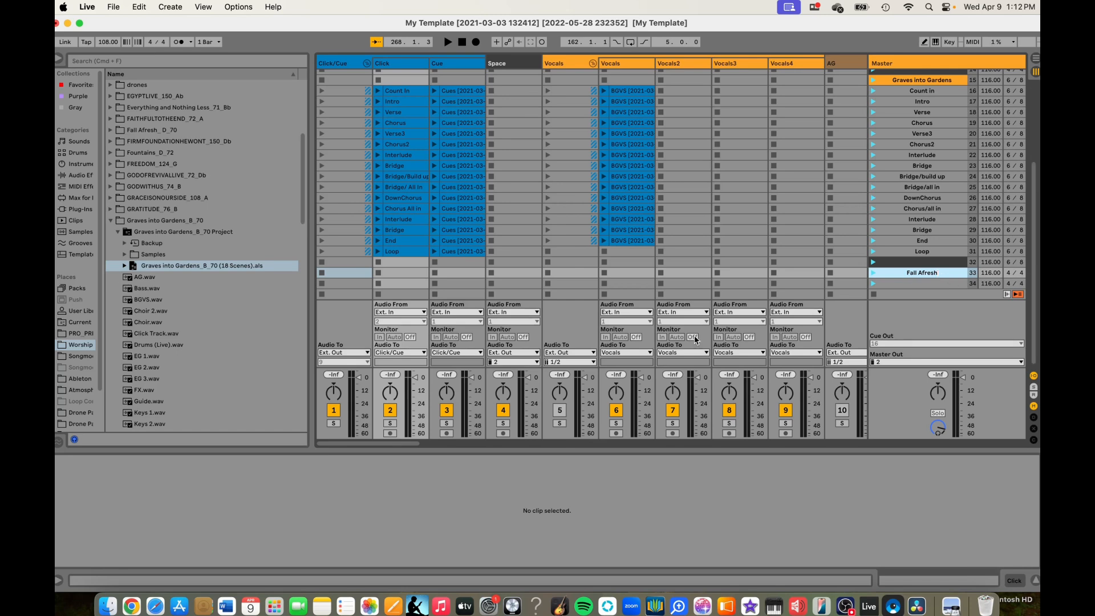
- Expand the Fall Afresh_D_70 song folder and set the tempo of scenes 33 and 34 to 70
click(109, 226)
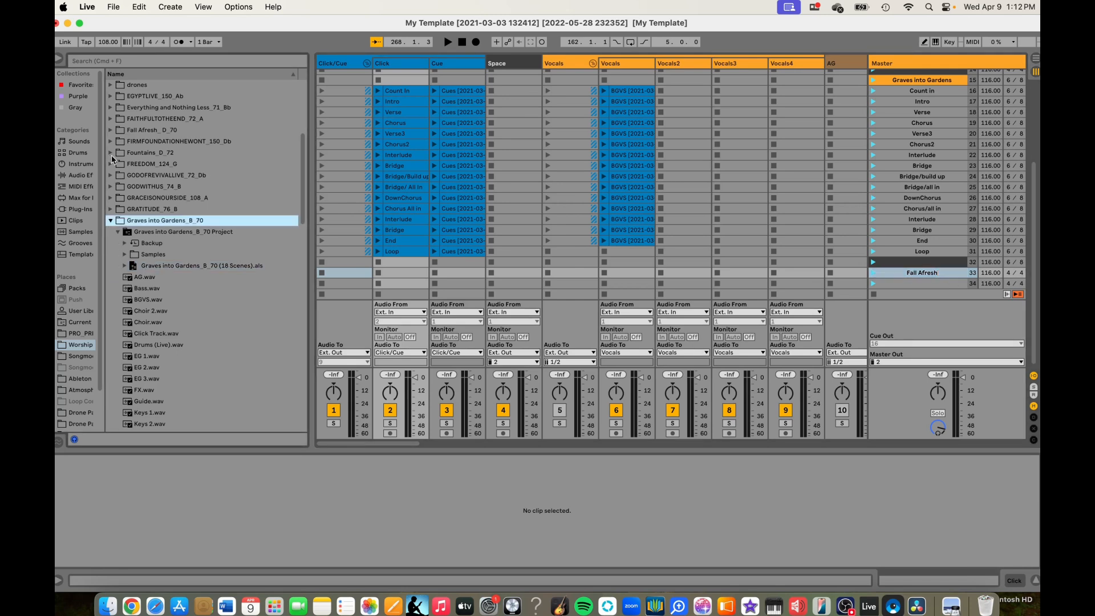
click(111, 131)
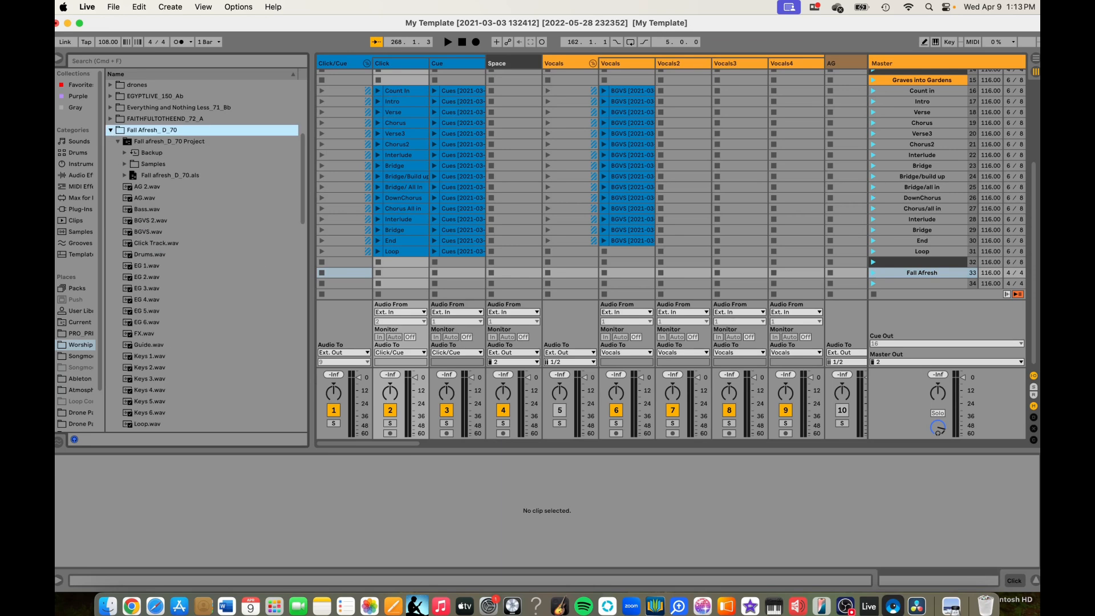
click(988, 273)
text(70)
click(989, 283)
text(70)
- Load the Fall afresh_D_70.als set from the song folder into the session starting at scene 34
click(938, 284)
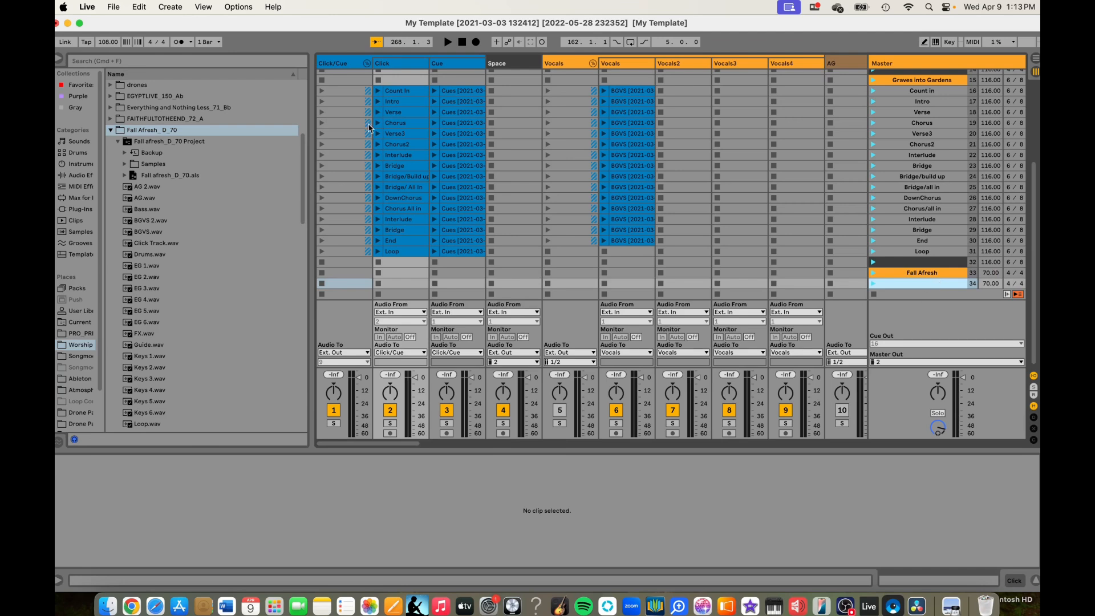
scroll(478, 265, down, 1)
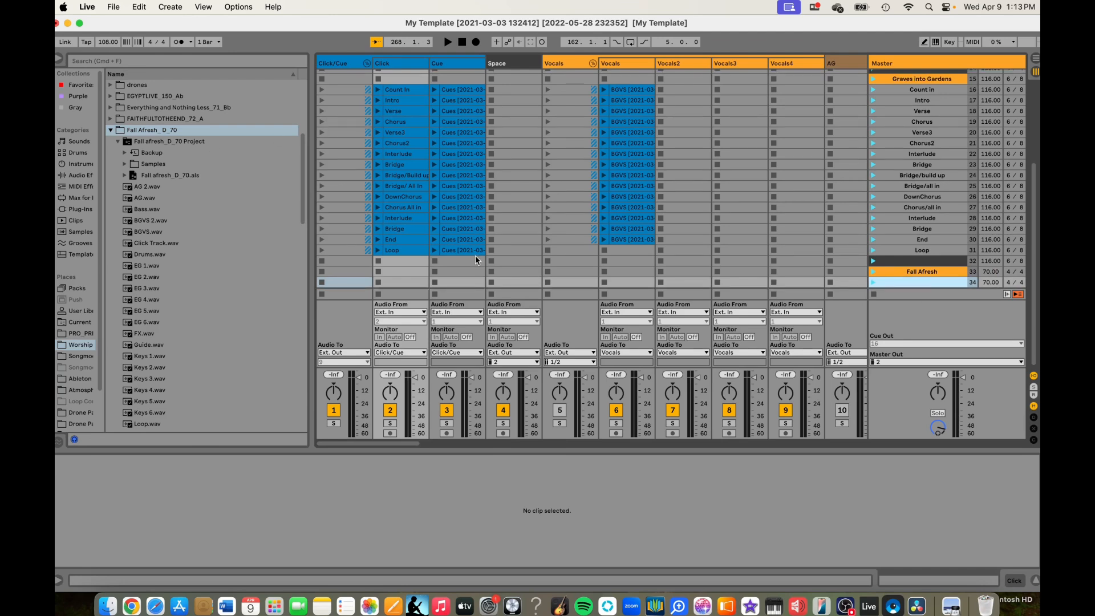
click(186, 177)
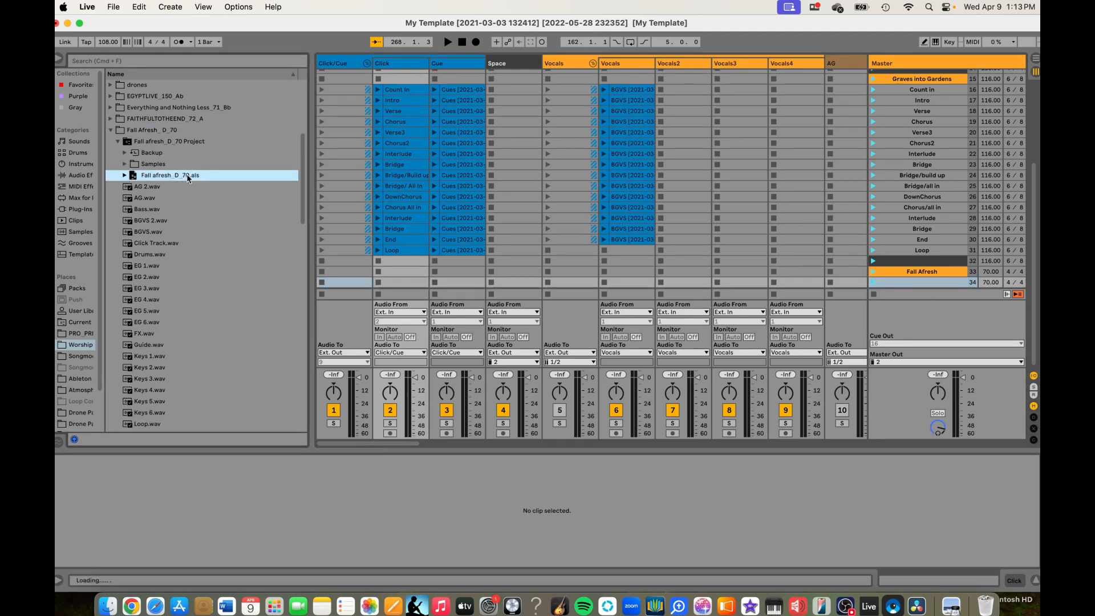
drag(346, 277, 347, 280)
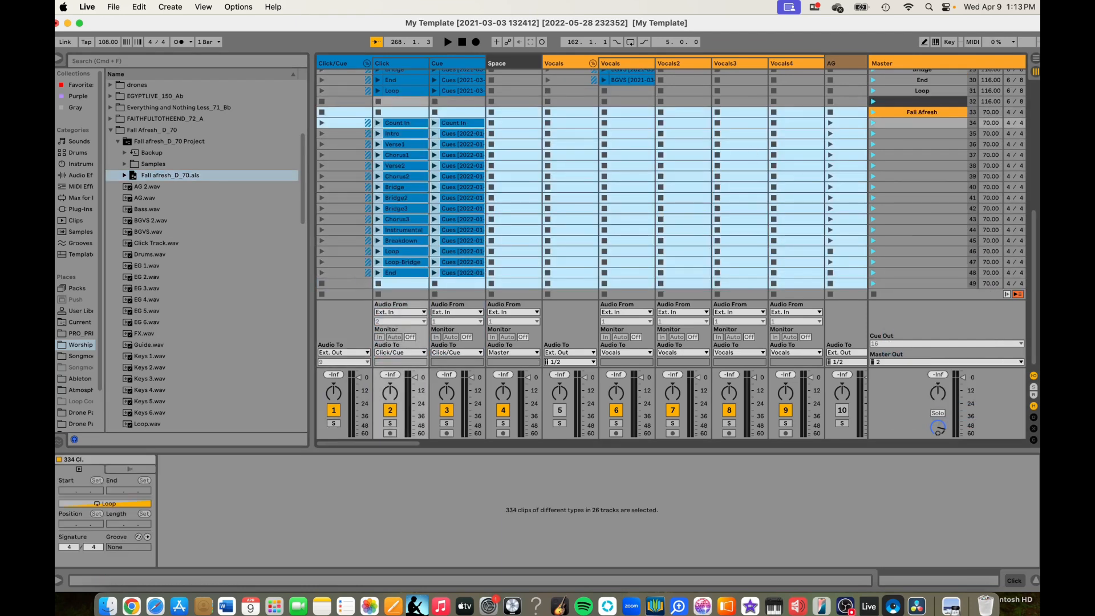
- Colour the empty last scene 49 dark grey as a divider below the Fall Afresh scenes
right_click(904, 284)
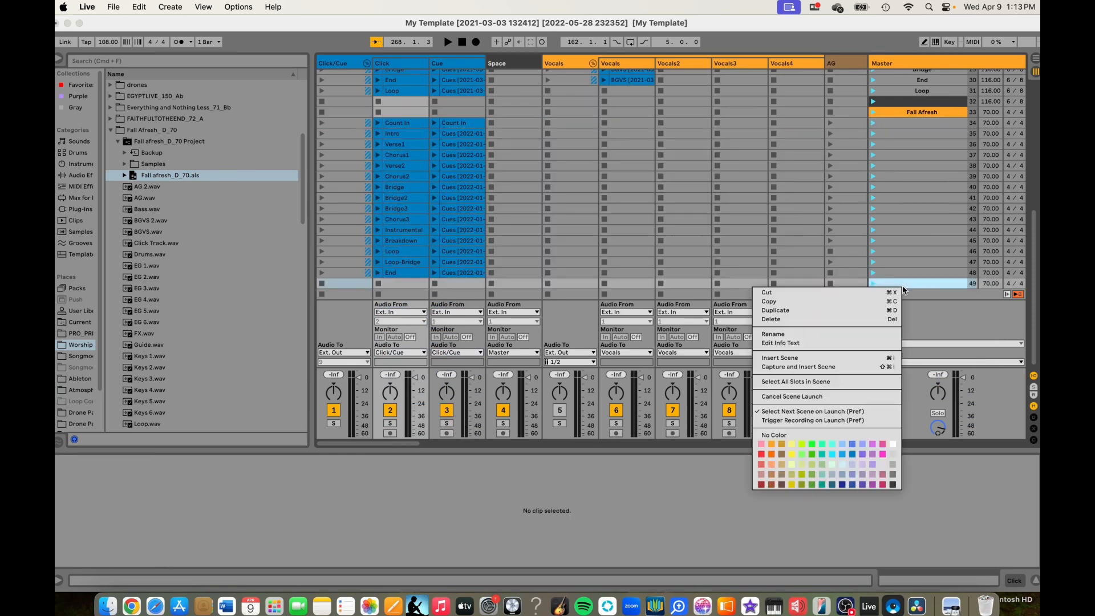
click(893, 485)
scroll(960, 279, up, 4)
scroll(960, 282, down, 4)
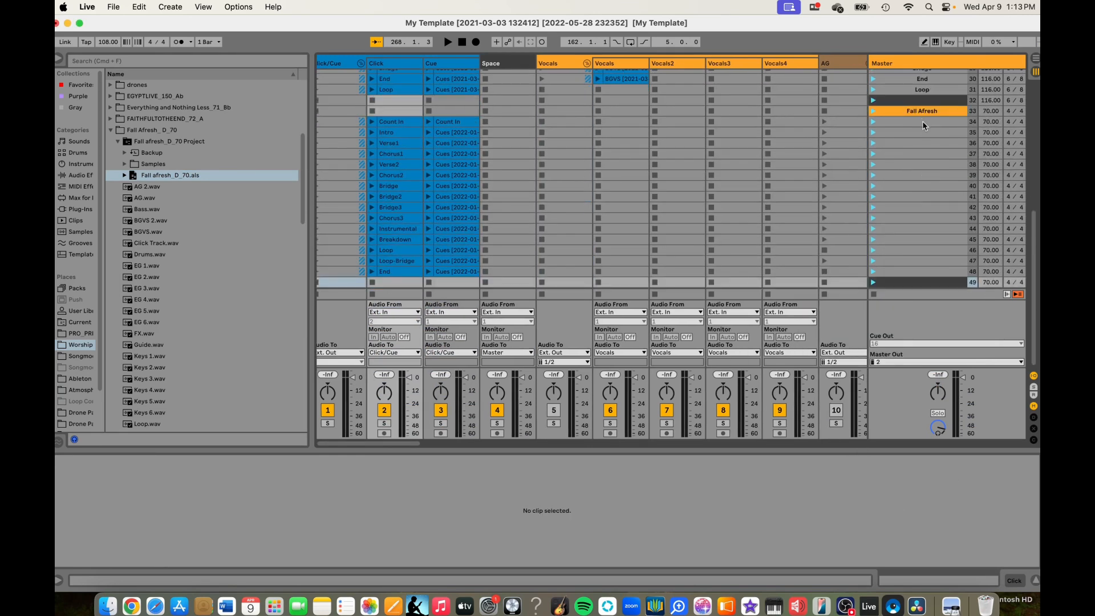
- Name scenes 34 to 37 Count in, Intro, Verse and Chorus to match their Click clips
click(923, 122)
text(Count In)
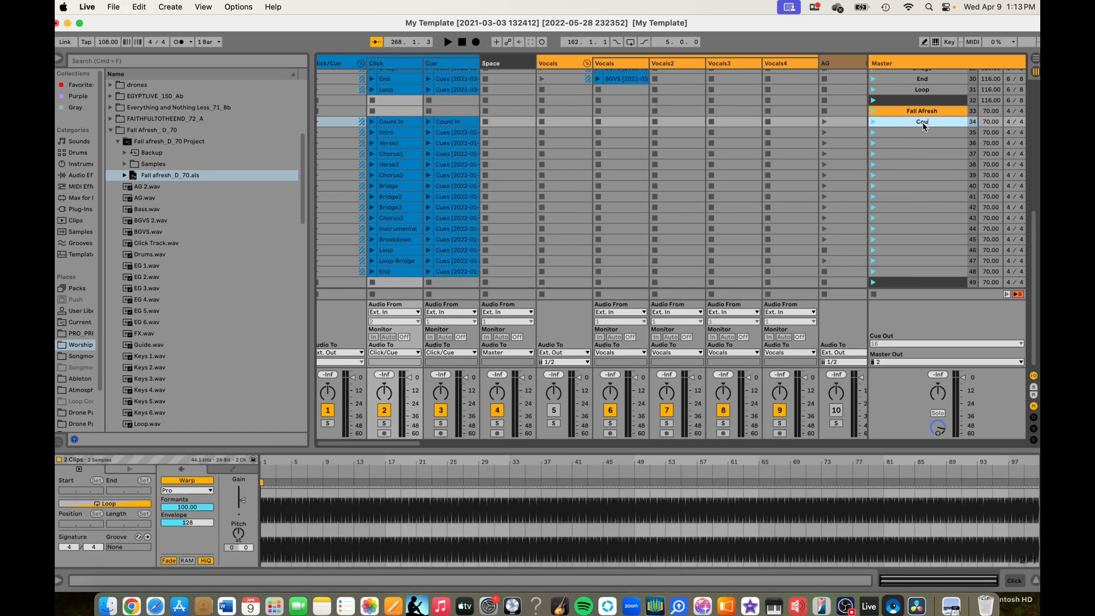
key(Tab)
text(Intro)
key(Tab)
text(Verse)
key(Tab)
text(Chorus)
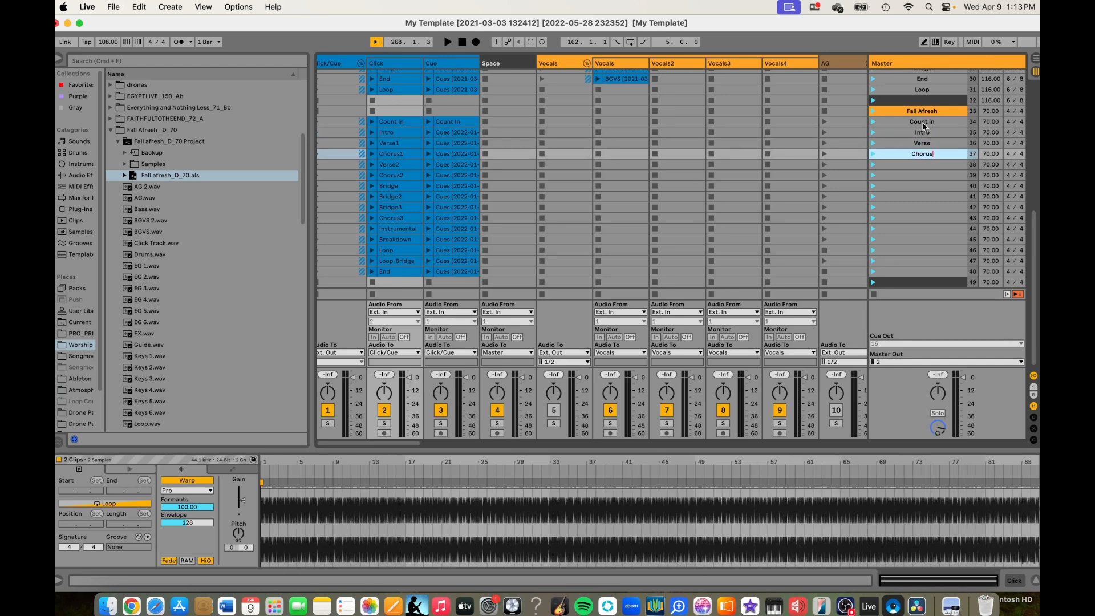
- Name scenes 38 to 40 Verse2, Chorus2 and Bridge
key(Tab)
text(Verse2)
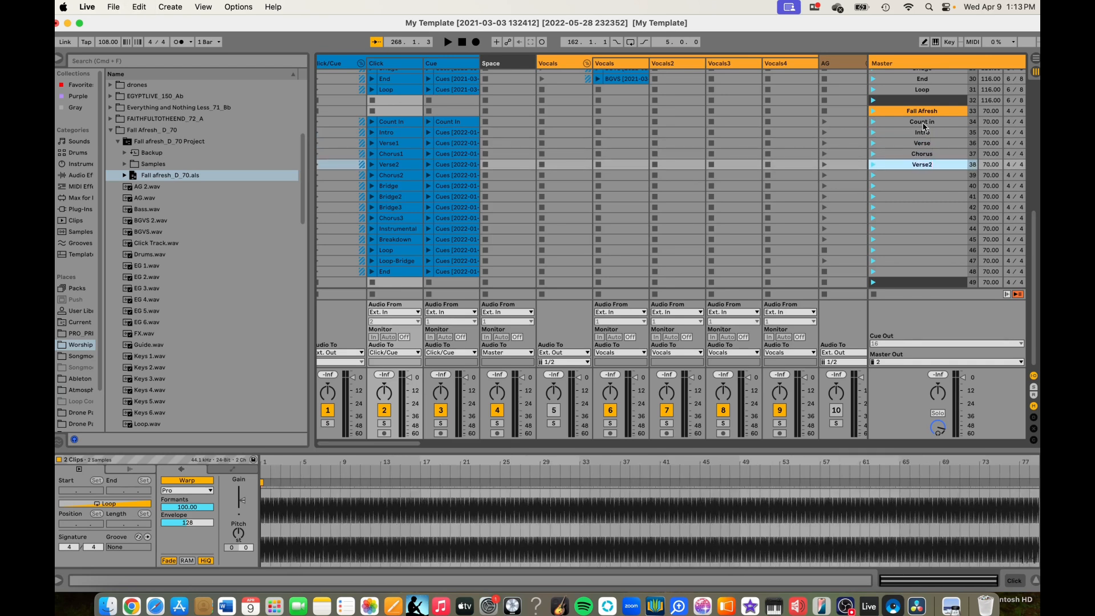
key(Tab)
text(Chorus2)
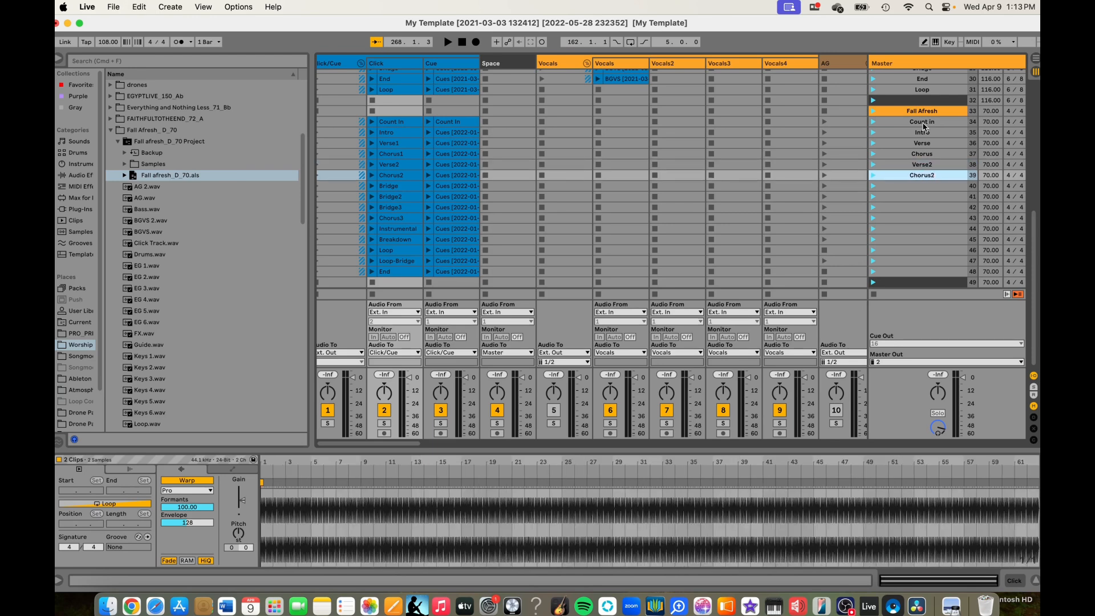
key(Tab)
text(Bridge)
- Name scenes 41 to 43 Bridge2, Bridge3 and Chorus3
key(Tab)
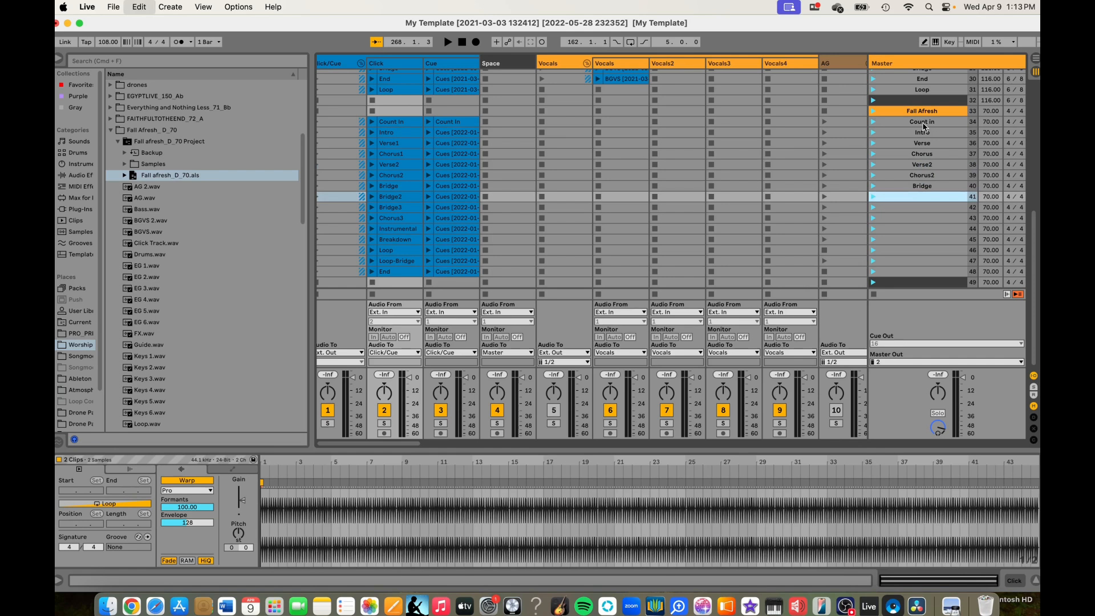
text(Bridge2)
key(Tab)
text(Bridge3)
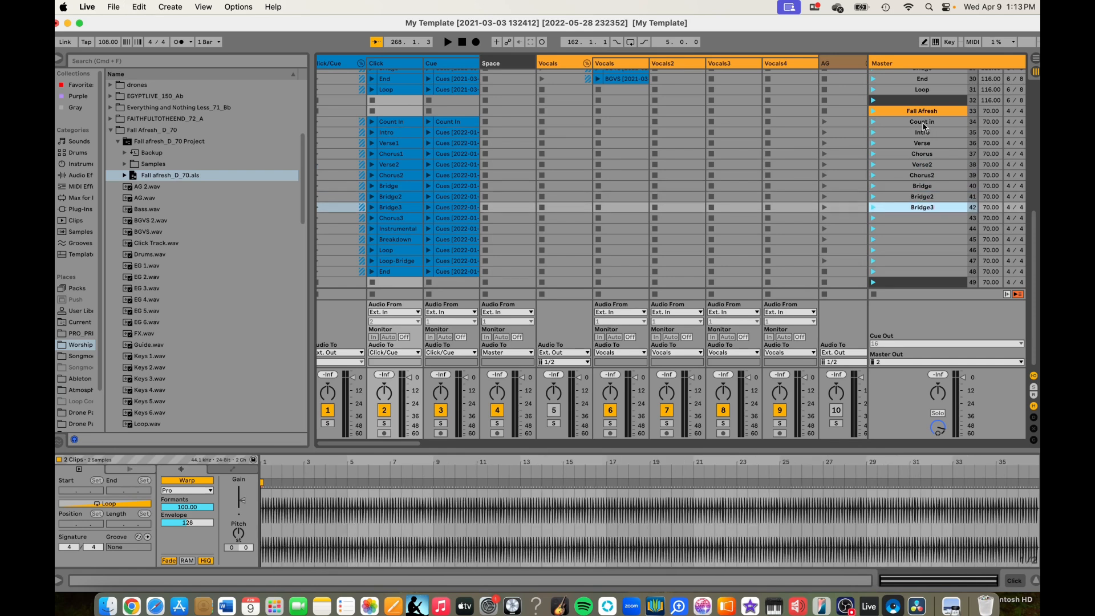
key(Tab)
text(Chorus3)
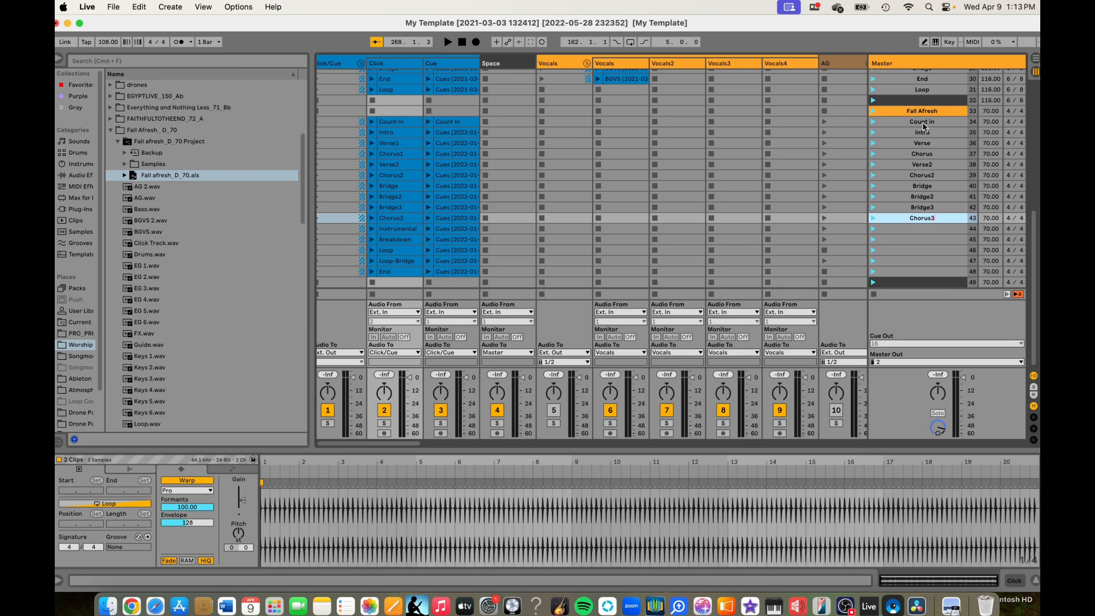
- Name scenes 44 and 45 Instrumental and Breakdown
key(Tab)
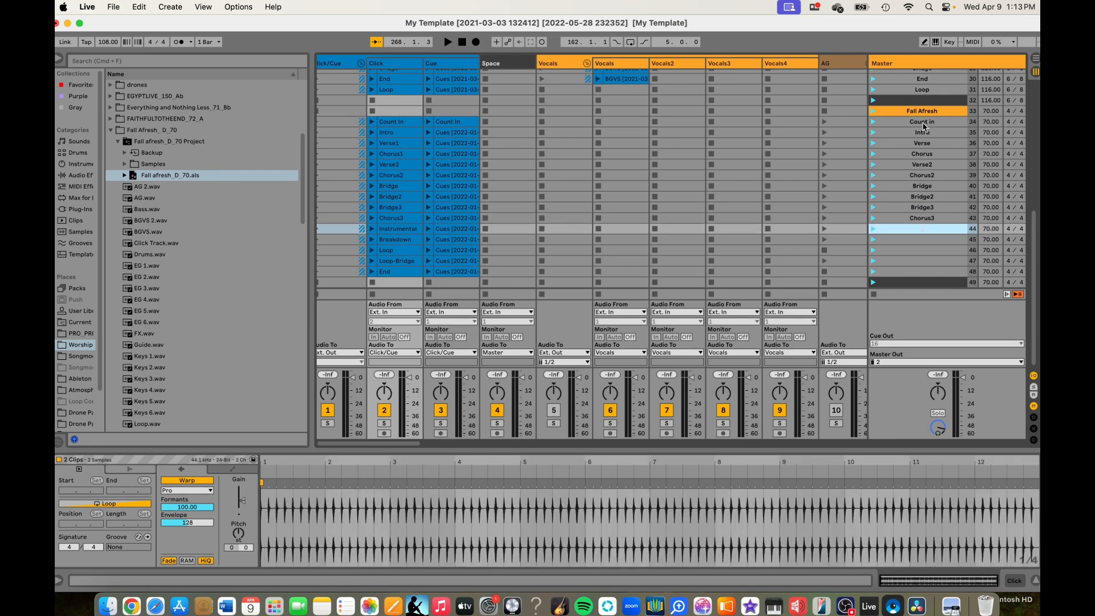
text(Instrumental)
key(Tab)
text(Breakdown)
- Name scenes 46 to 48 Loop, Loopbridge and End
key(Tab)
text(Loop)
key(Tab)
text(Loopbridge)
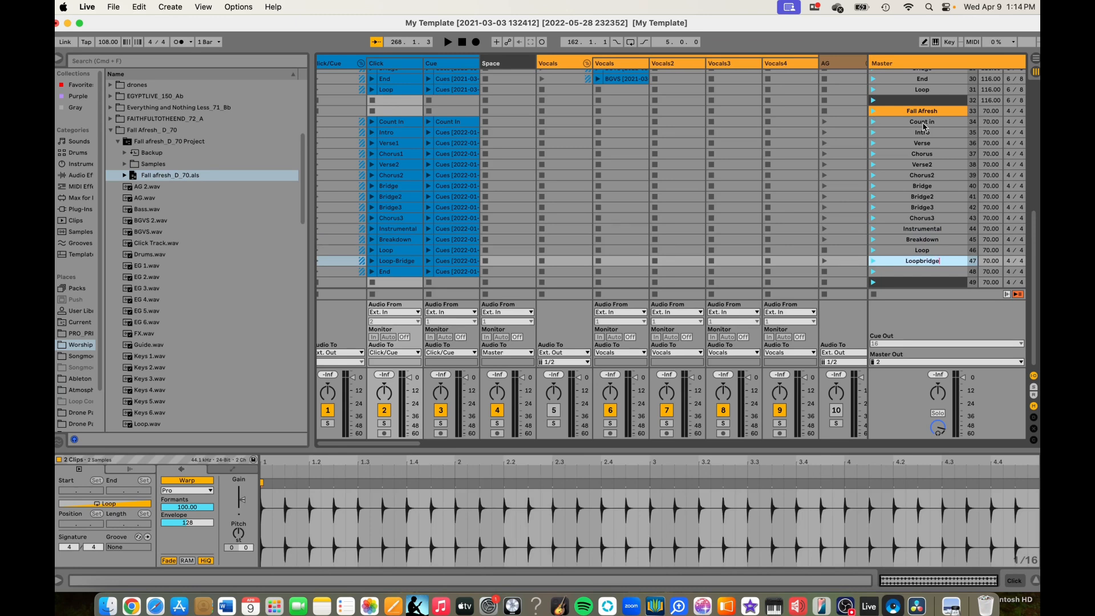
key(Tab)
text(End)
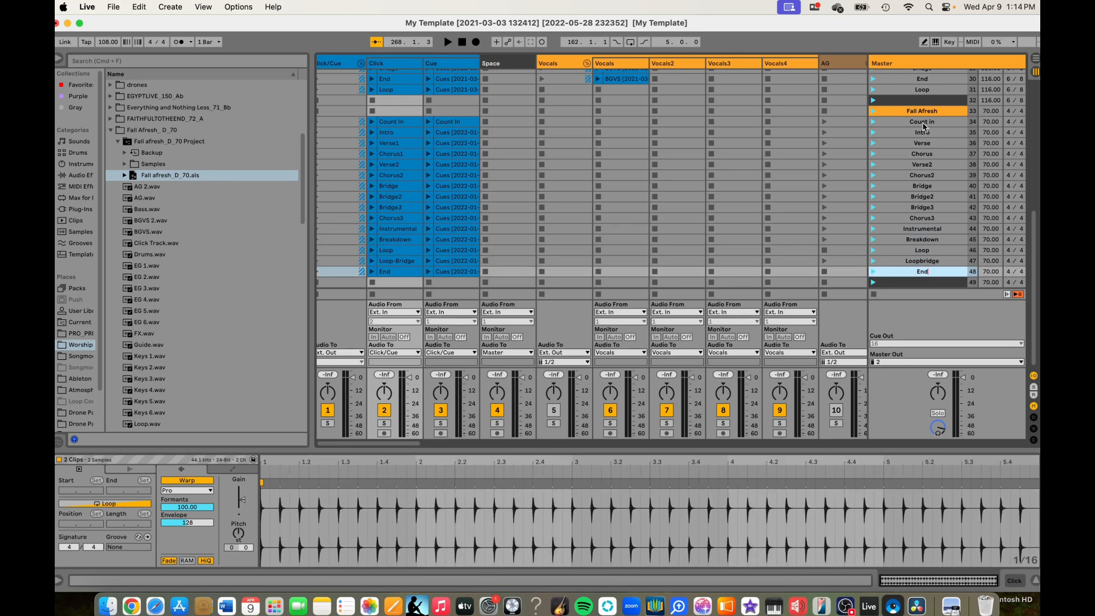
- Launch the Loopbridge scene and examine its clips across the tracks, including the settings of the Acoustic clip
click(875, 262)
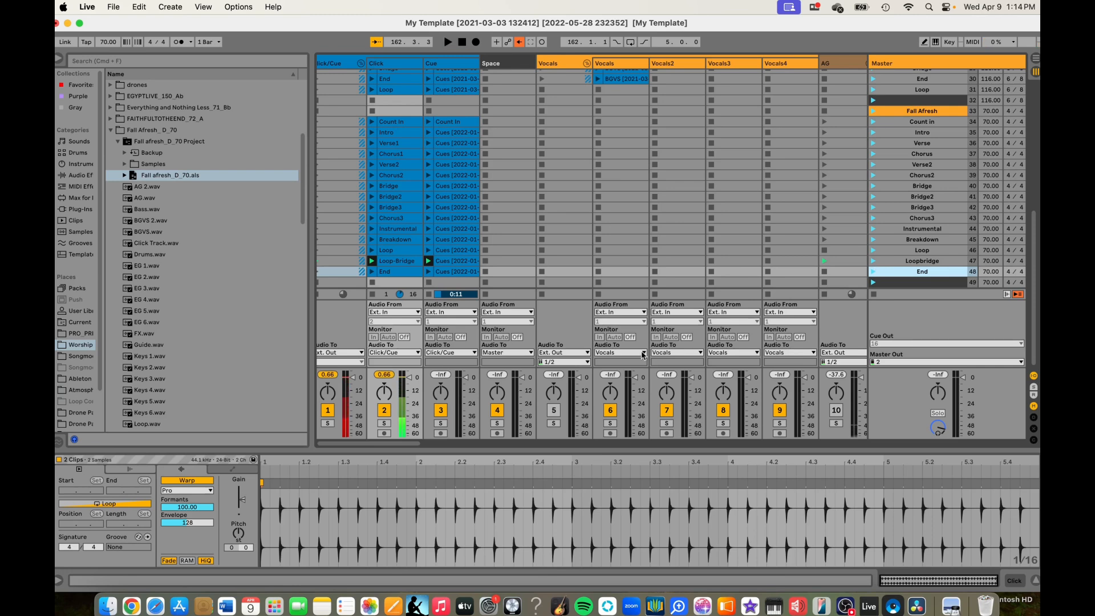
scroll(643, 354, right, 10)
scroll(642, 354, right, 2)
scroll(642, 354, left, 10)
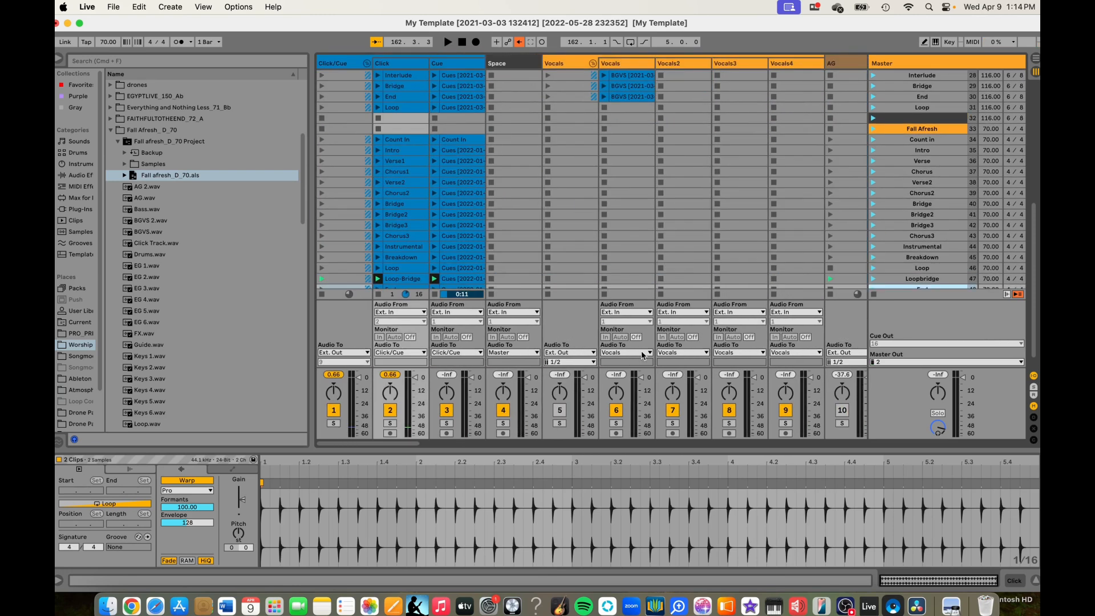
scroll(642, 354, down, 2)
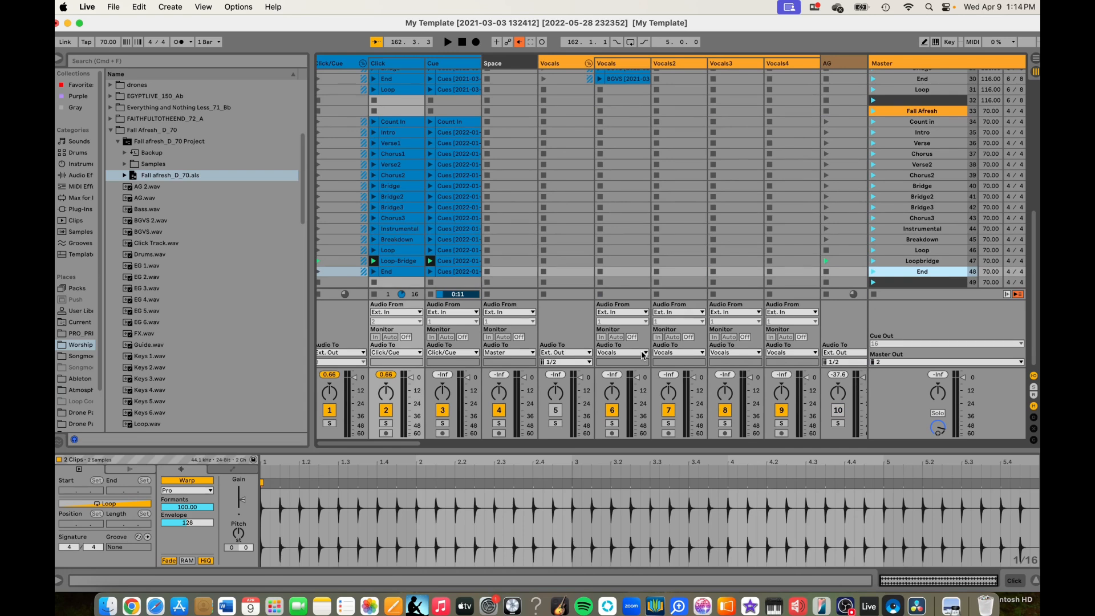
scroll(642, 355, right, 5)
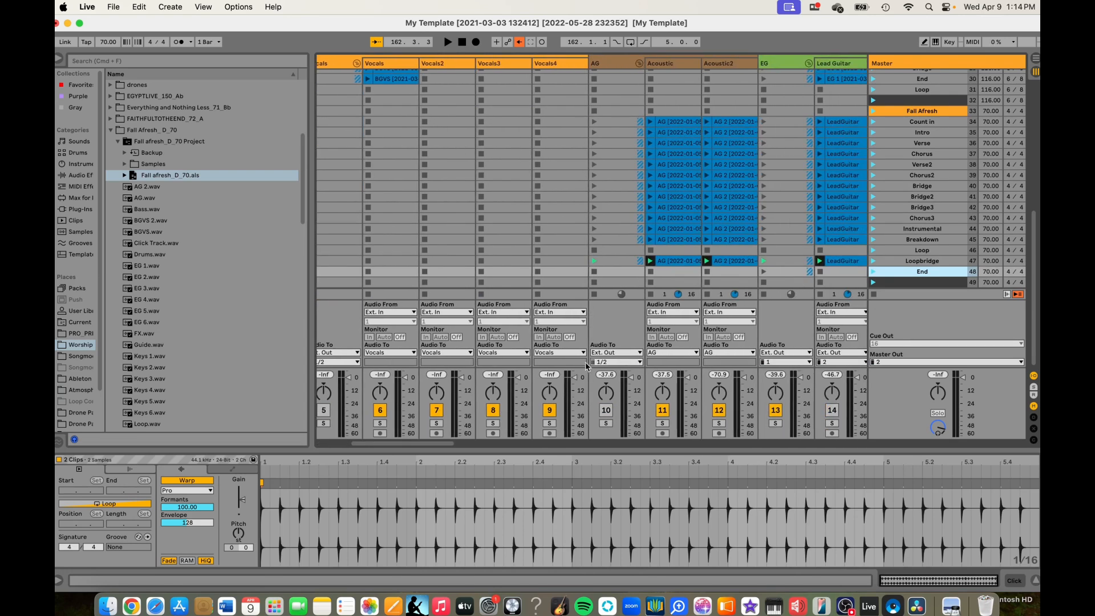
click(679, 260)
click(679, 262)
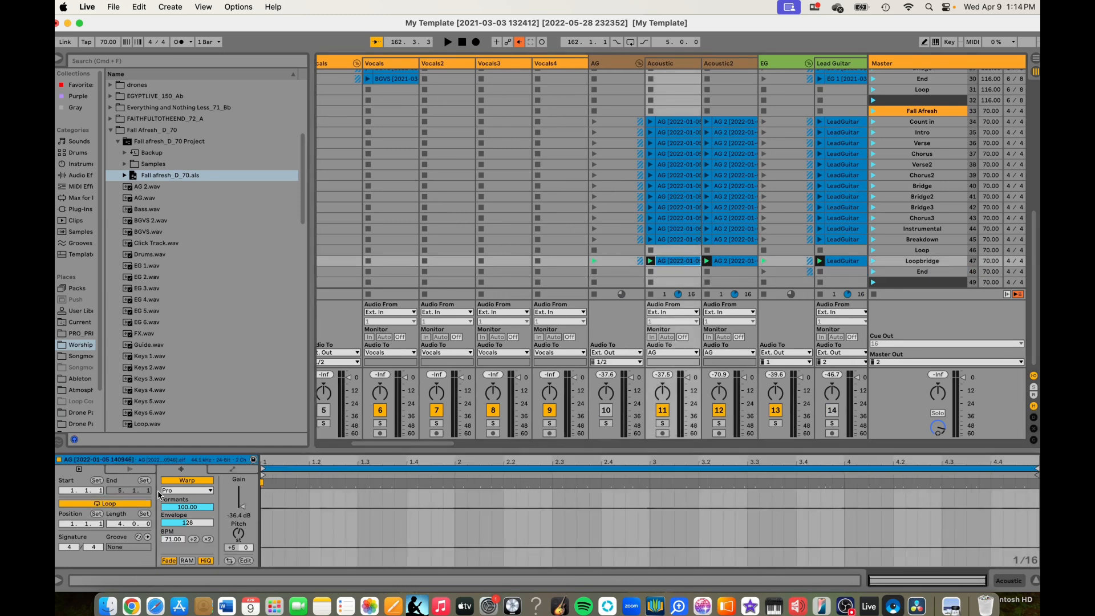
scroll(420, 295, left, 4)
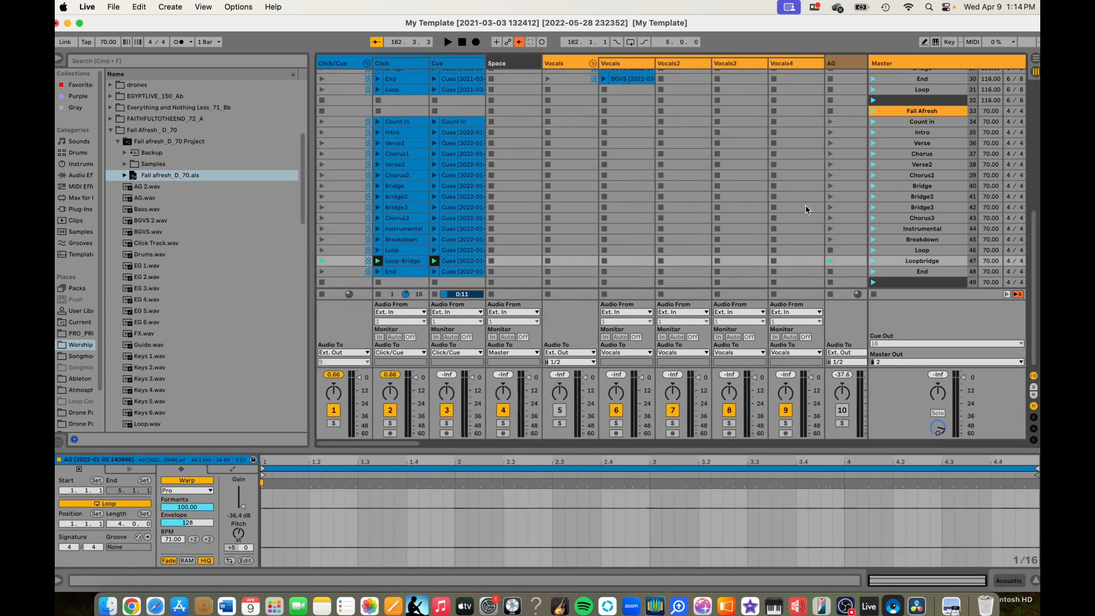
- Insert two empty scenes below the dark divider scene 49 and colour scene 50 orange
click(912, 283)
key(super+i)
key(super+i)
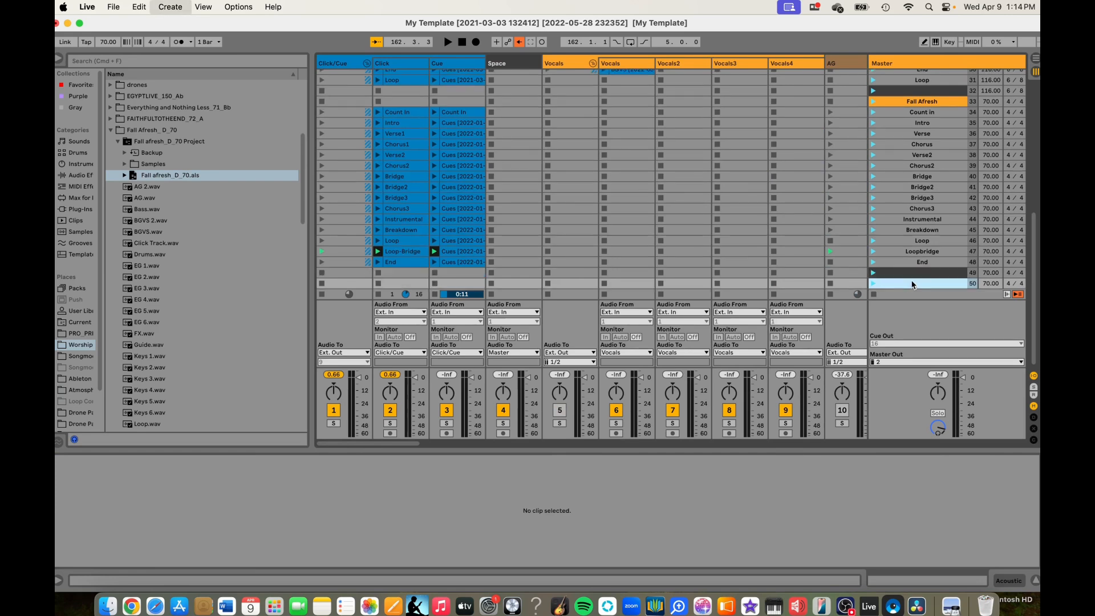
right_click(916, 273)
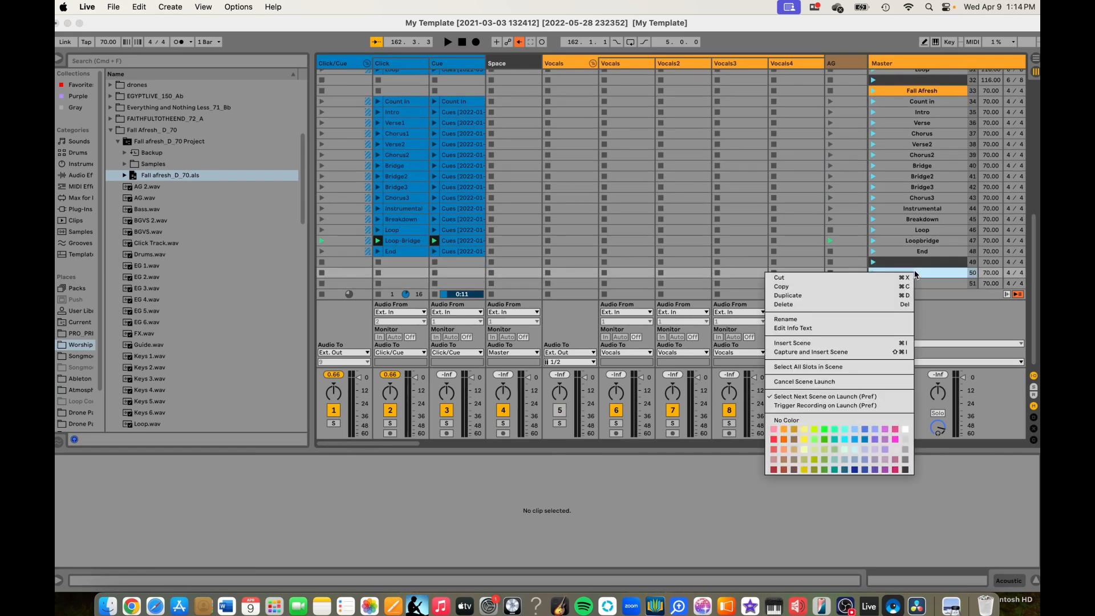
click(785, 429)
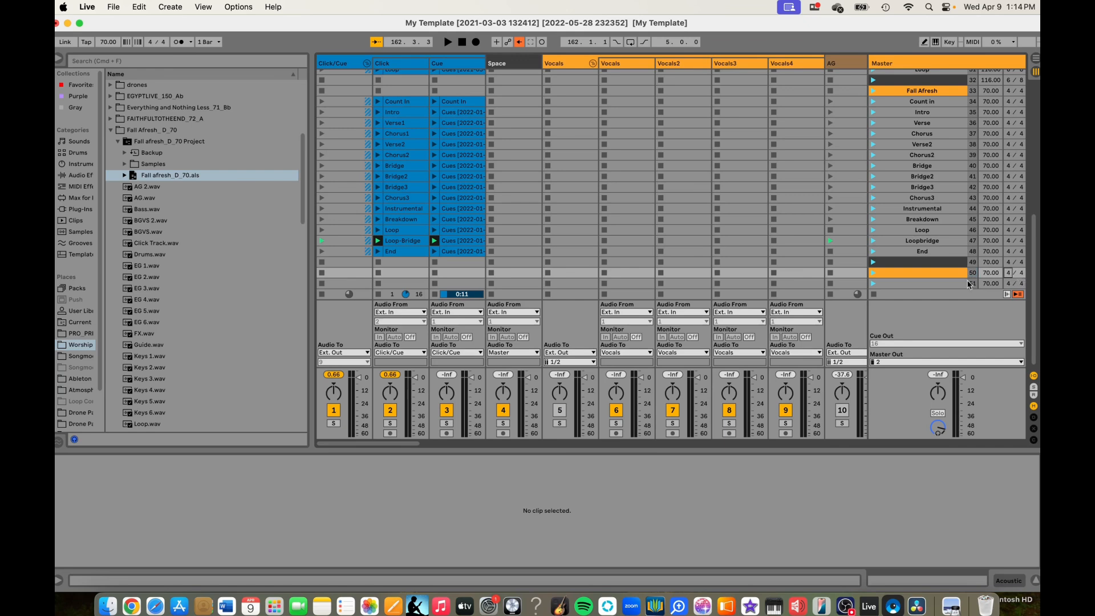
- Name the orange scene 50 Champion
key(super+r)
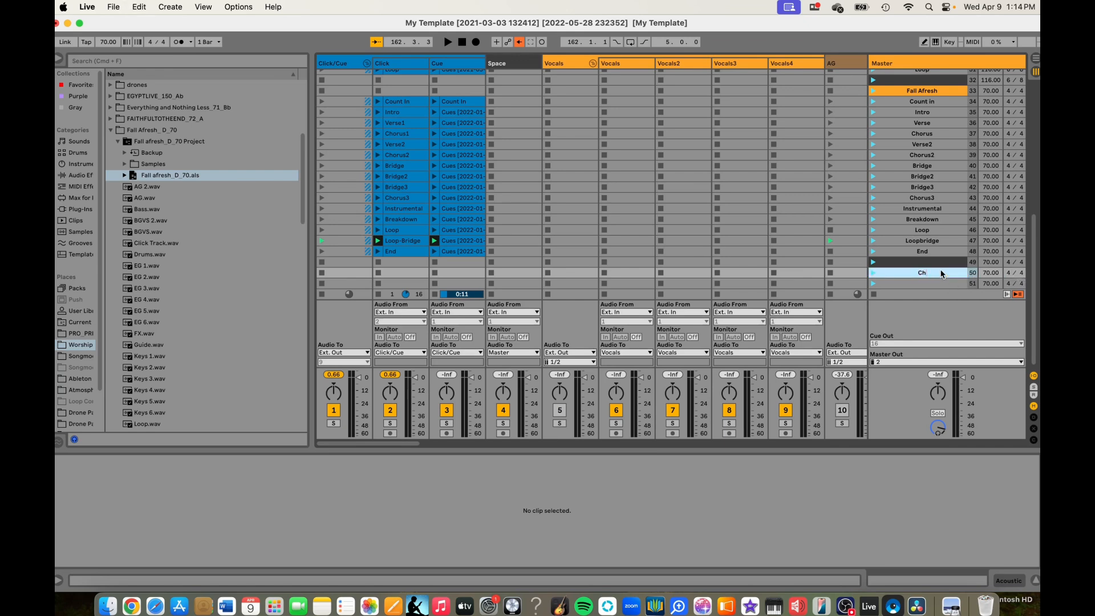
text(Champion)
key(Return)
- Set the time signature of scenes 50 and 51 to 6/8
text(6)
click(1021, 276)
text(6)
click(1005, 291)
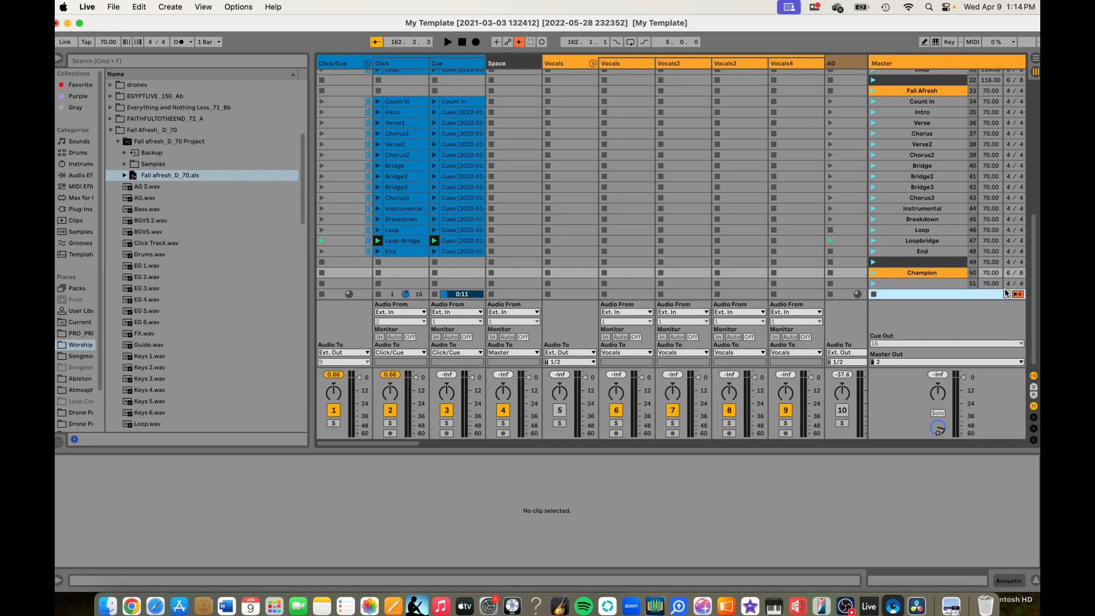
click(1007, 285)
text(6)
click(1020, 284)
text(8)
click(931, 284)
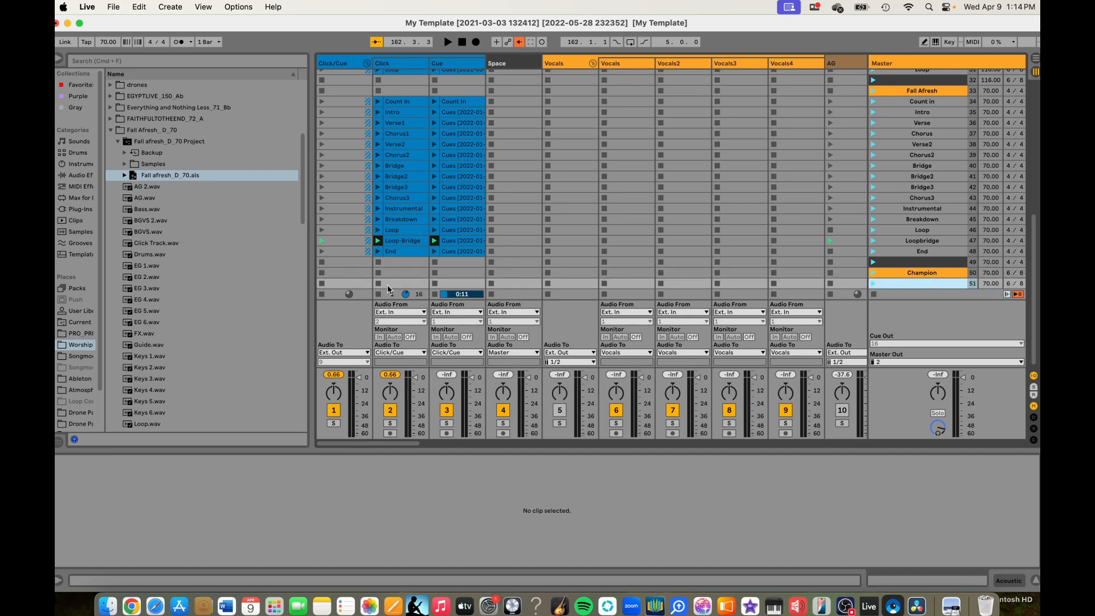
- Collapse the Fall Afresh folder, expand the CHAMPION_144_Bb folder and set the tempo of scenes 50 and 51 to 144
click(111, 131)
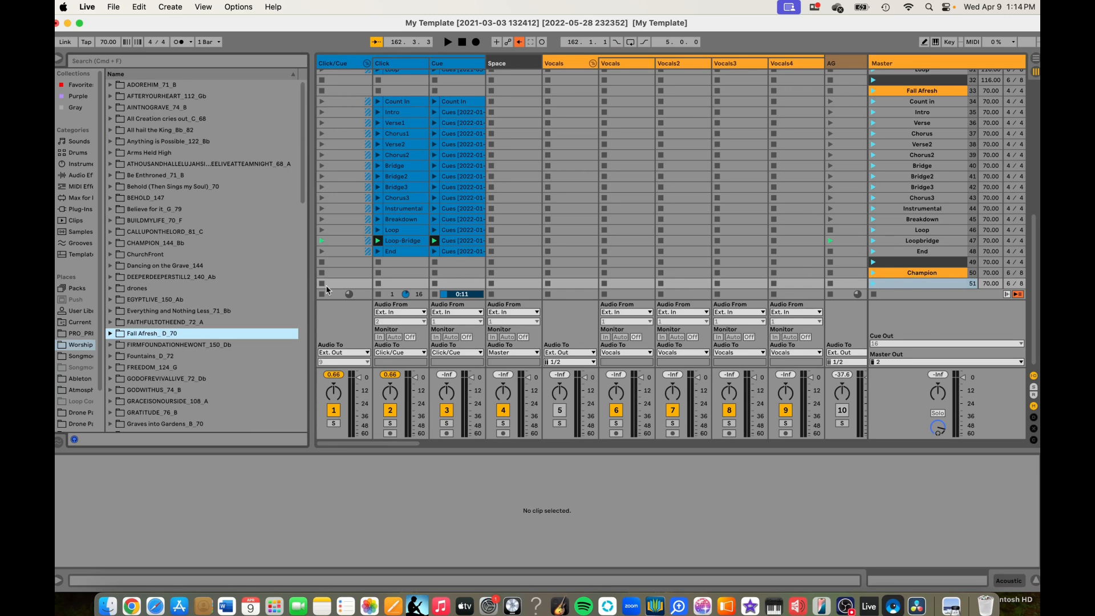
click(111, 243)
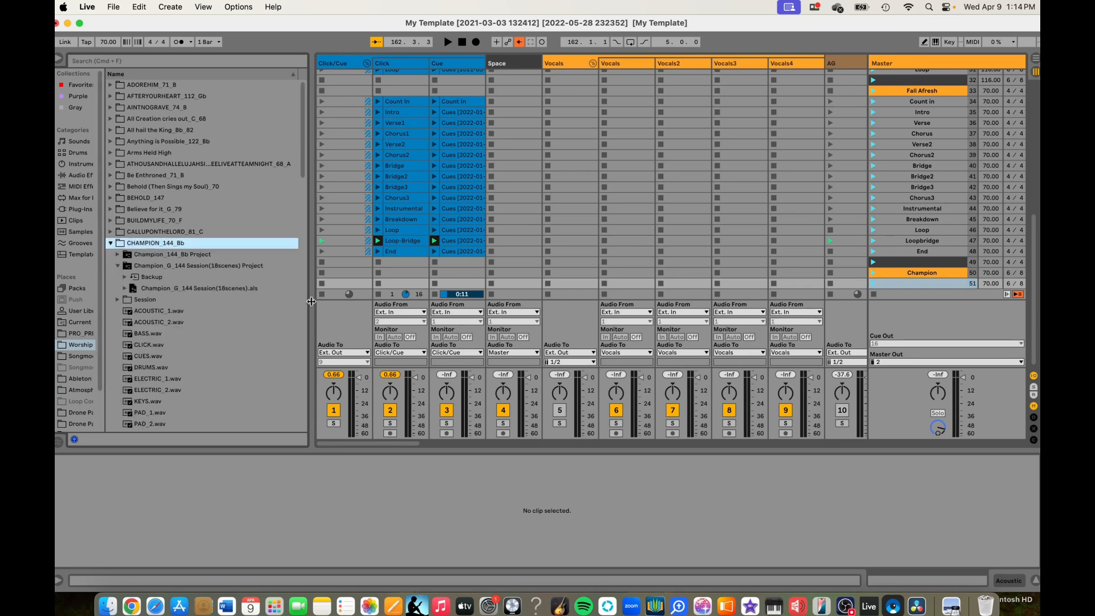
click(992, 275)
text(144)
click(994, 283)
text(14)
- Load Champion_G_144 Session(18scenes).als starting at scene 51 and colour the empty last scene 65 dark grey
click(929, 285)
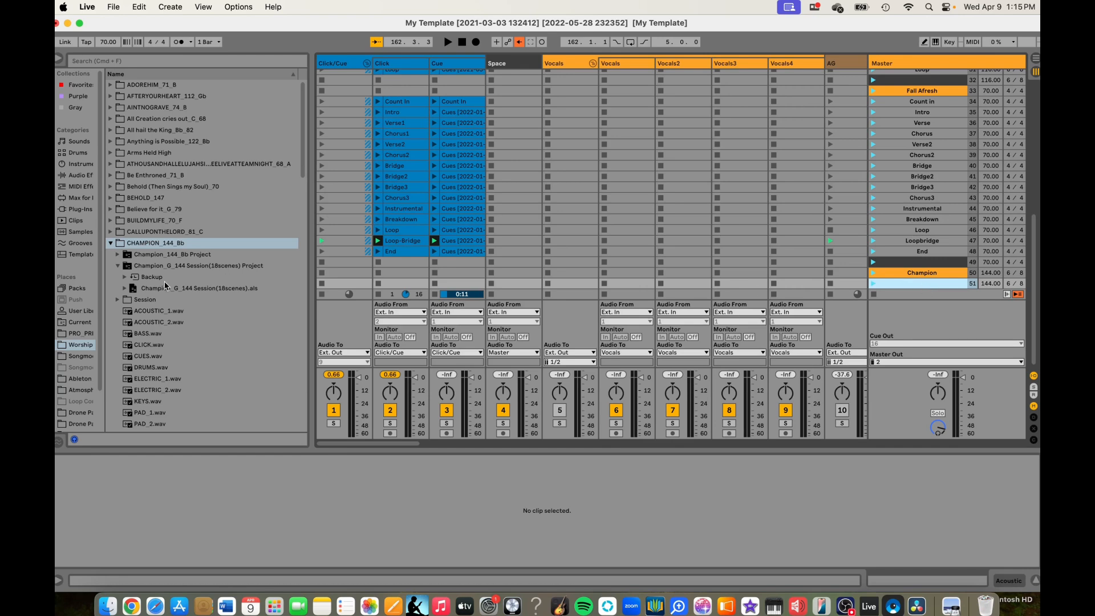
drag(166, 288, 359, 272)
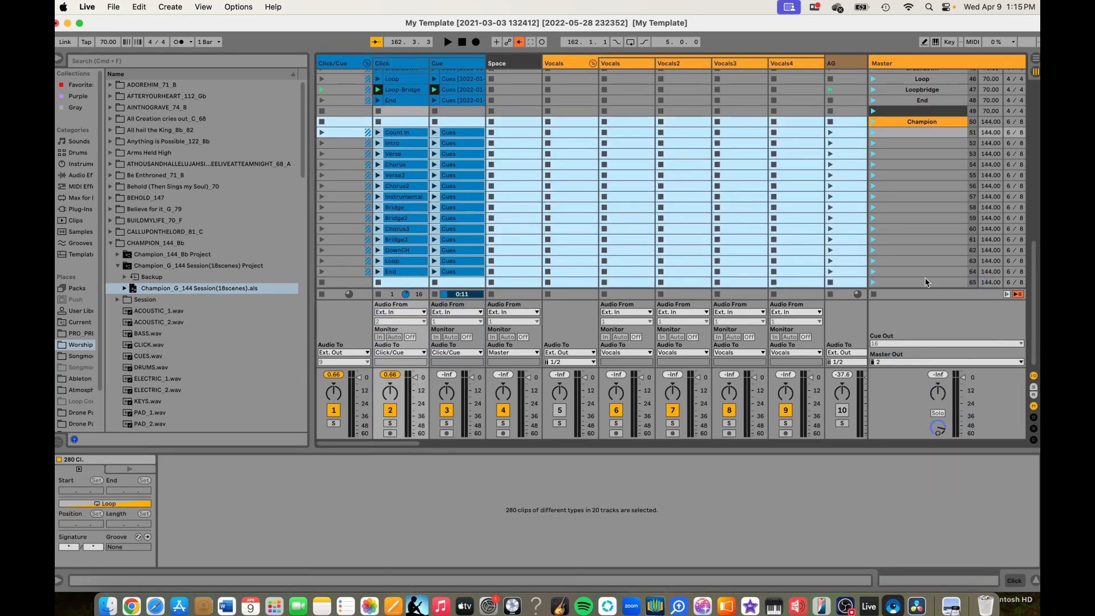
click(925, 282)
right_click(926, 283)
click(916, 483)
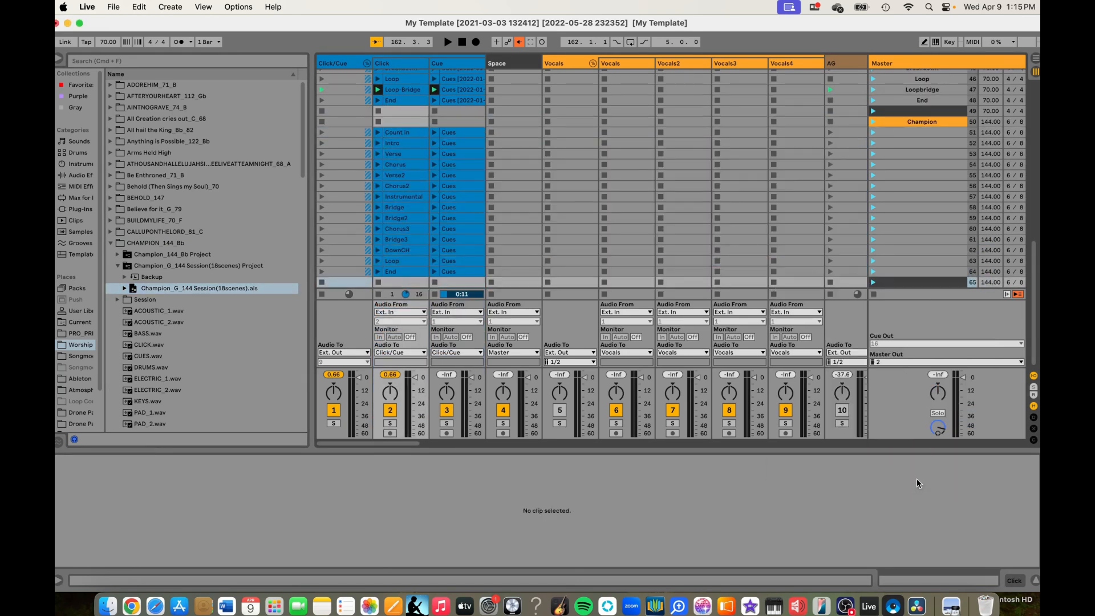
- Name scenes 51 to 54 Count in, Intro, Verse and Chorus to match their clips
click(902, 134)
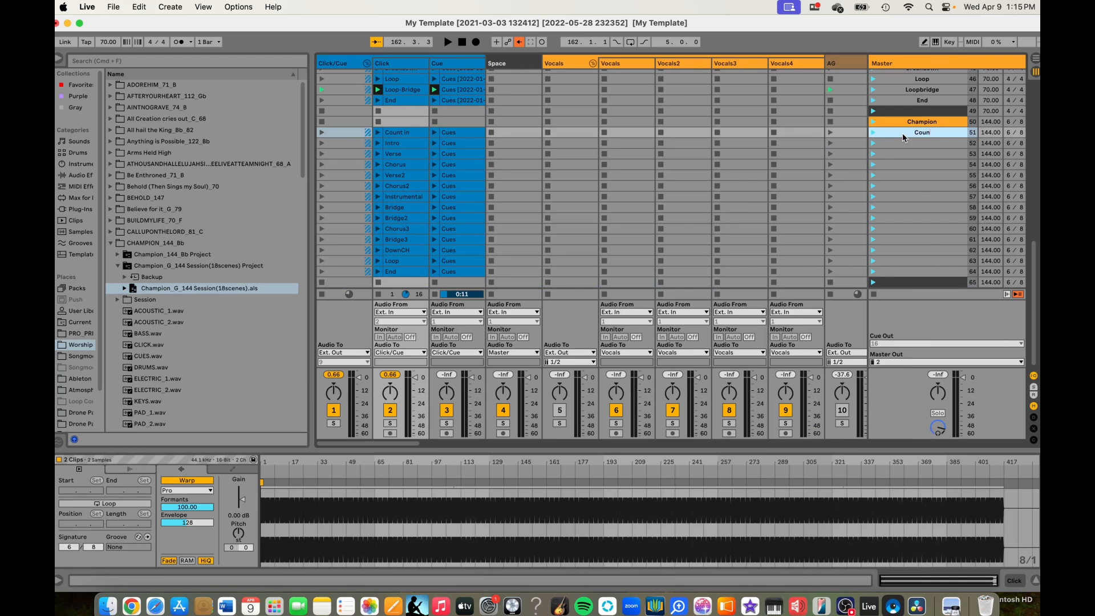
key(Tab)
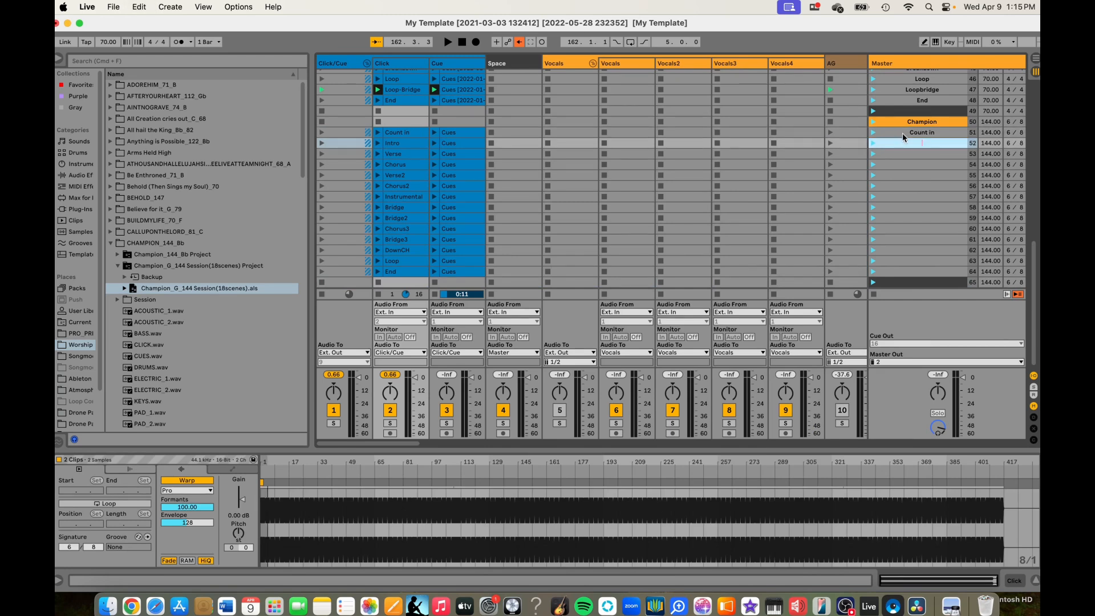
key(Tab)
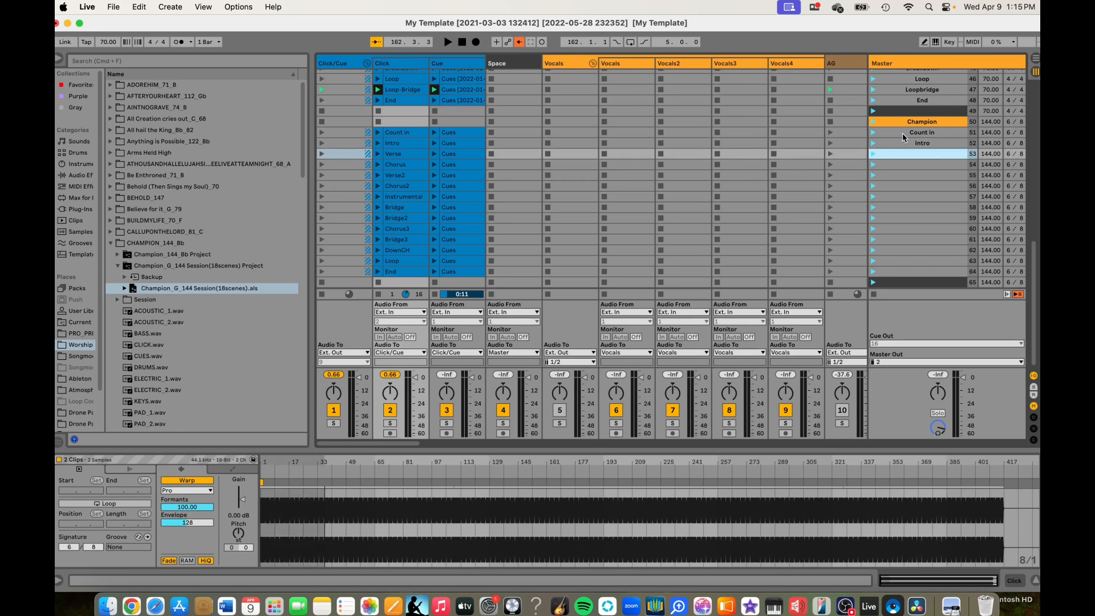
text(Verse)
key(Tab)
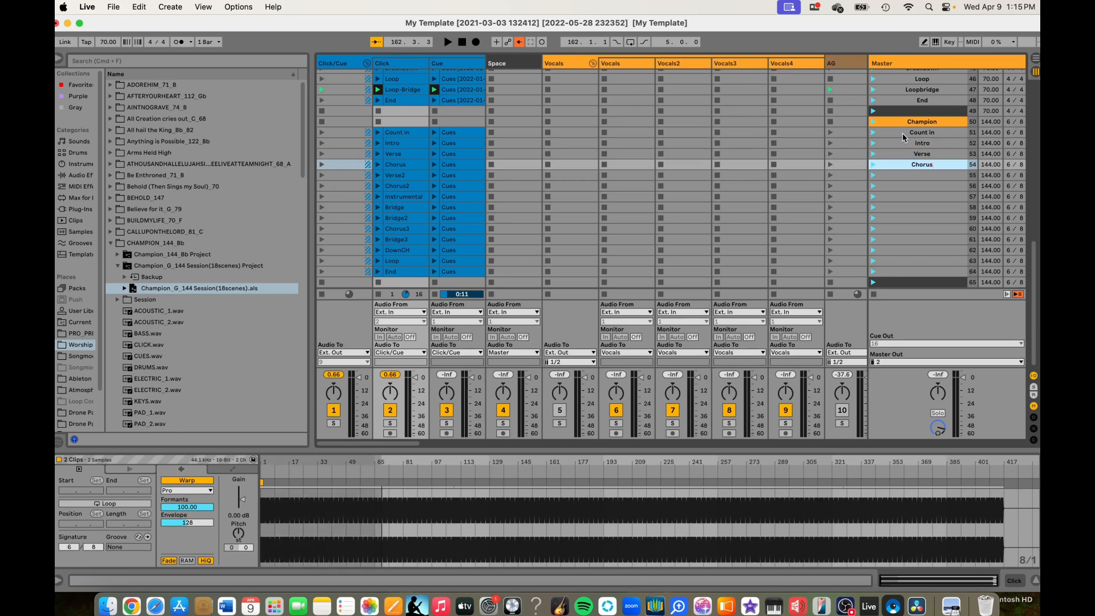
key(Tab)
- Name scenes 55 to 57 Verse2, Chorus2 and Instrumental
text(Verse2)
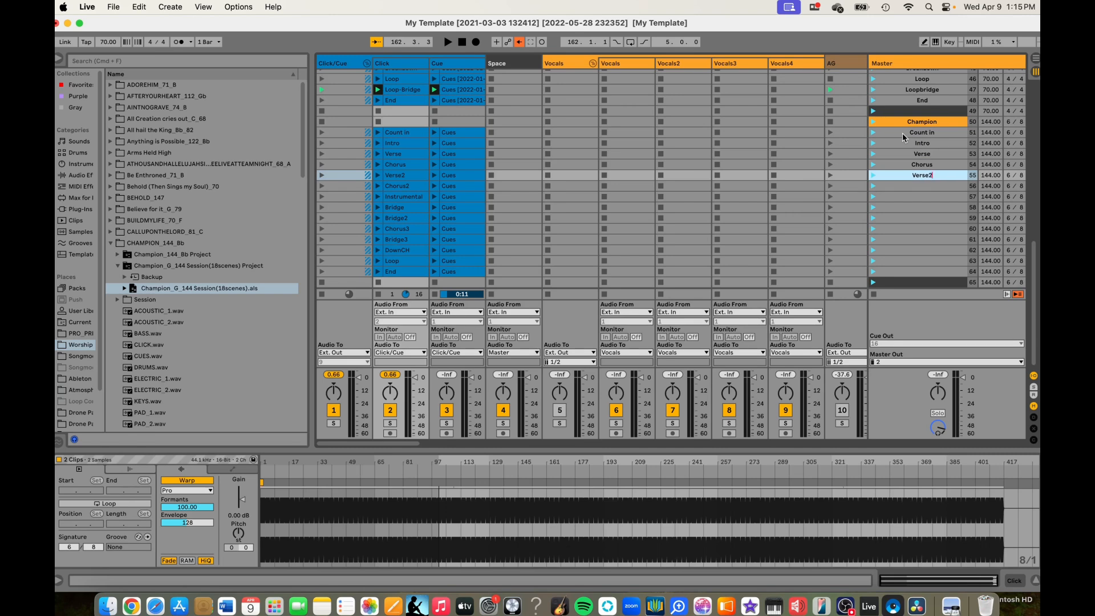
key(Tab)
text(Chorus2)
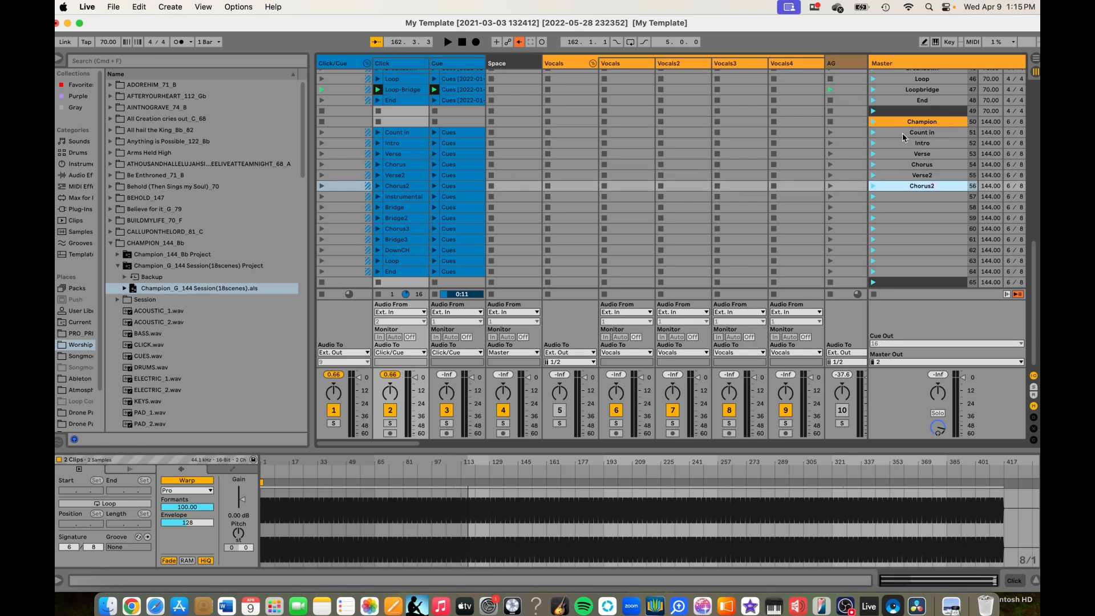
key(Tab)
text(Instrumental)
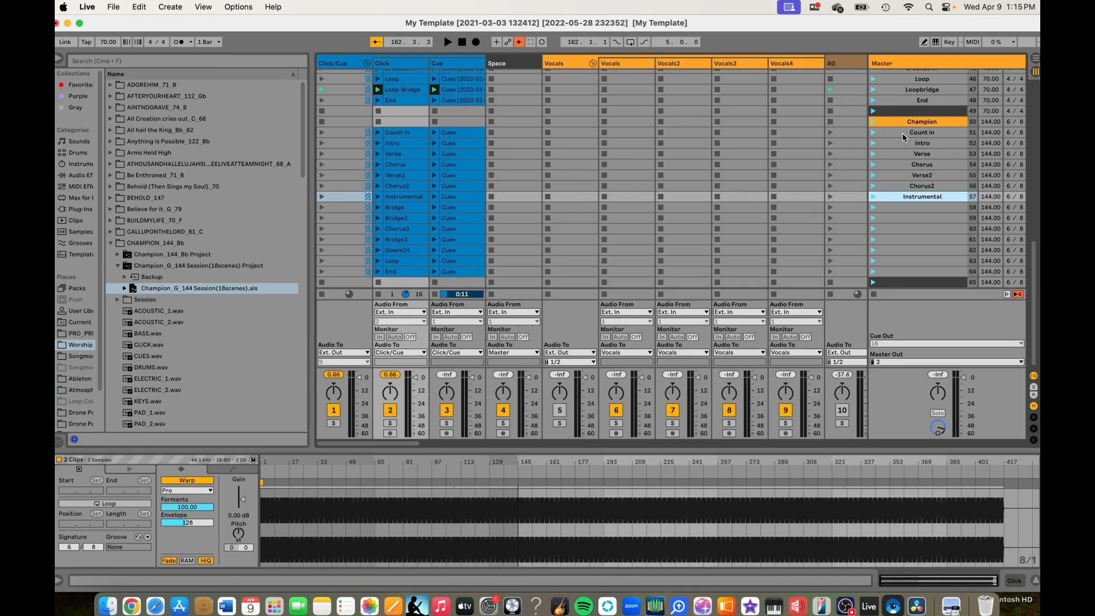
- Name scenes 58 to 61 Bridge, Bridge2, Chorus3 and Bridge3
key(Tab)
text(Bridge)
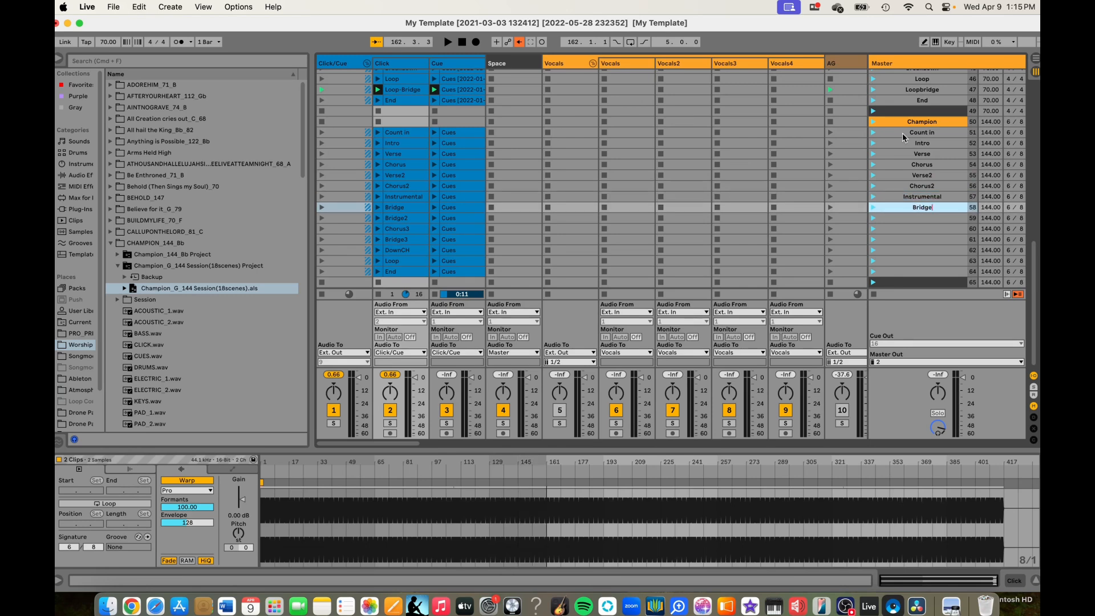
key(Tab)
text(Bridge2)
key(Tab)
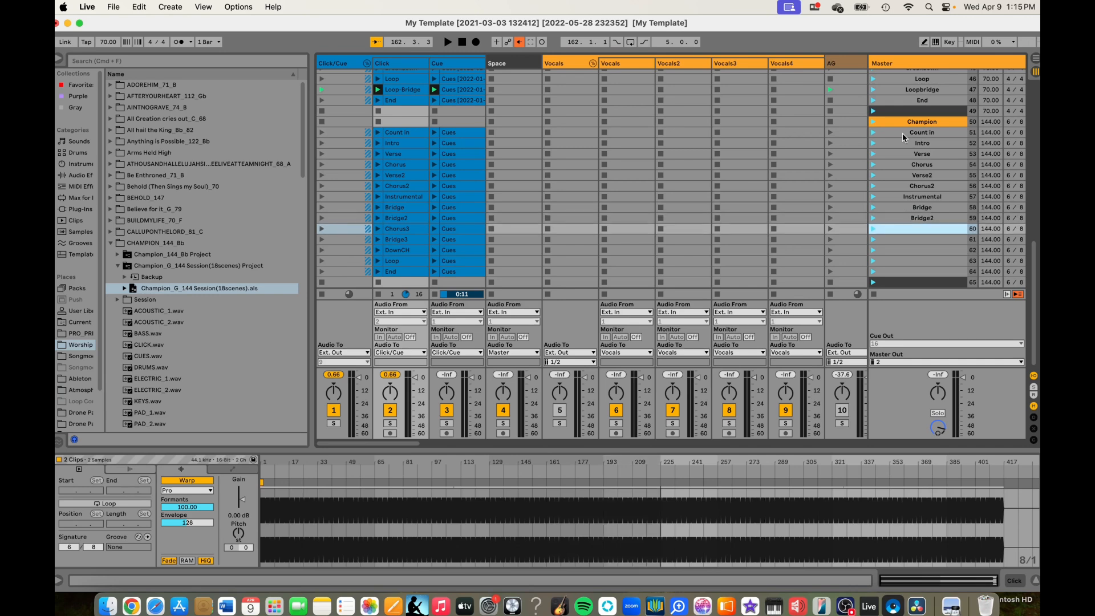
text(Chors)
key(BackSpace)
text(us3)
key(Tab)
text(Bridge3)
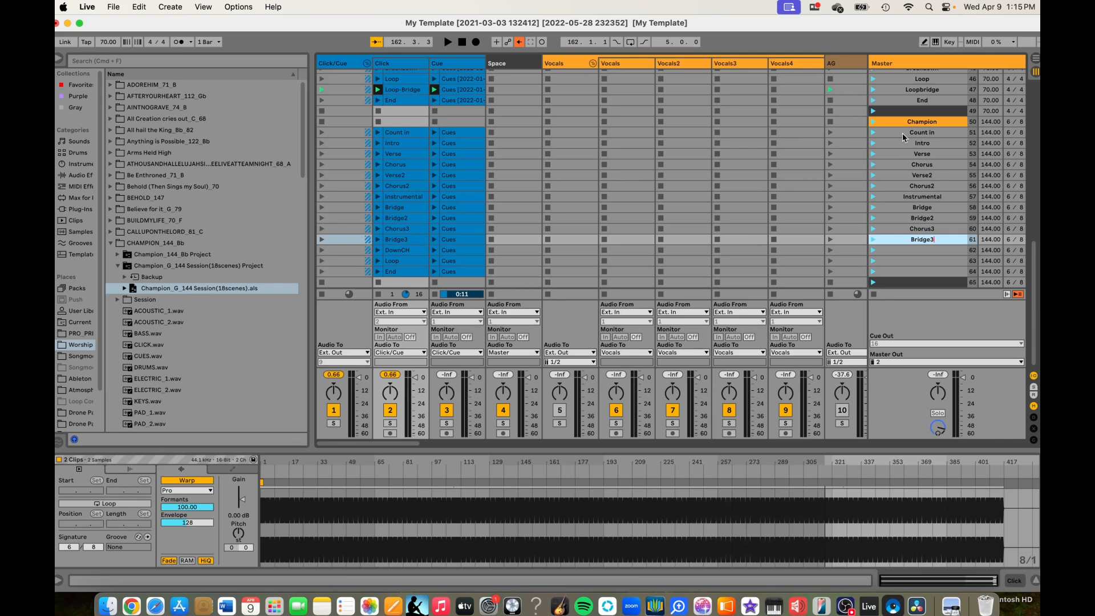
- Name scenes 62 to 64 DownCh, Loop and End to finish the Champion section names
key(Tab)
text(DownCh)
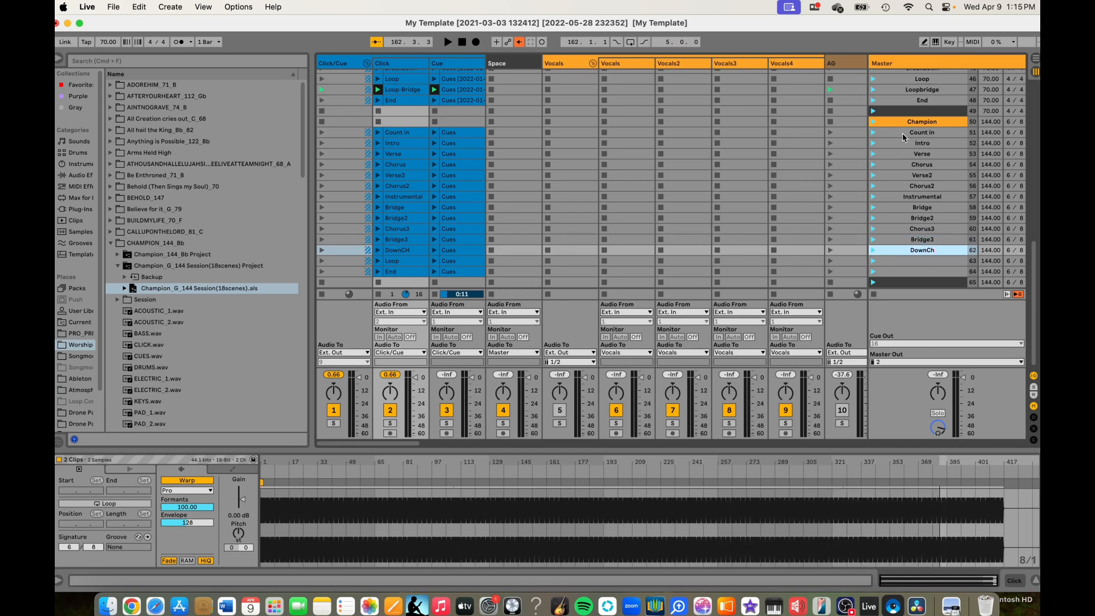
key(Tab)
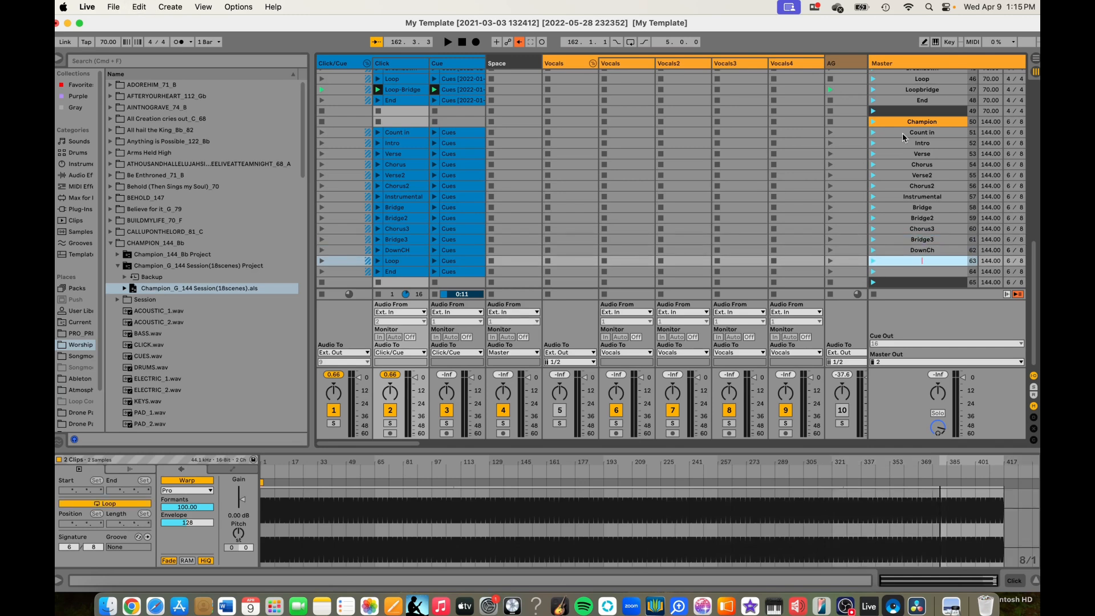
text(Loop)
key(Tab)
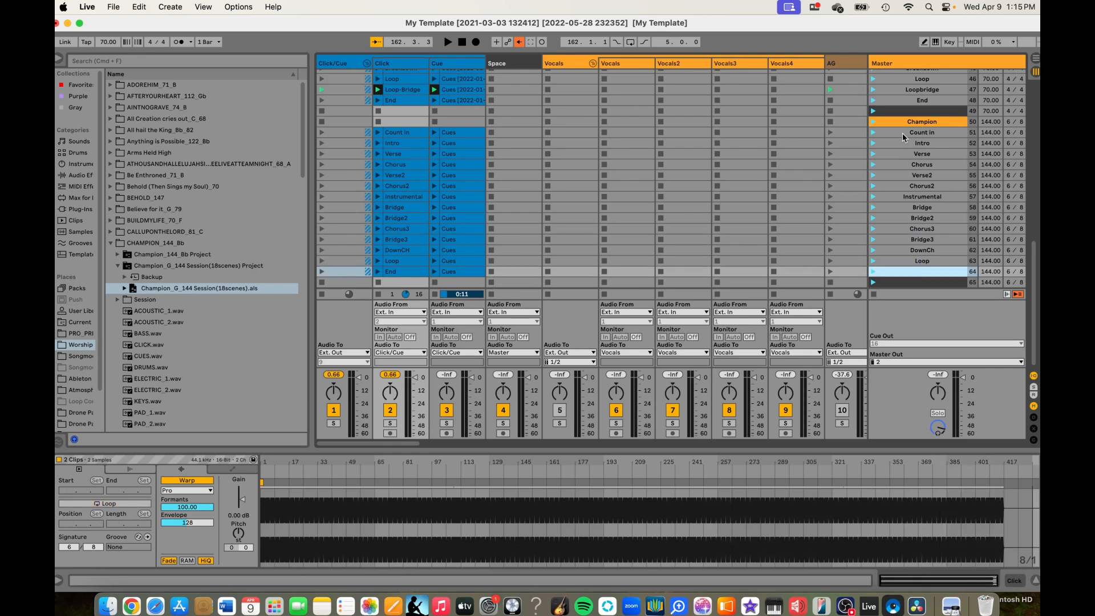
text(End)
- Check the clips across the tracks, play scene 6 of Open the Gates briefly and stop playback
scroll(896, 232, right, 5)
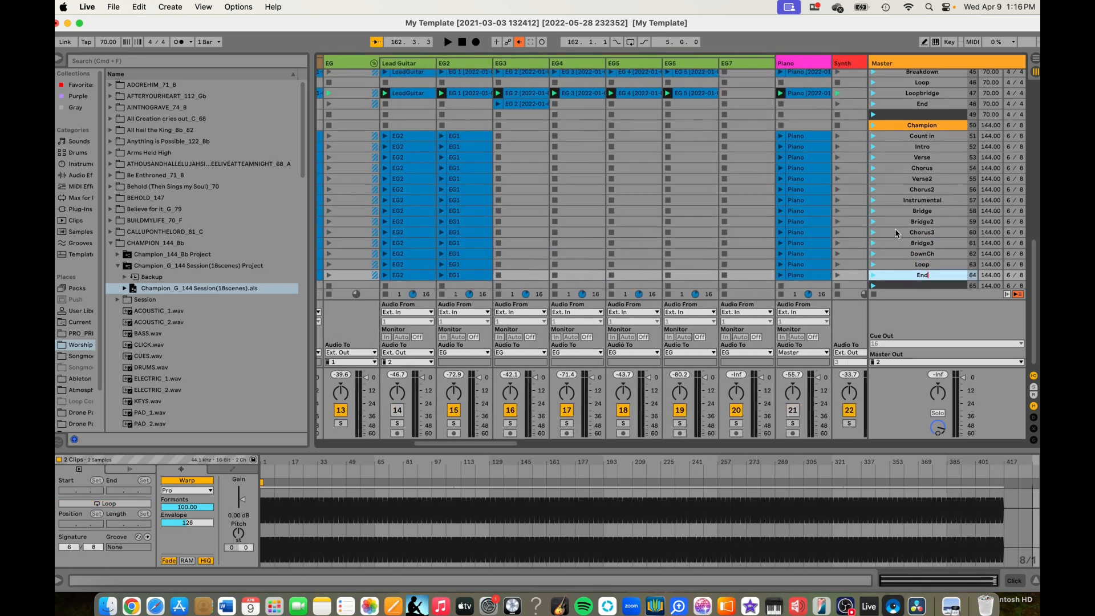
scroll(895, 230, right, 3)
click(745, 121)
scroll(745, 121, up, 10)
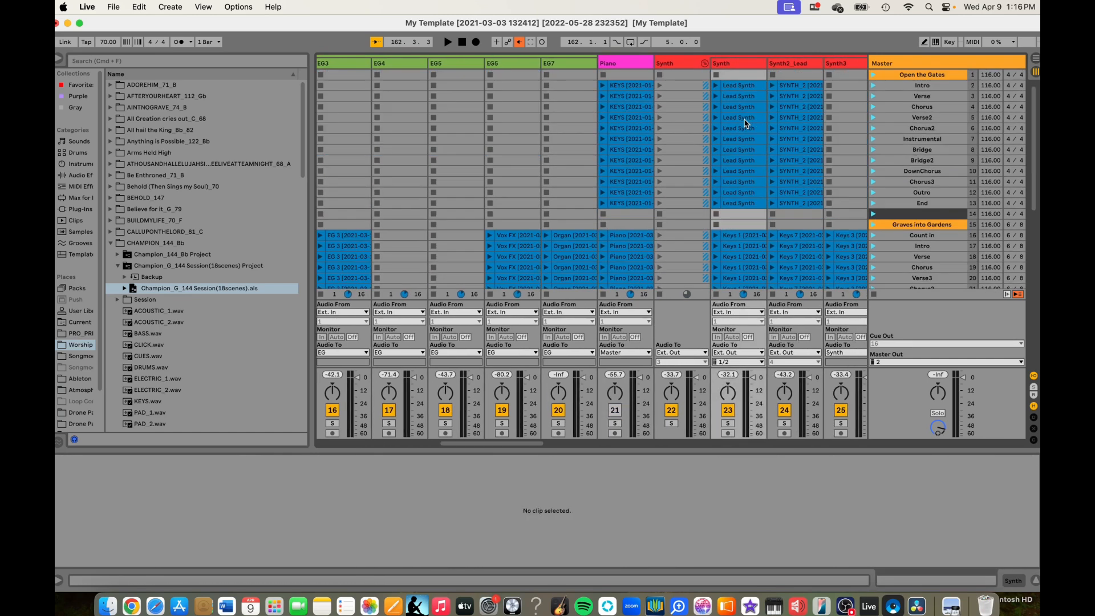
scroll(744, 122, down, 2)
scroll(745, 122, left, 8)
scroll(875, 172, up, 2)
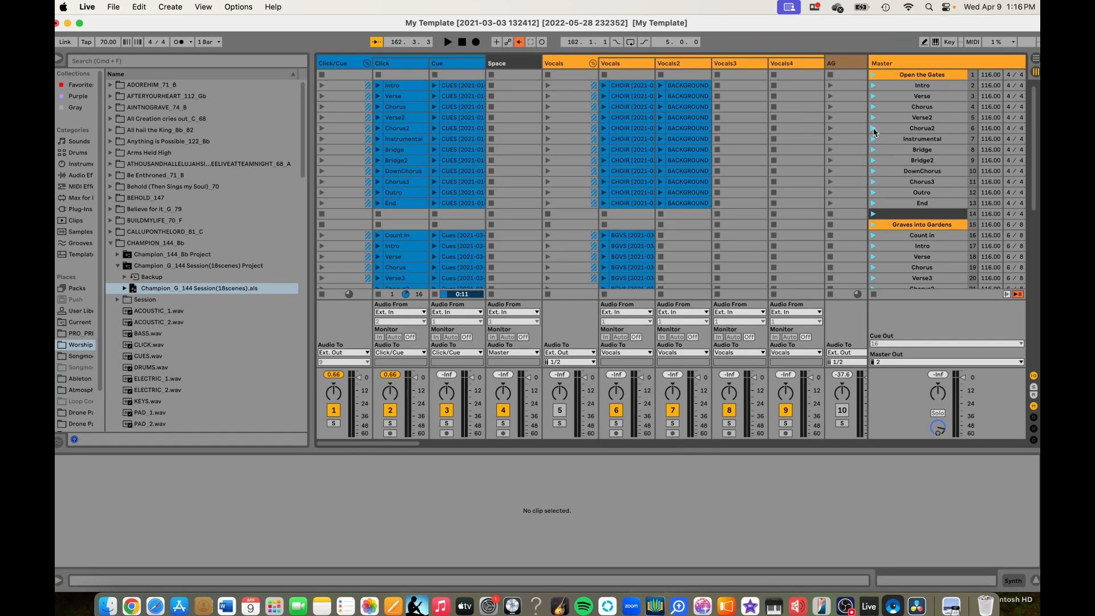
click(874, 128)
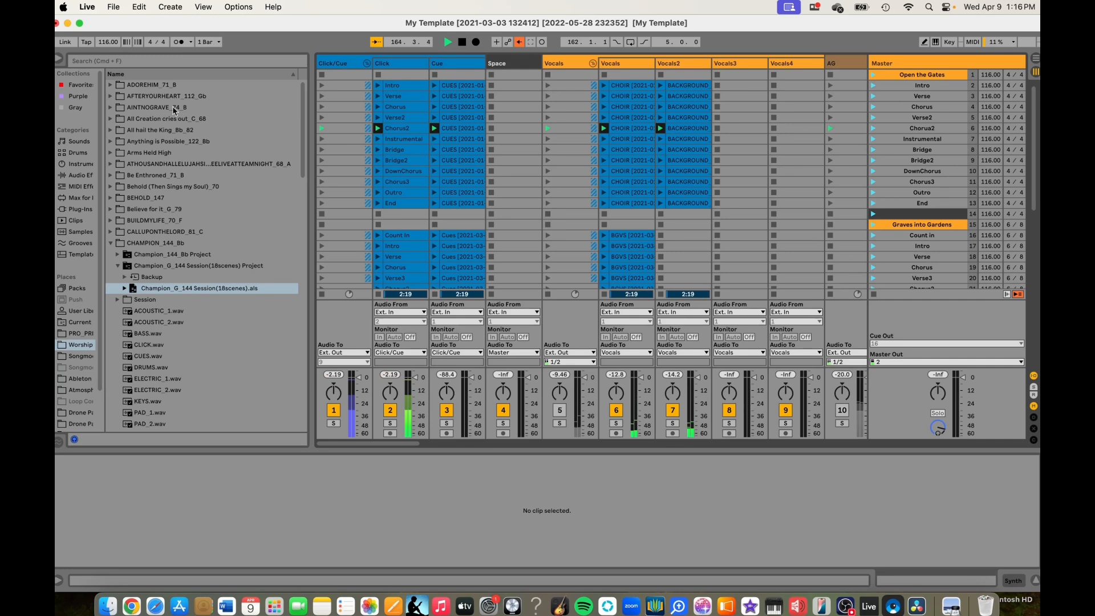
key(space)
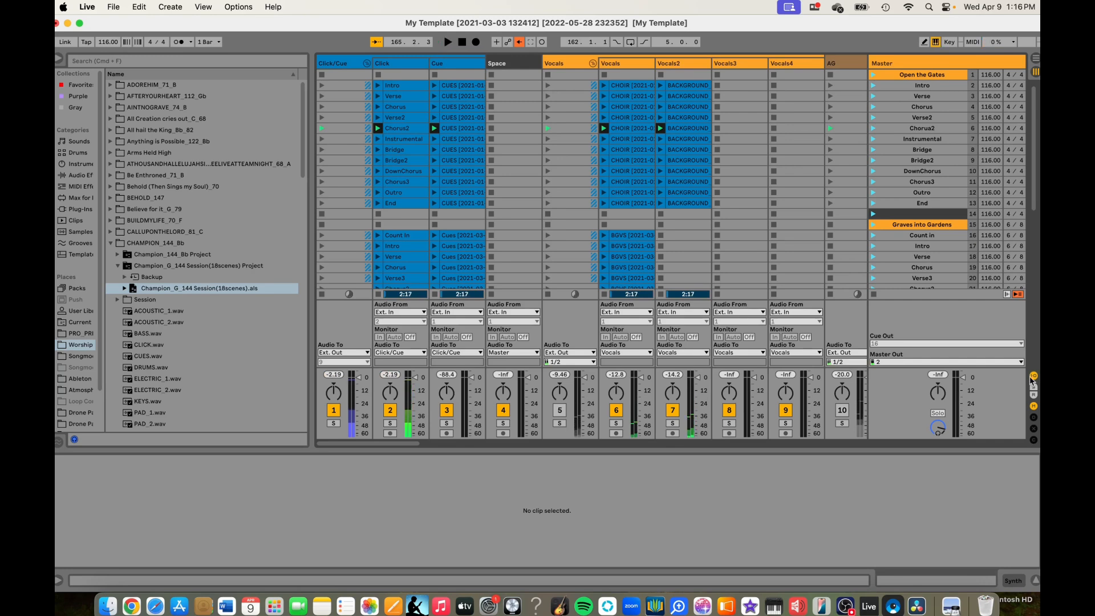
- Play the Chorus scene 19 of Graves into Gardens briefly and stop playback
scroll(875, 271, down, 1)
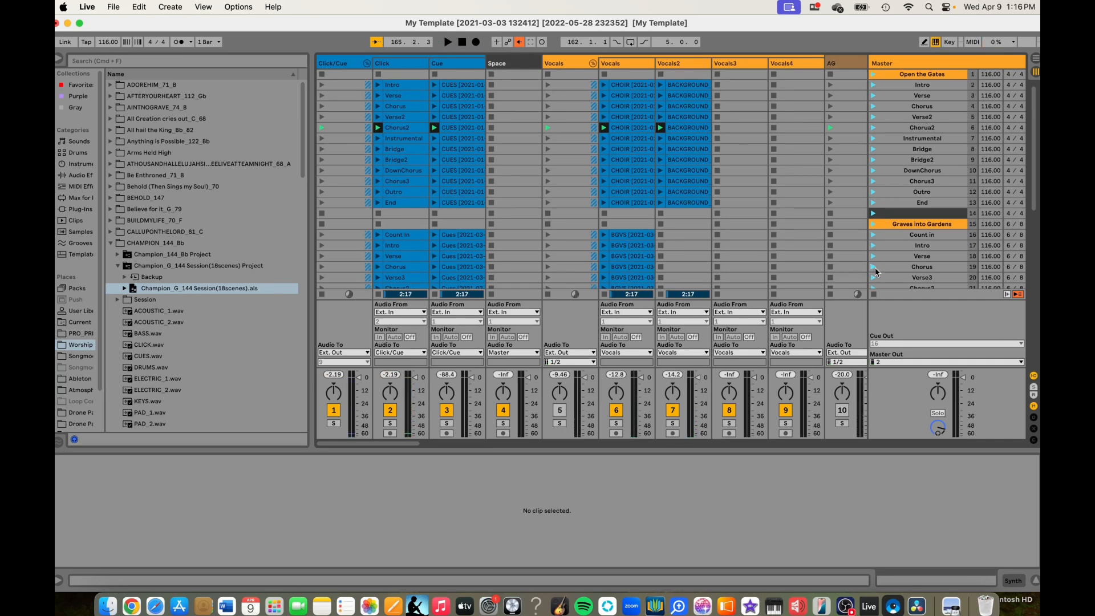
click(874, 267)
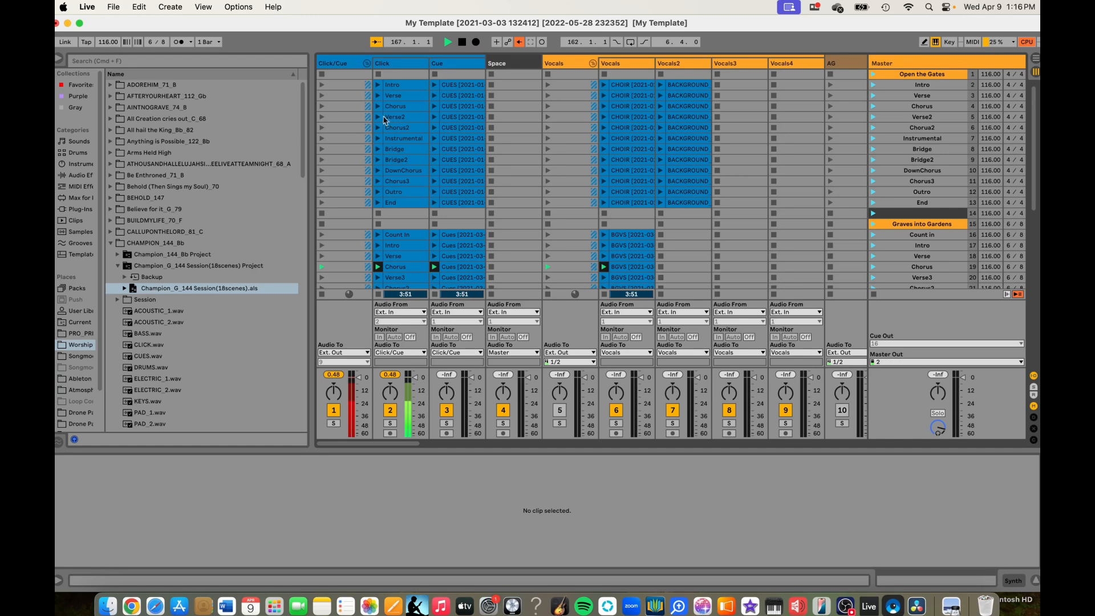
key(space)
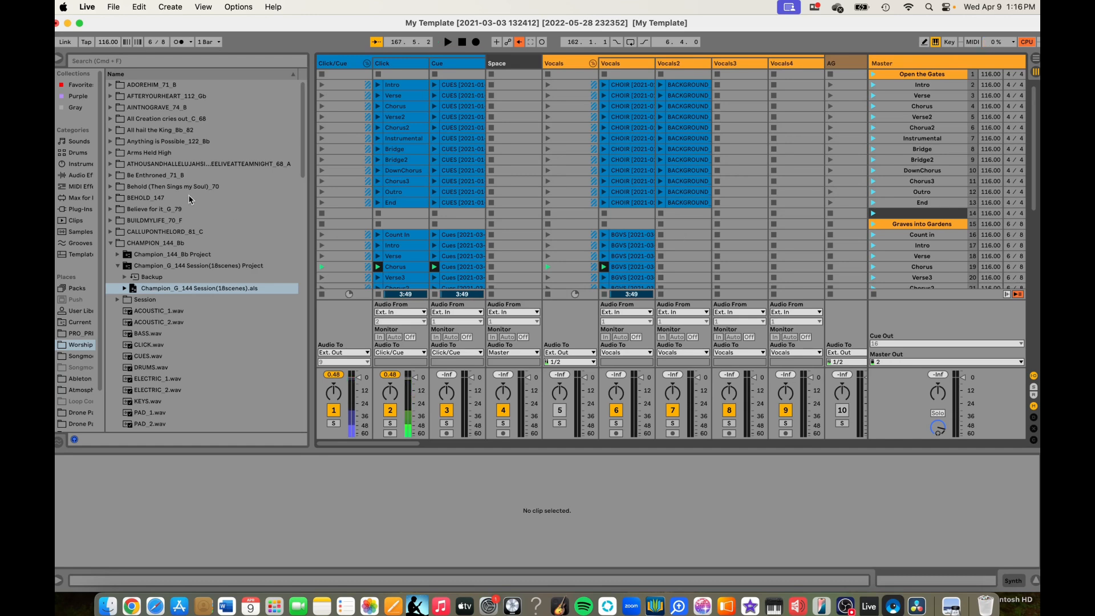
- Look up the tempo in the Graves into Gardens folder name and set scenes 15 to 32 to a tempo of 70
scroll(190, 199, down, 10)
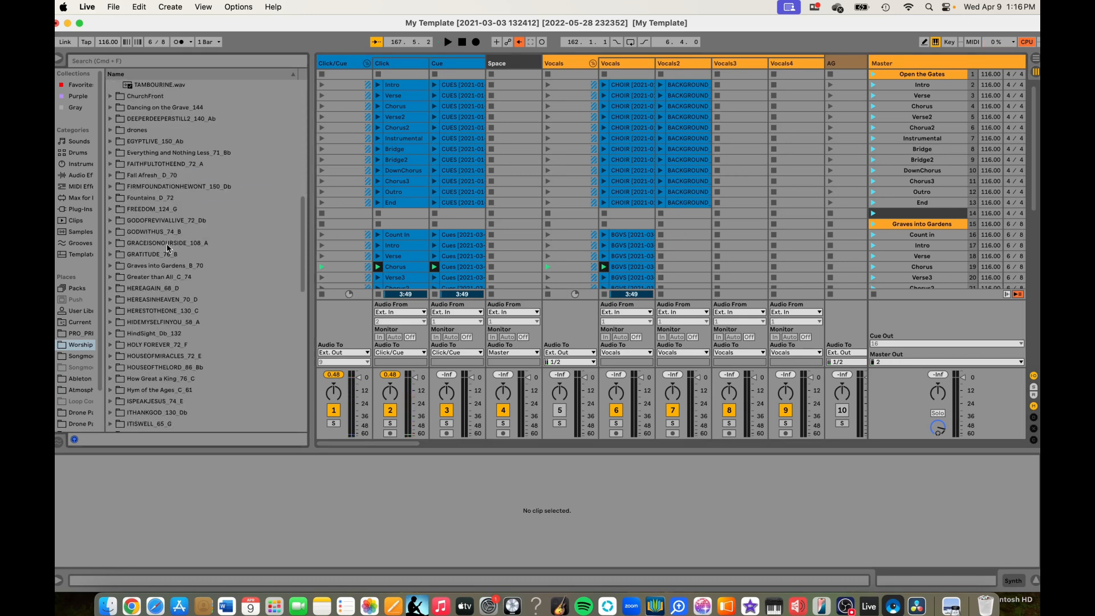
click(173, 265)
scroll(872, 334, down, 10)
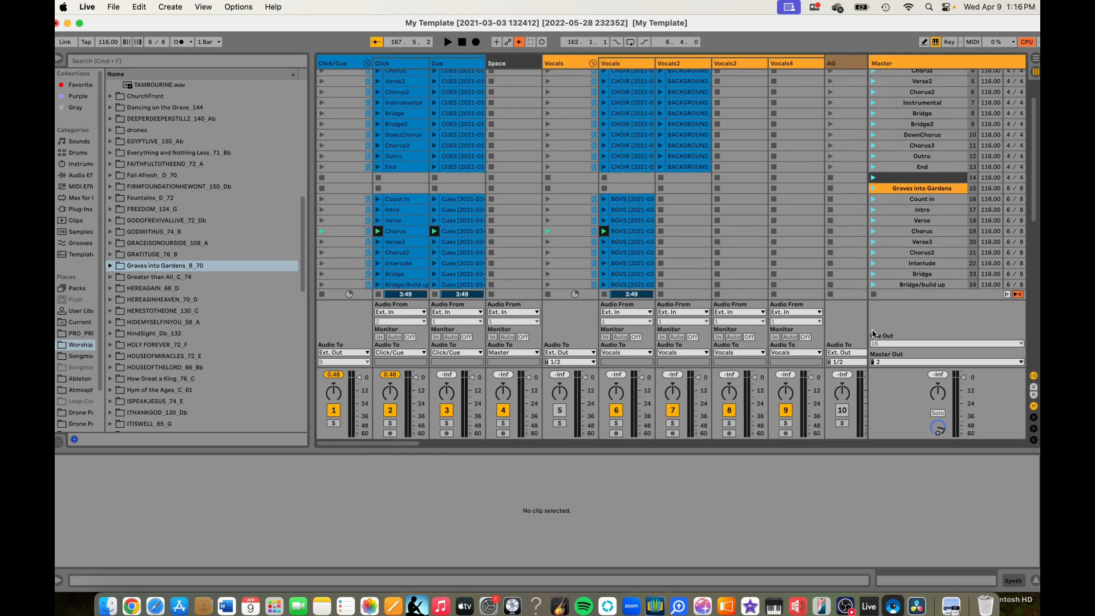
scroll(873, 334, up, 10)
scroll(886, 278, down, 5)
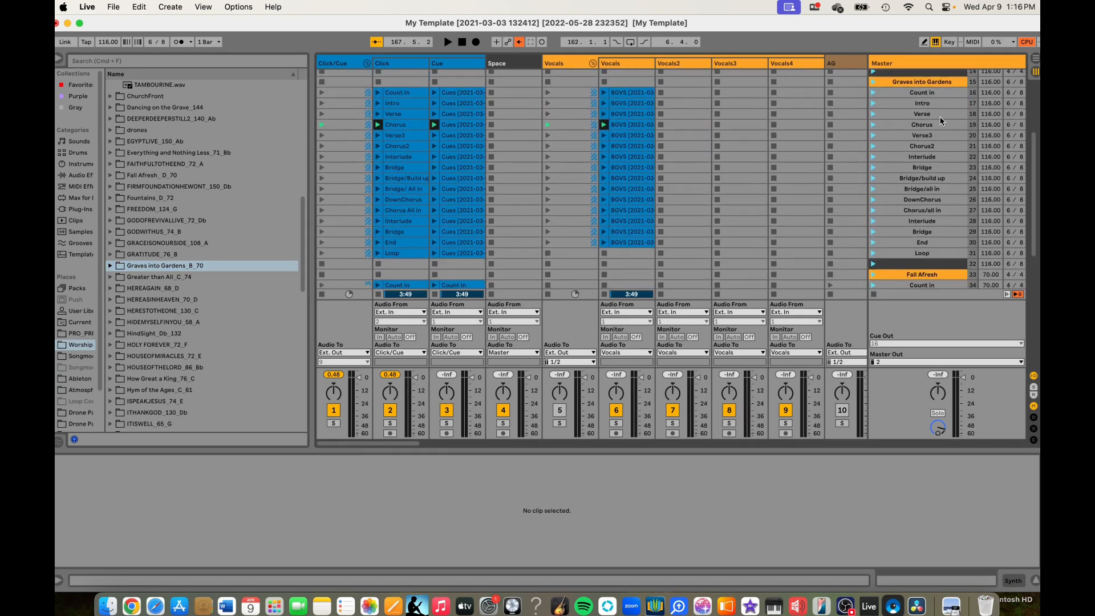
click(991, 86)
text(70)
click(992, 92)
text(70)
click(991, 104)
text(70)
click(990, 114)
text(70)
click(991, 125)
text(70)
click(992, 136)
text(70)
click(992, 147)
text(70)
click(992, 155)
text(70)
click(993, 169)
text(70)
click(993, 178)
text(70)
click(993, 189)
text(70)
click(993, 199)
text(70)
click(992, 210)
text(70)
click(993, 221)
text(70)
click(993, 232)
text(70)
click(994, 243)
text(70)
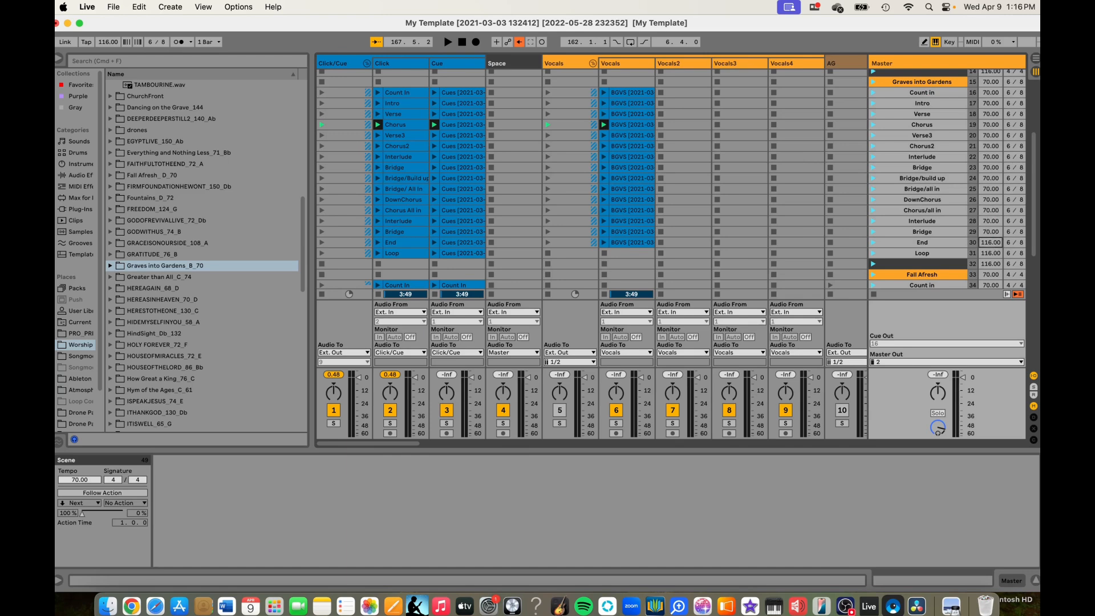
click(993, 253)
text(70)
click(993, 264)
text(70)
- Play the Chorus2, Bridge and Intro scenes of Graves into Gardens briefly to check the tempo and stop playback
click(914, 147)
scroll(980, 153, up, 5)
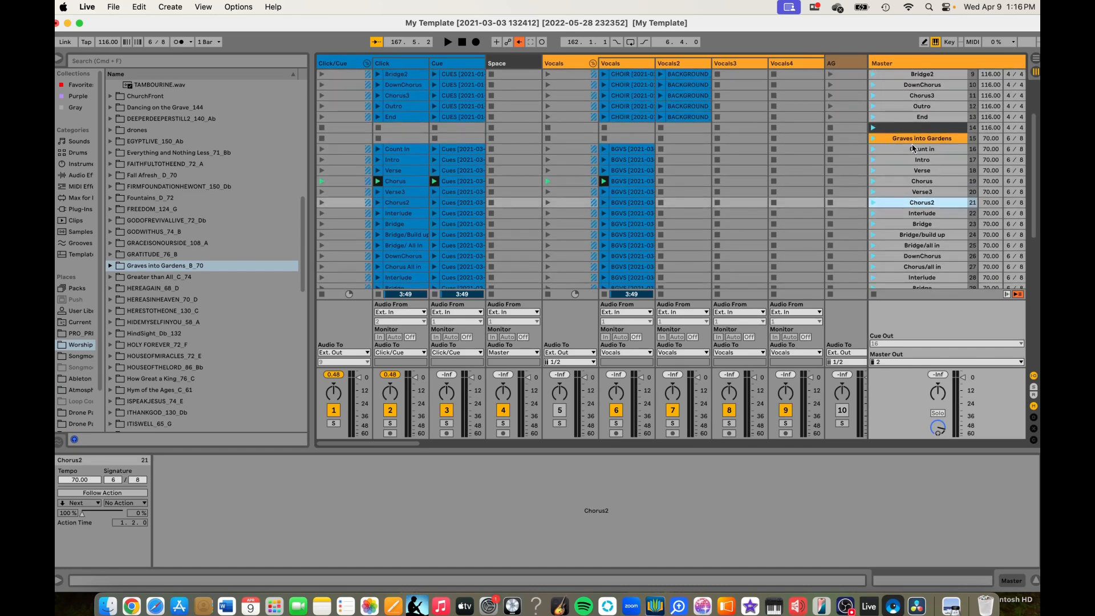
click(872, 204)
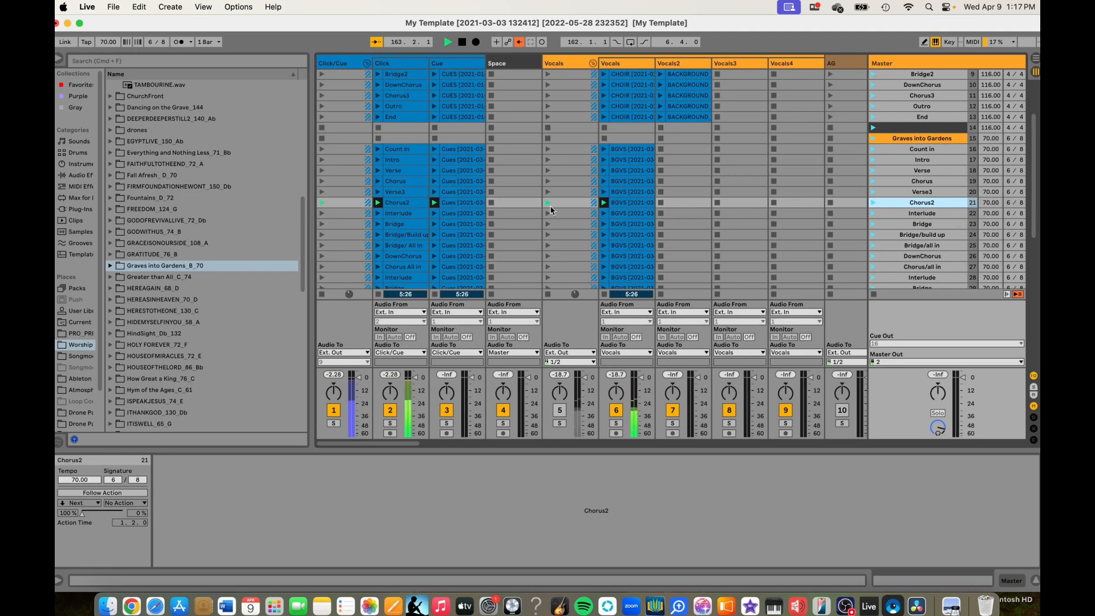
key(space)
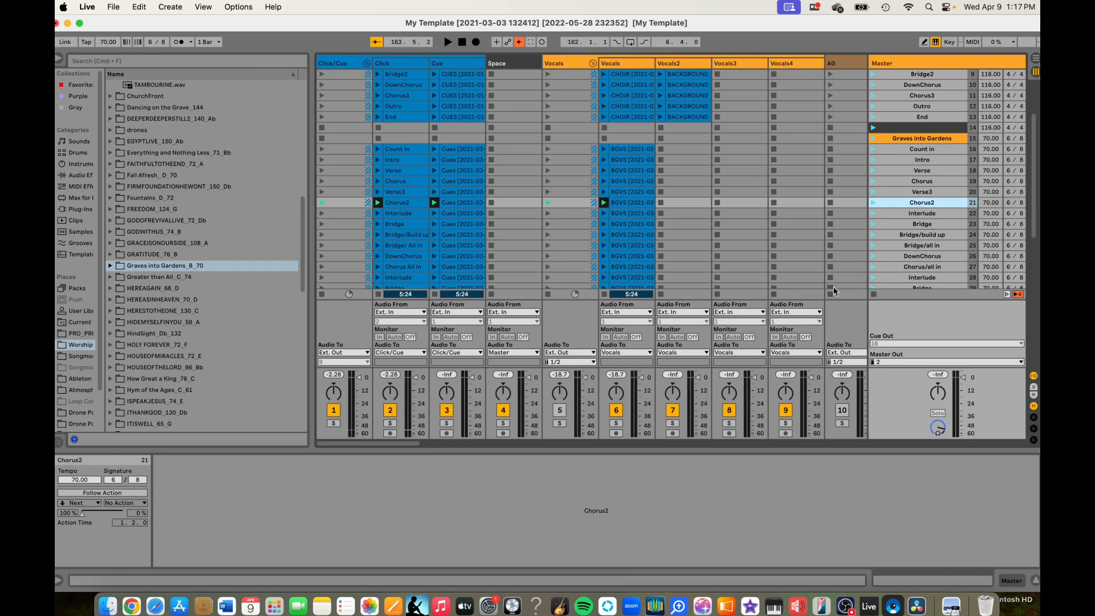
click(874, 224)
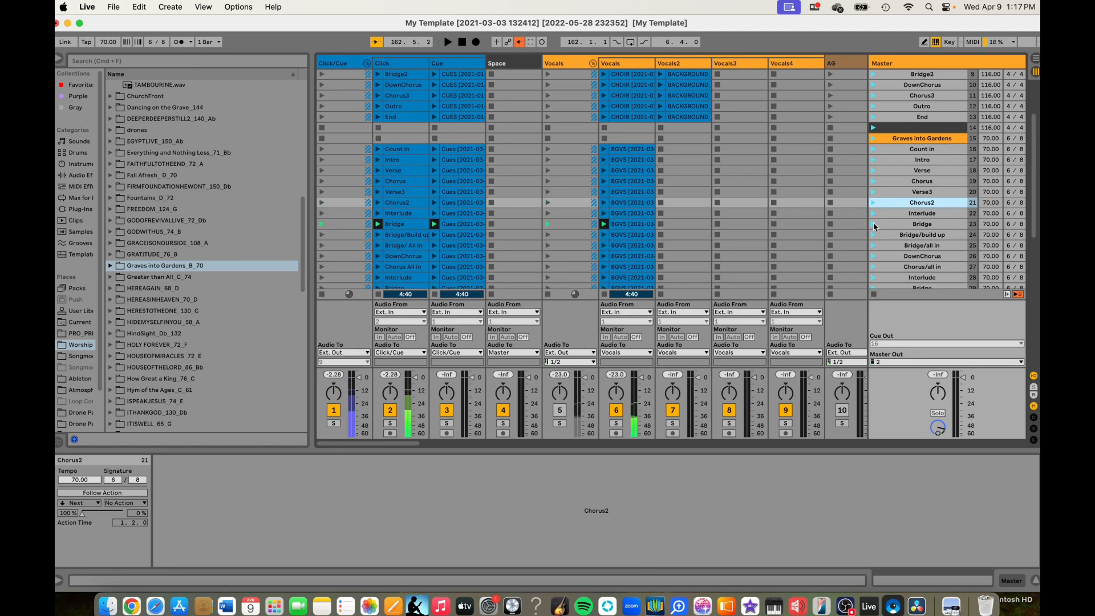
click(874, 160)
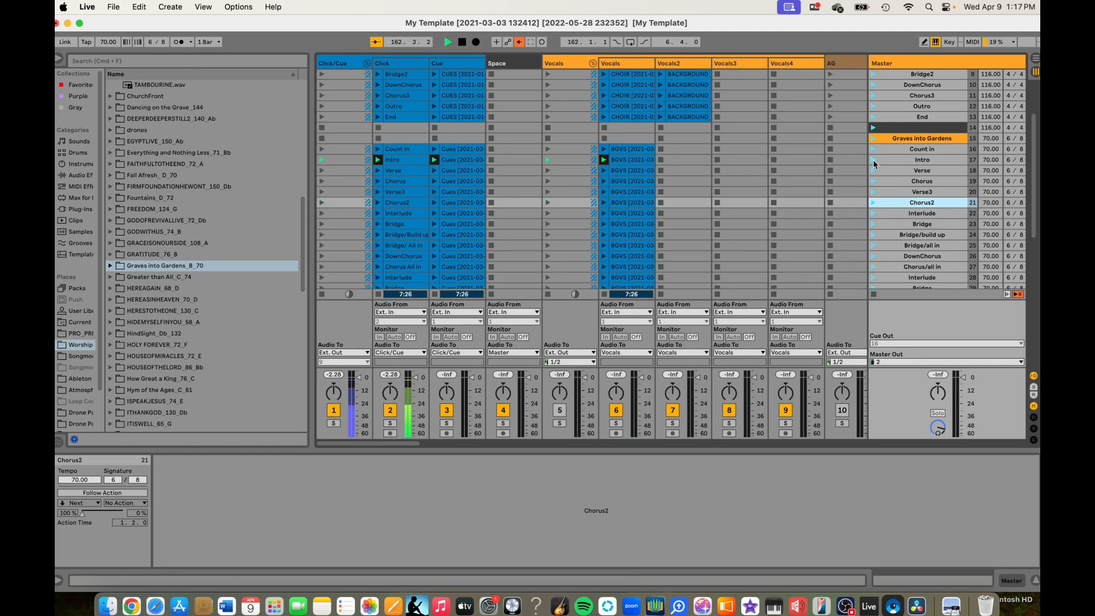
key(space)
- Look over the loaded clips of the songs across the guitar, piano, synth and vocal tracks
scroll(782, 179, right, 10)
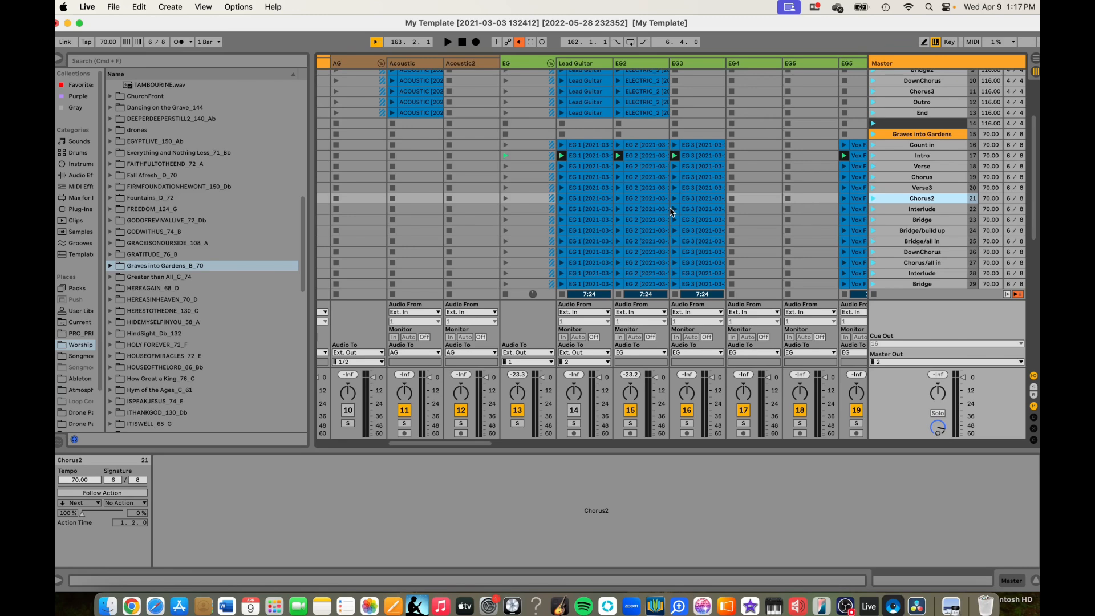
scroll(669, 211, down, 8)
scroll(669, 211, right, 8)
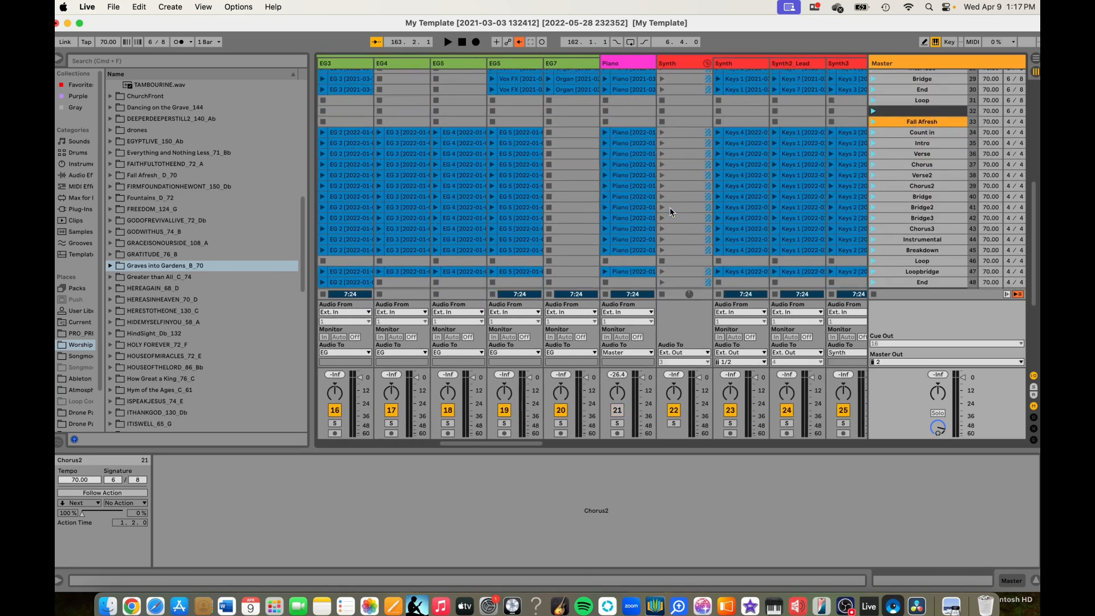
scroll(670, 207, up, 10)
scroll(670, 207, right, 2)
scroll(670, 207, up, 18)
scroll(655, 122, left, 12)
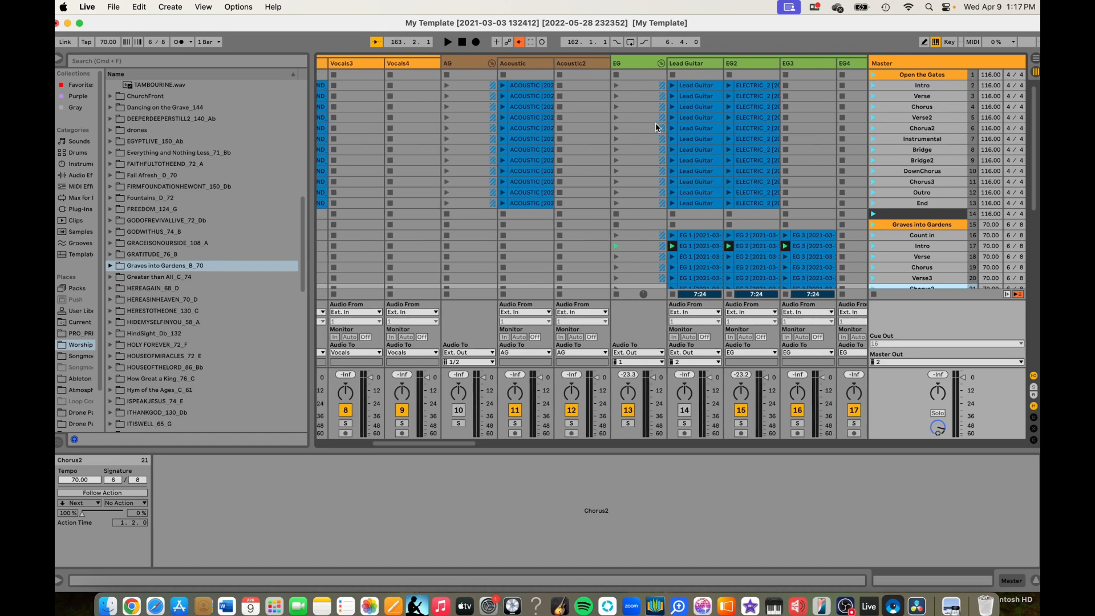
scroll(655, 122, left, 6)
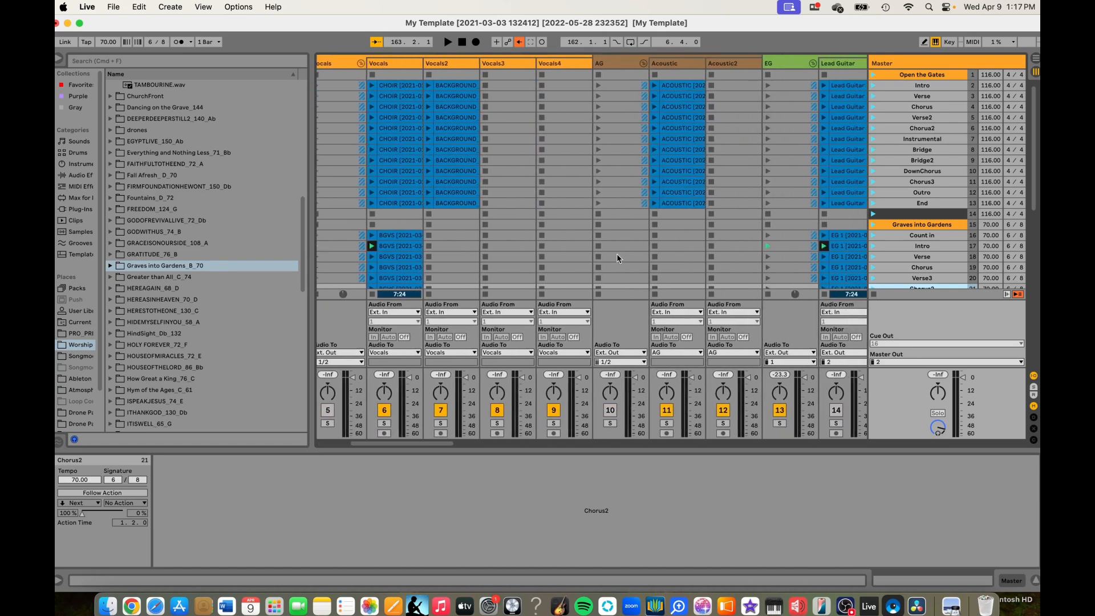
scroll(617, 254, left, 8)
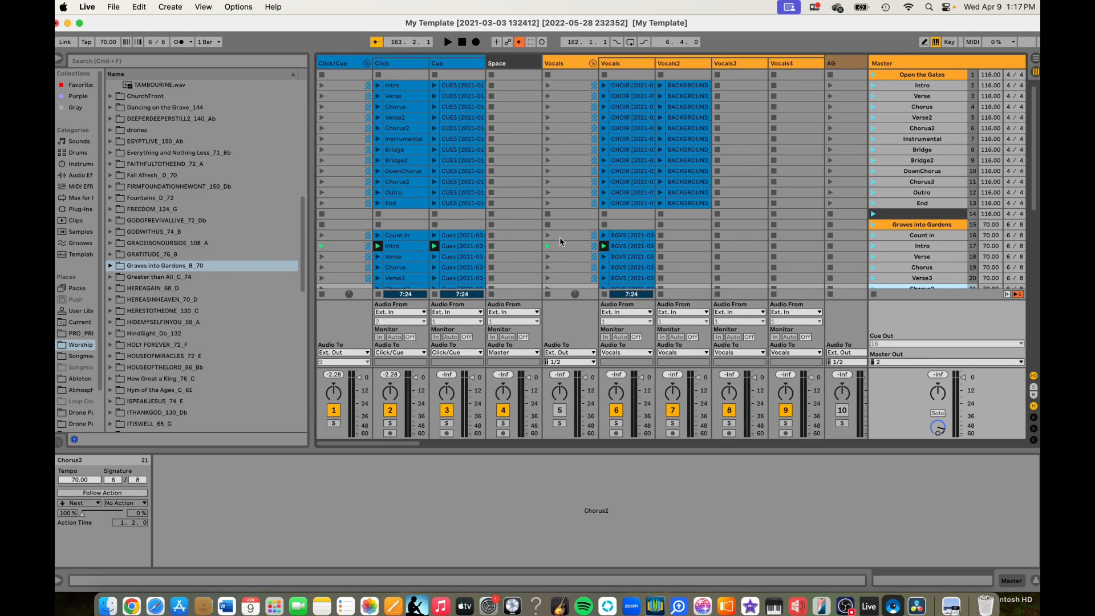
- Delete all clips in the Trigger Media track from the Graves into Gardens Count in scene down through the remaining songs
scroll(559, 237, right, 20)
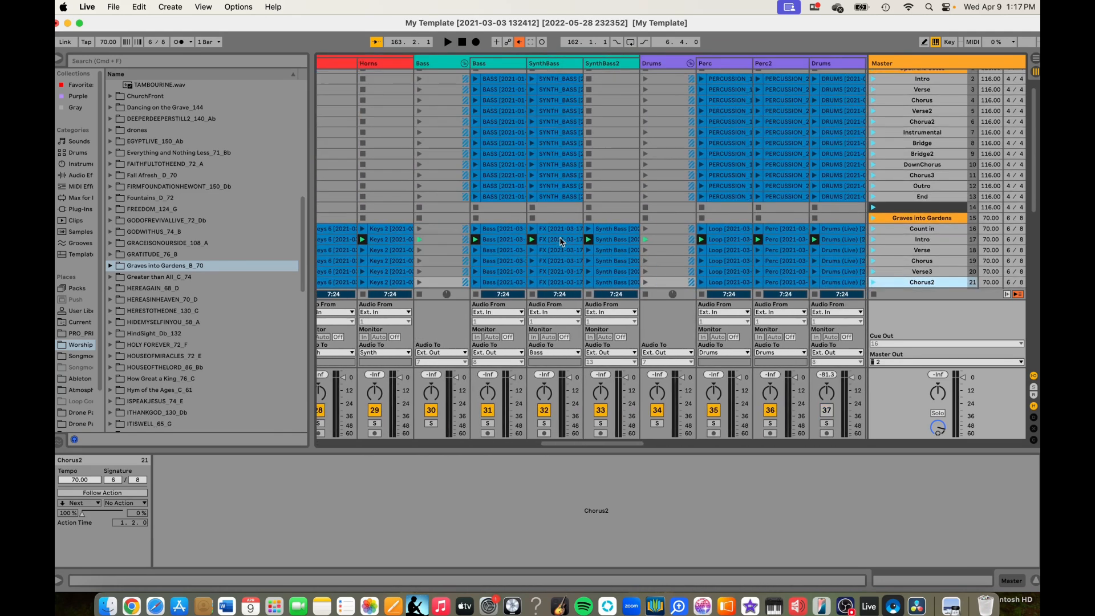
scroll(561, 241, right, 12)
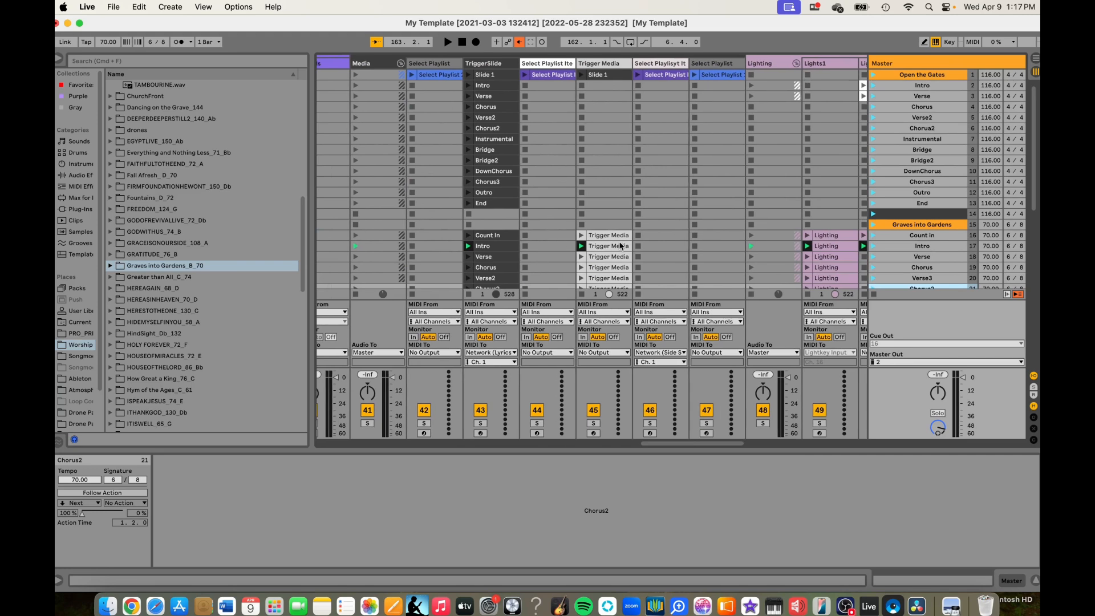
click(613, 231)
scroll(612, 229, down, 15)
shift+click(609, 207)
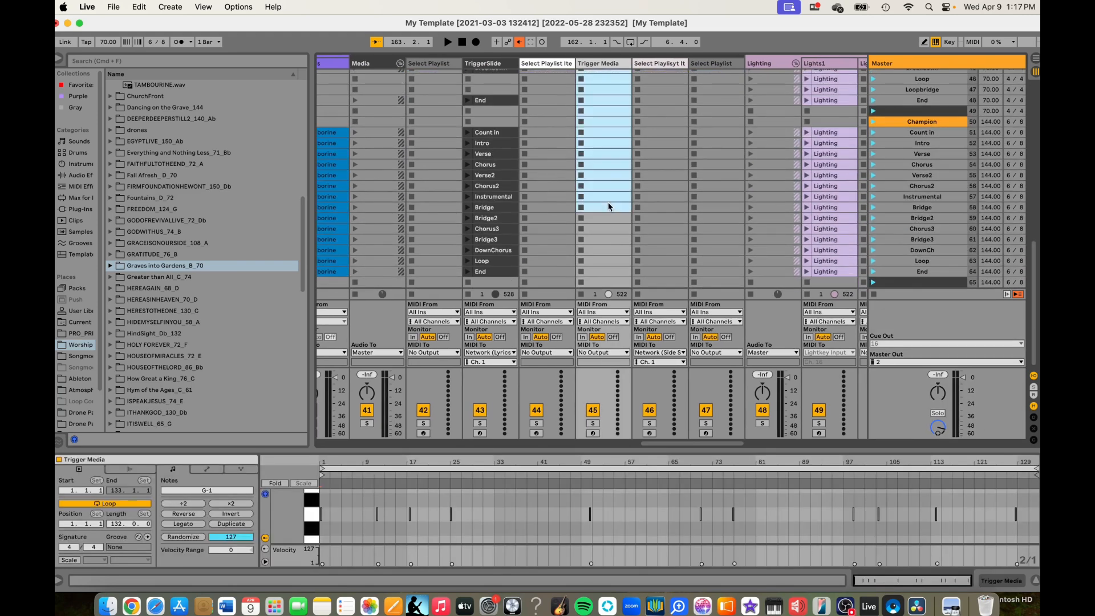
scroll(610, 207, up, 15)
- Deactivate the Lights1 and Lights2 tracks
click(819, 410)
scroll(827, 413, right, 3)
click(788, 410)
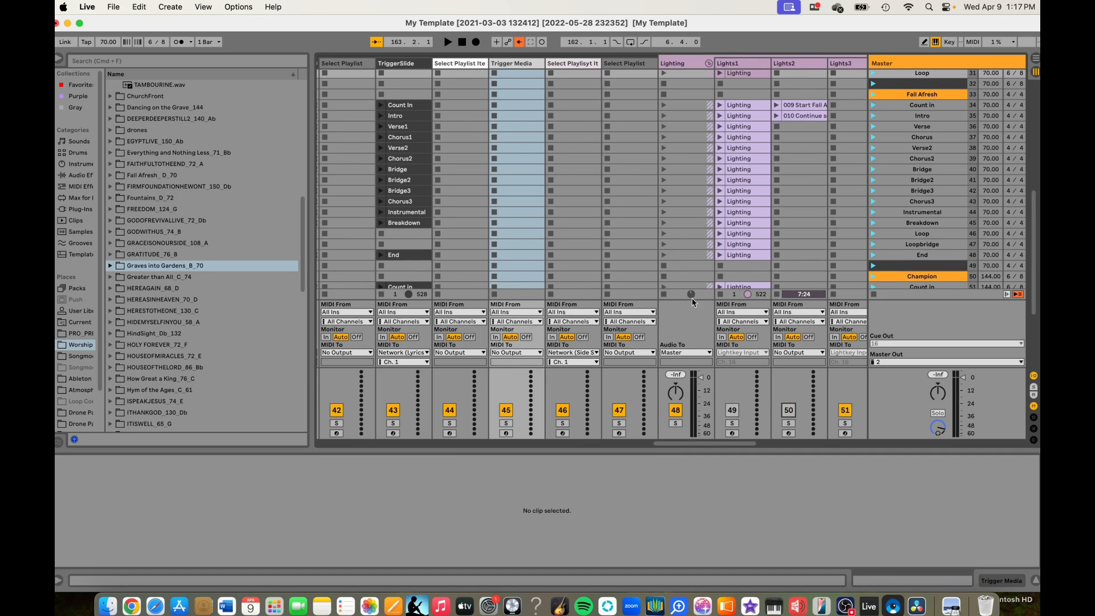
scroll(594, 197, up, 15)
scroll(594, 198, left, 3)
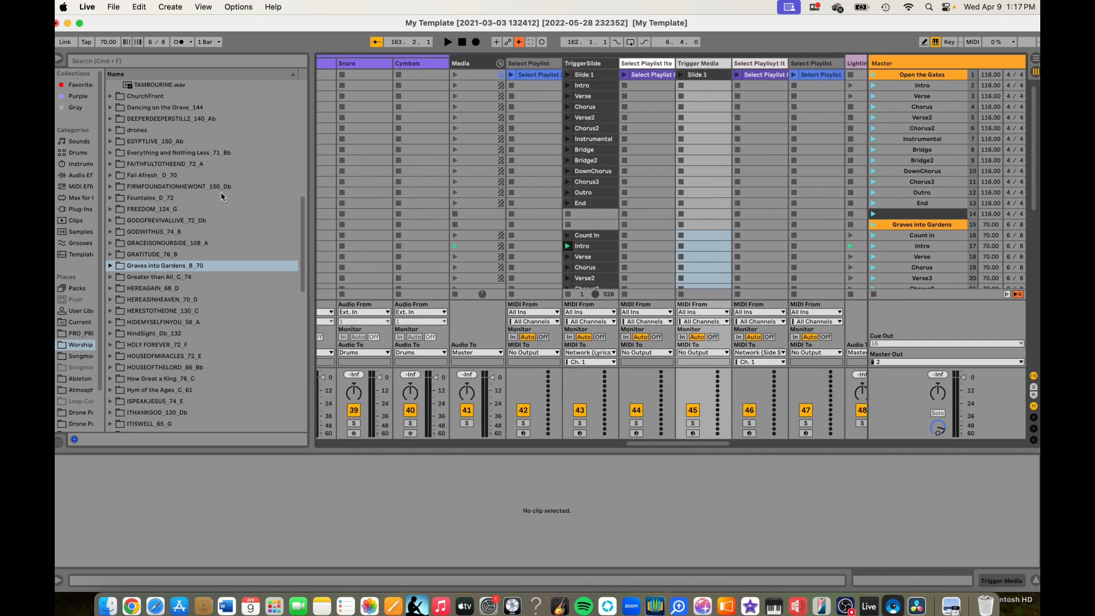
- Open PRO_PRESENTER_7.6_MIDI_CUES.als in the browser and expand its Select Playlist Item track to list the clips
click(90, 335)
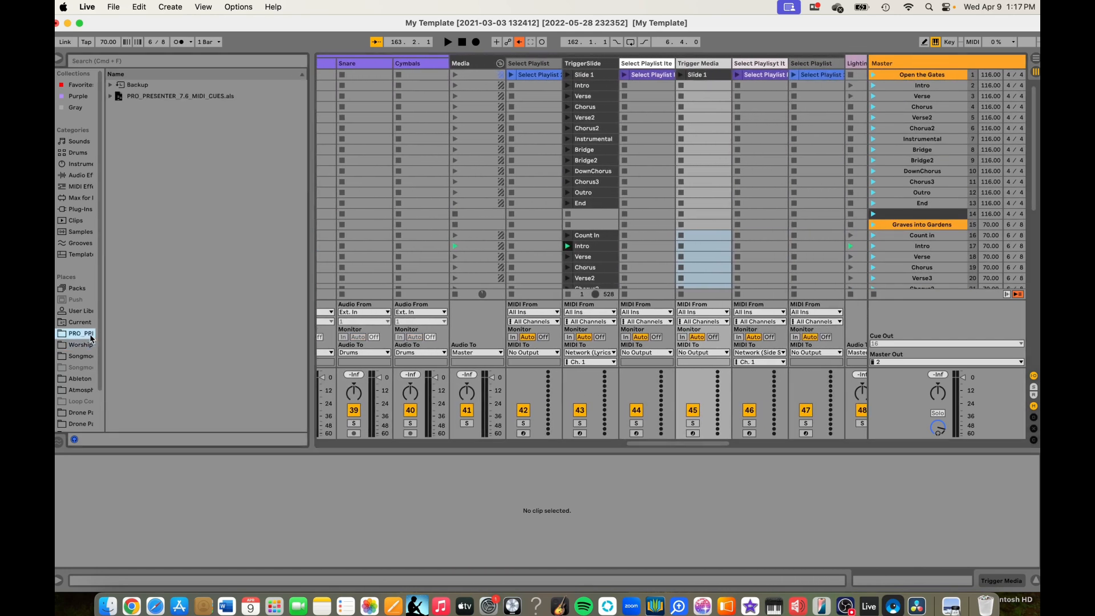
click(110, 95)
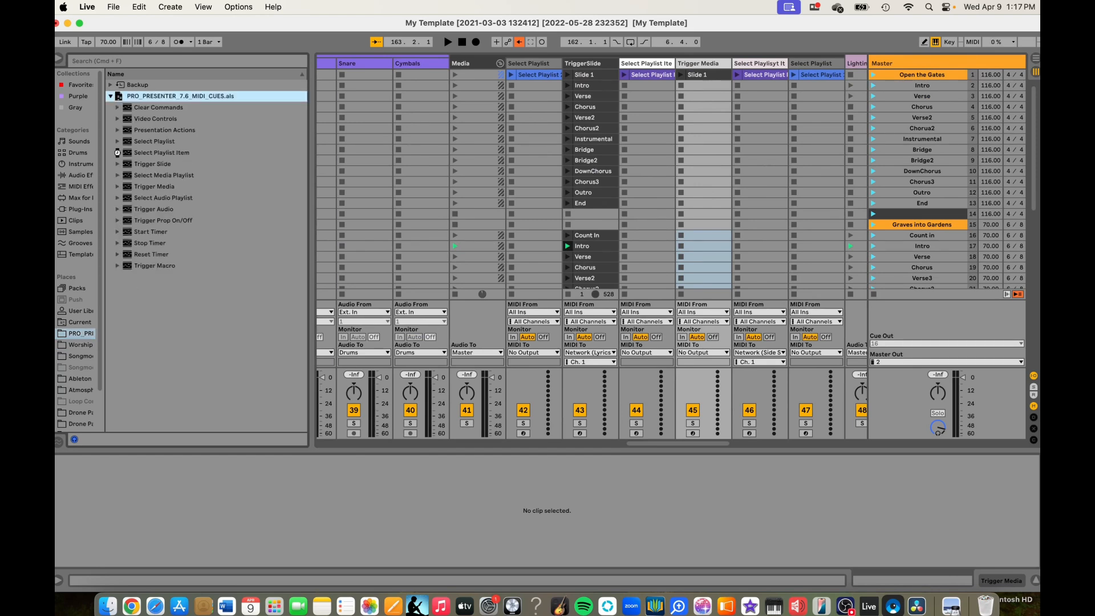
click(117, 152)
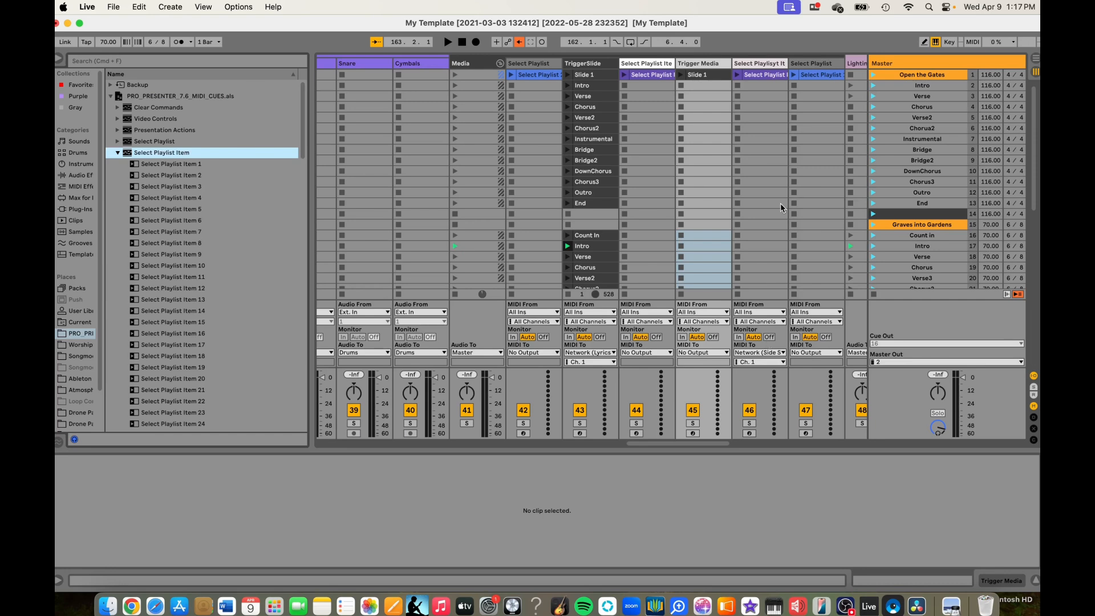
scroll(606, 162, down, 15)
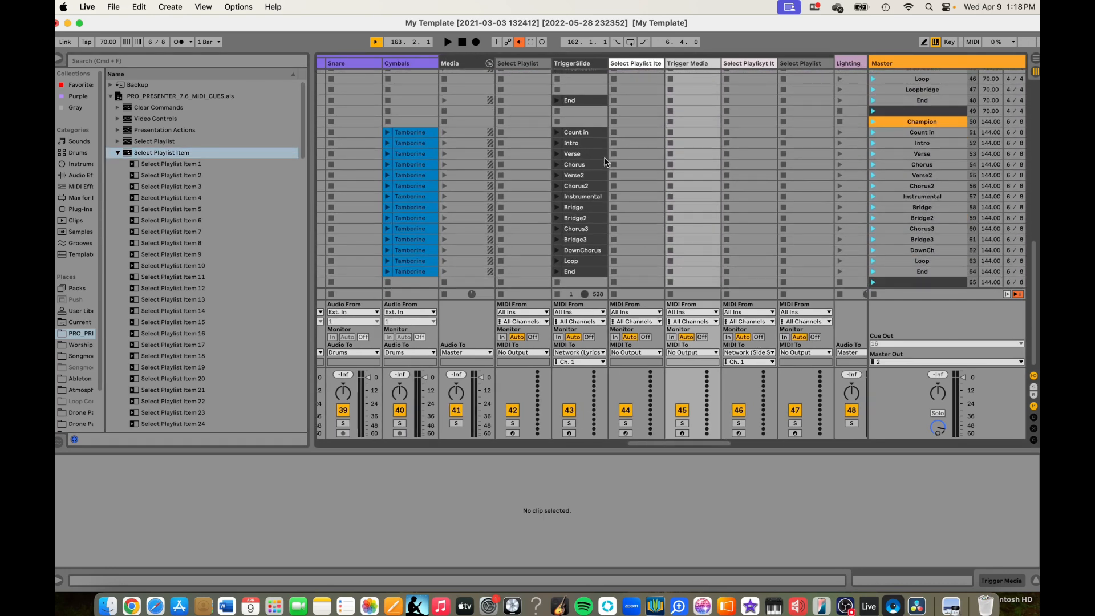
scroll(606, 162, up, 15)
scroll(606, 162, right, 3)
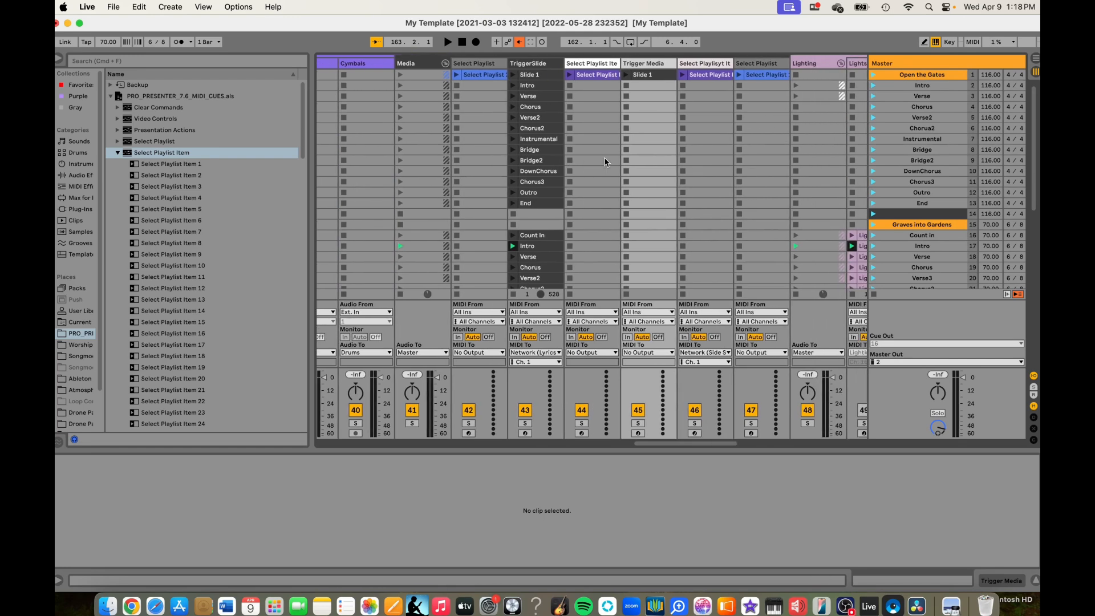
- Deactivate tracks 46 and 47, and route the MIDI output of Select Playlist track 42 and Select Playlist Item track 44 to Network (Lyrics)
click(691, 409)
click(752, 410)
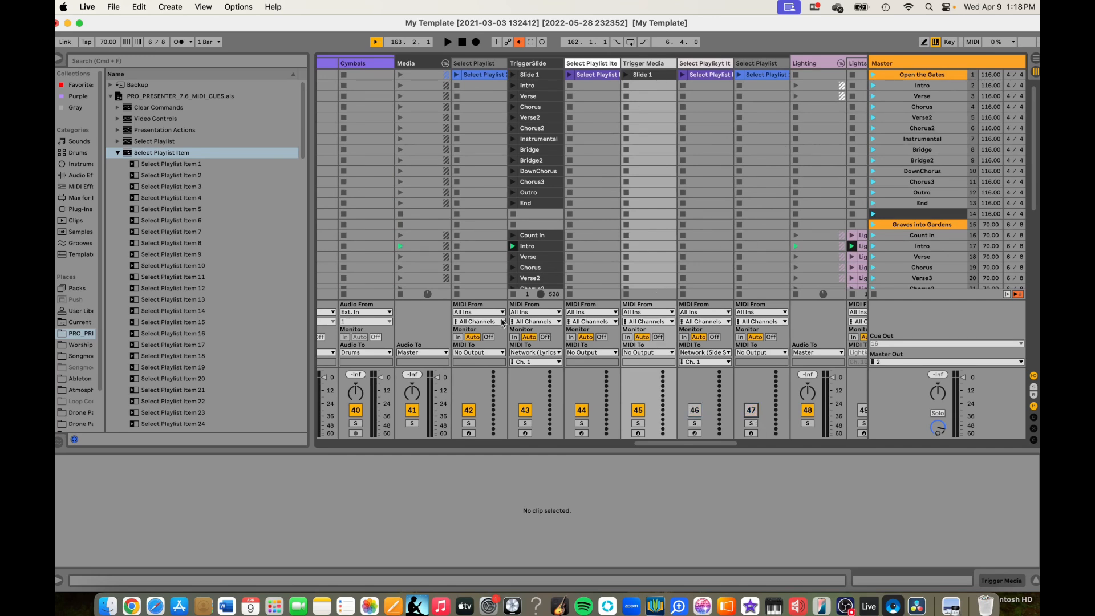
click(491, 354)
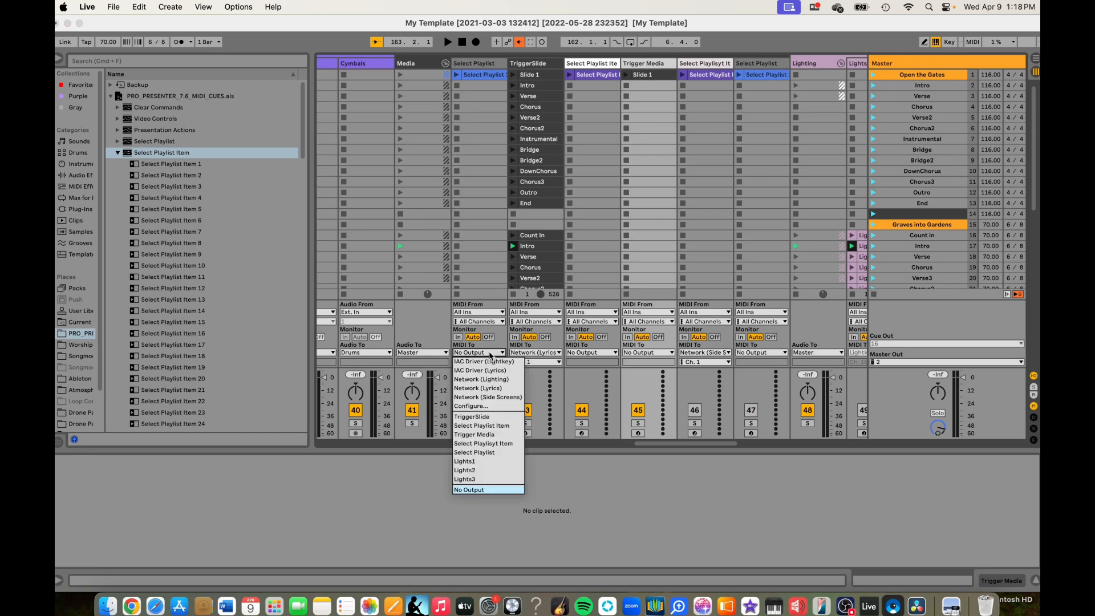
click(489, 389)
click(582, 352)
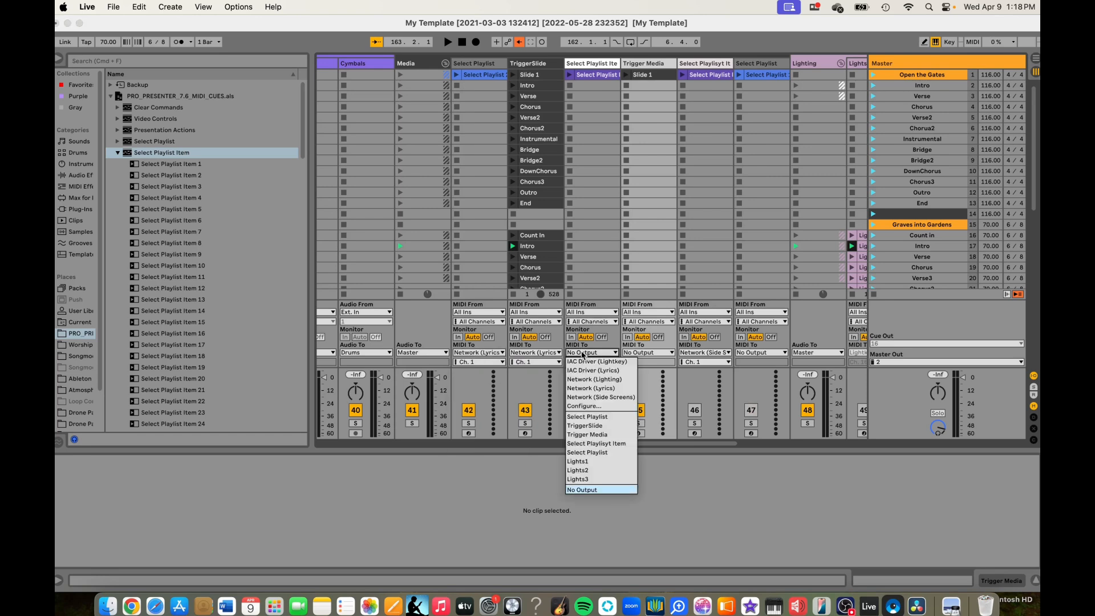
click(592, 388)
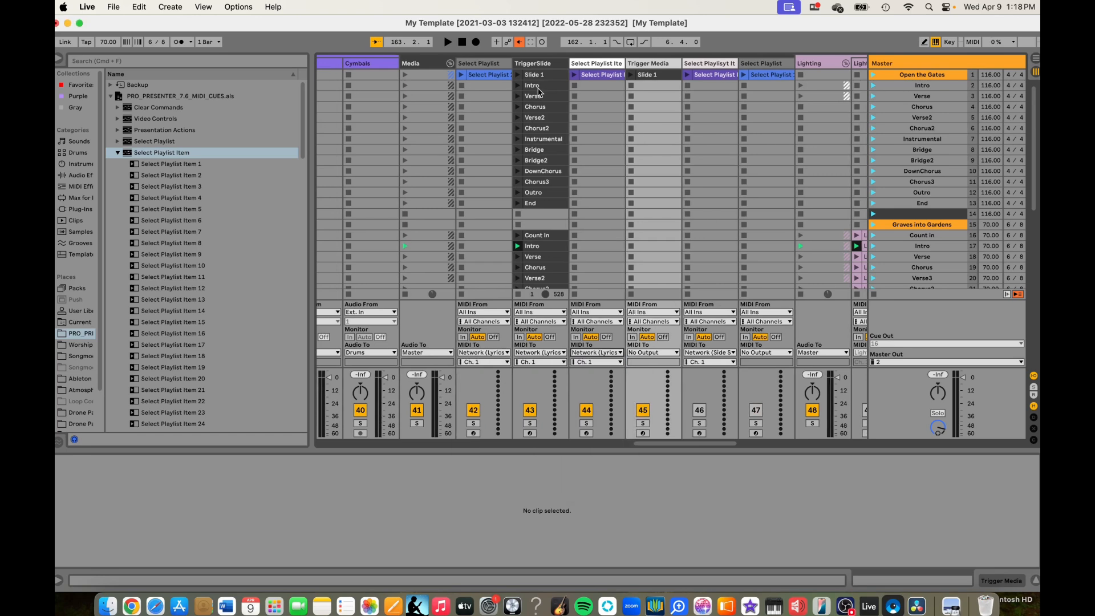
click(481, 75)
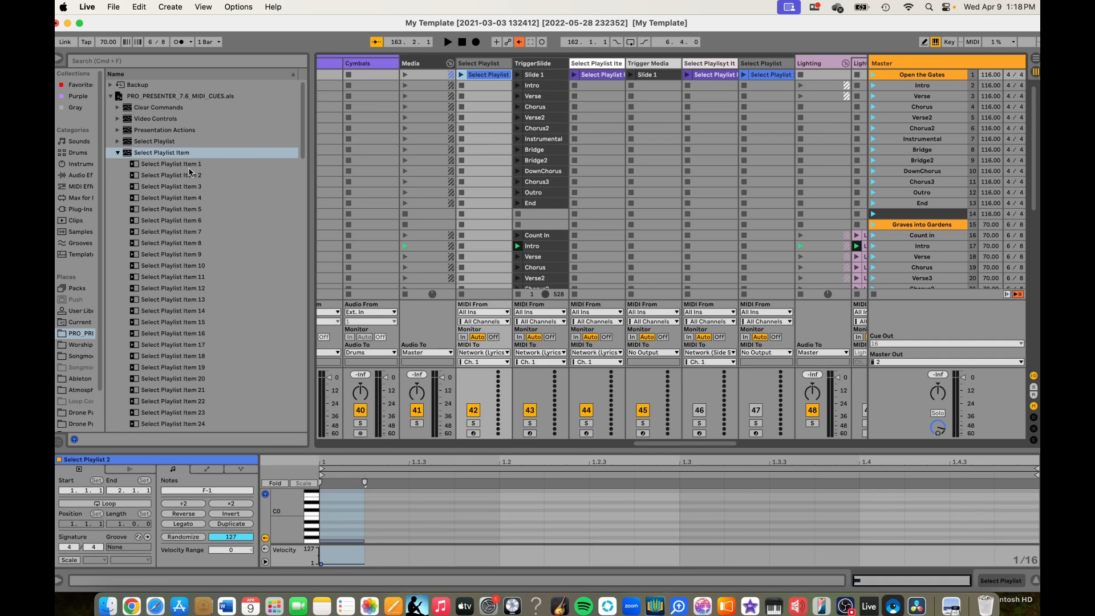
- Place Select Playlist Item 1 to 4 in track 44 at the start of Open the Gates, Graves into Gardens, Fall Afresh and Champion
drag(187, 167, 609, 86)
scroll(609, 146, down, 10)
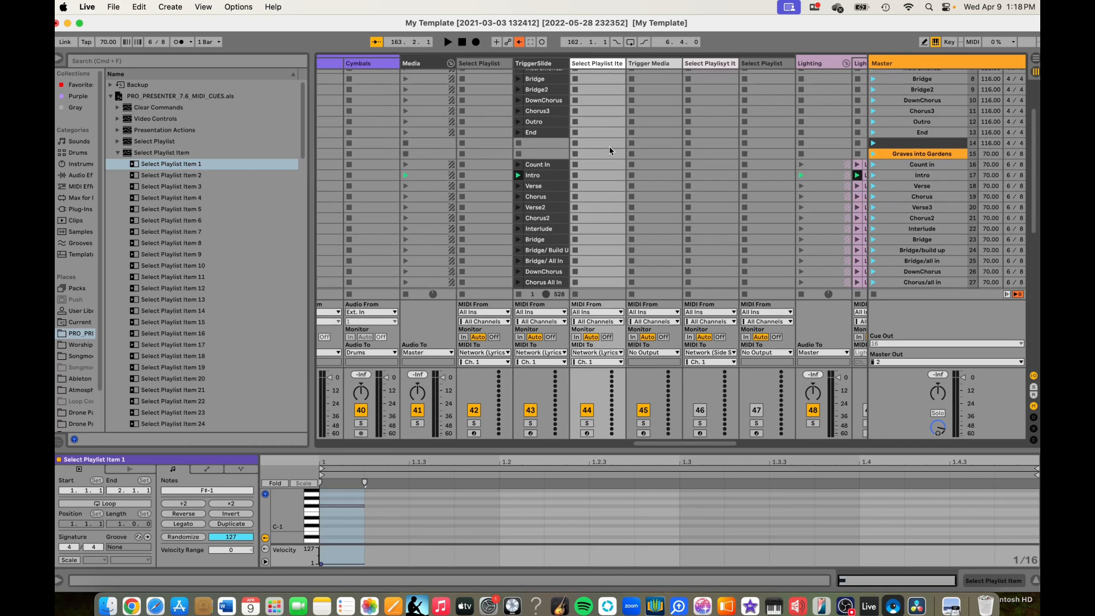
drag(189, 176, 597, 90)
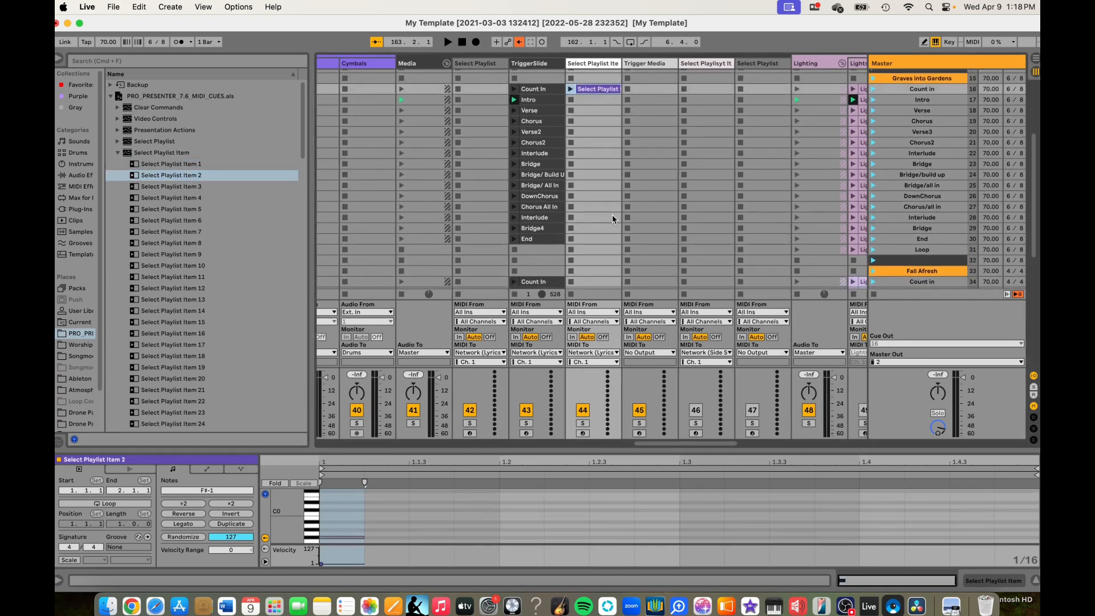
scroll(611, 214, down, 12)
drag(183, 187, 601, 95)
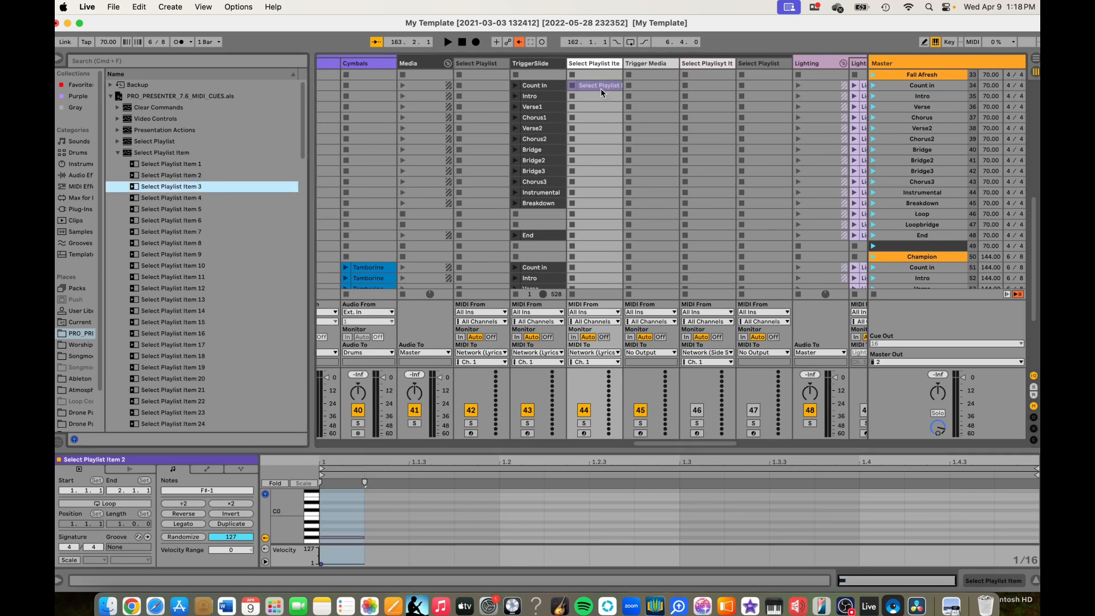
scroll(476, 214, down, 9)
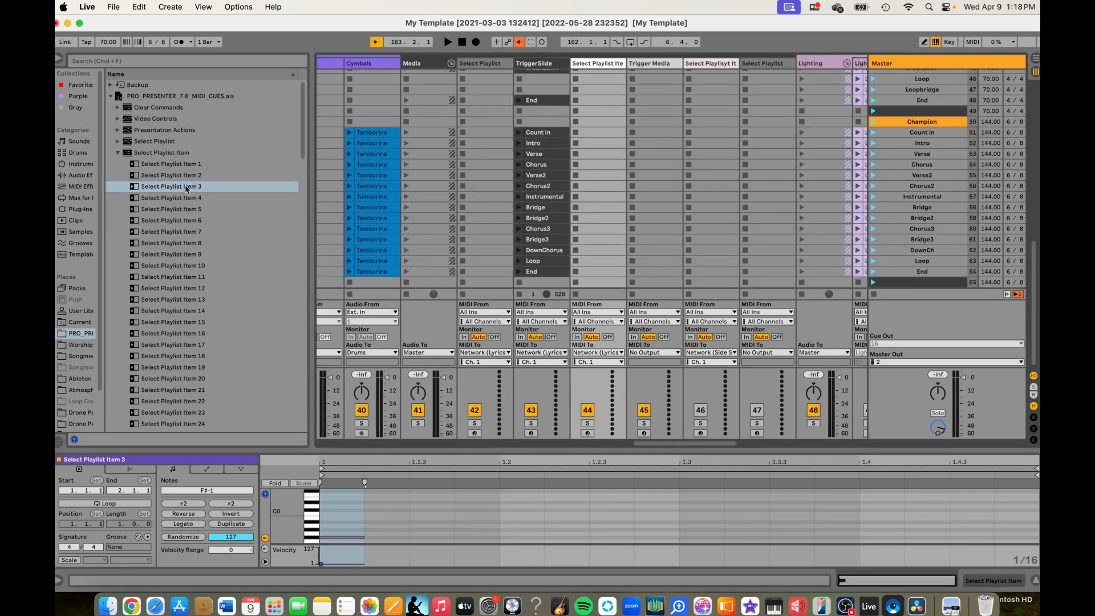
drag(168, 199, 586, 132)
- Look over the whole set, checking the clips of the songs across all audio and MIDI tracks
scroll(586, 131, left, 15)
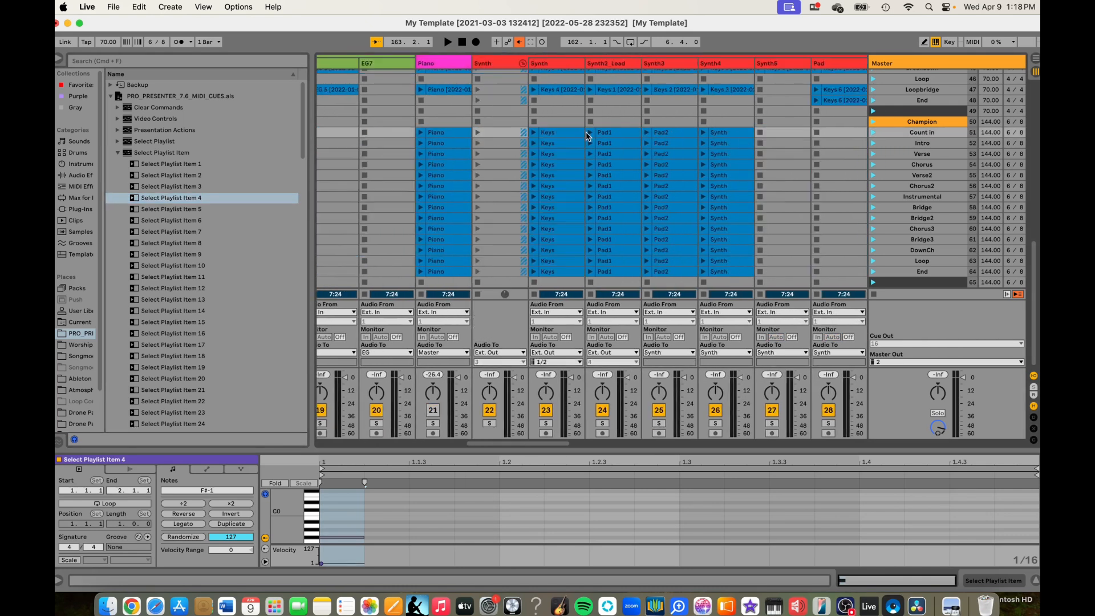
scroll(586, 132, up, 10)
scroll(587, 133, left, 2)
scroll(586, 133, up, 5)
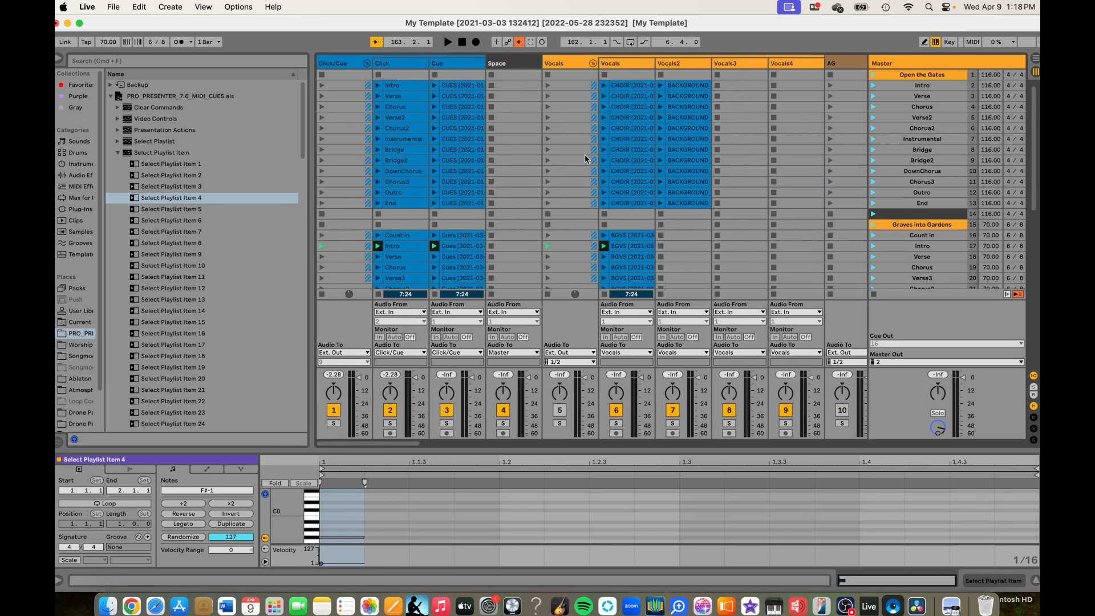
scroll(711, 190, right, 15)
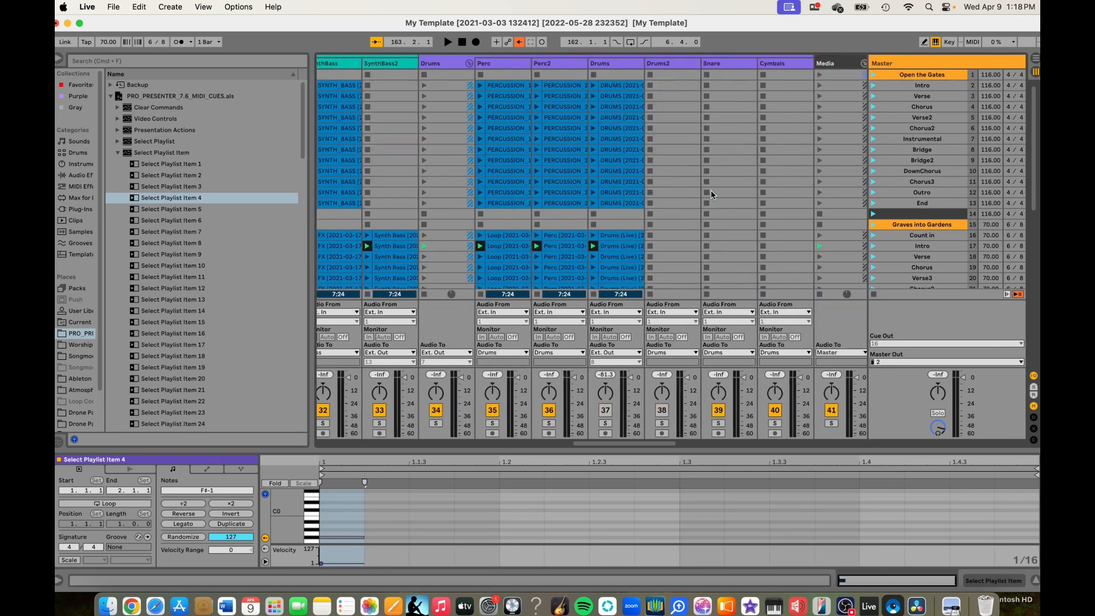
scroll(711, 190, down, 20)
scroll(710, 190, right, 8)
scroll(711, 190, up, 20)
scroll(711, 190, left, 15)
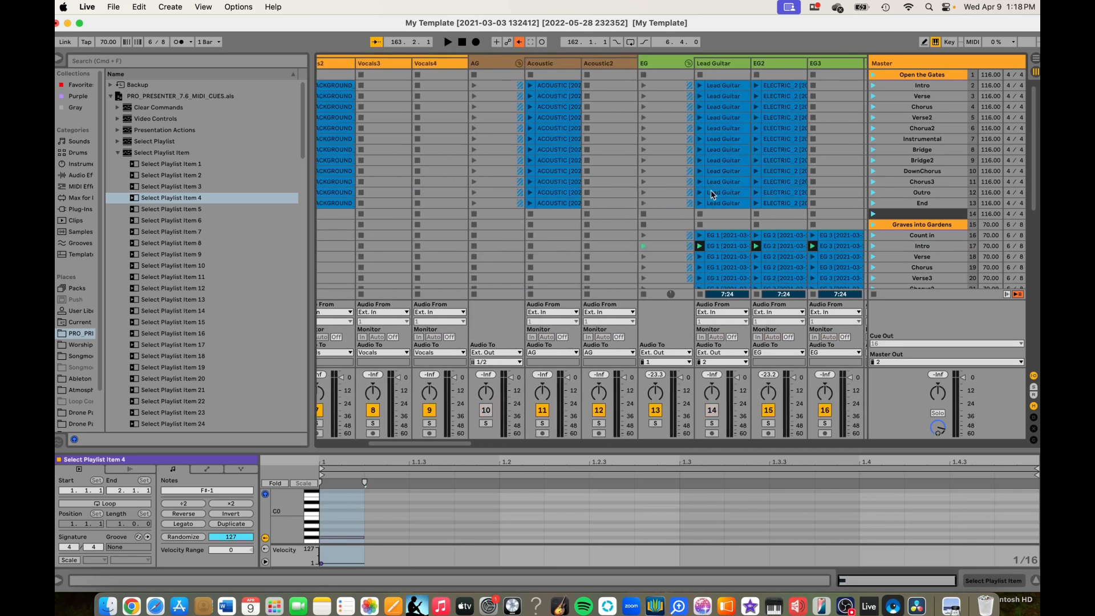
scroll(711, 190, left, 4)
- Save the Live Set under the new name Sun_Apr13th in the Setlist folder
click(113, 7)
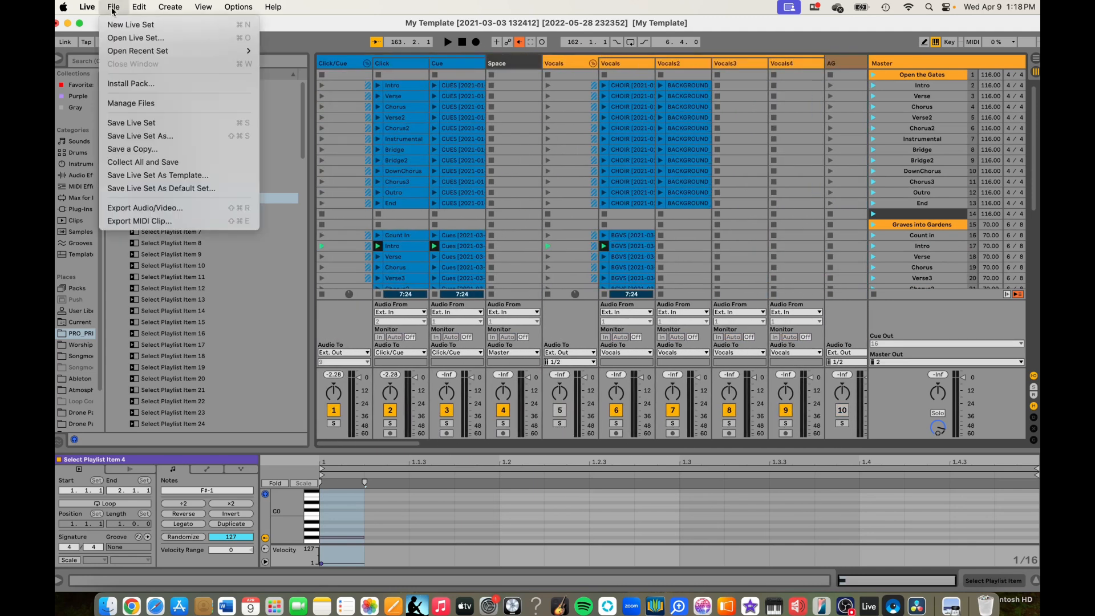
click(164, 140)
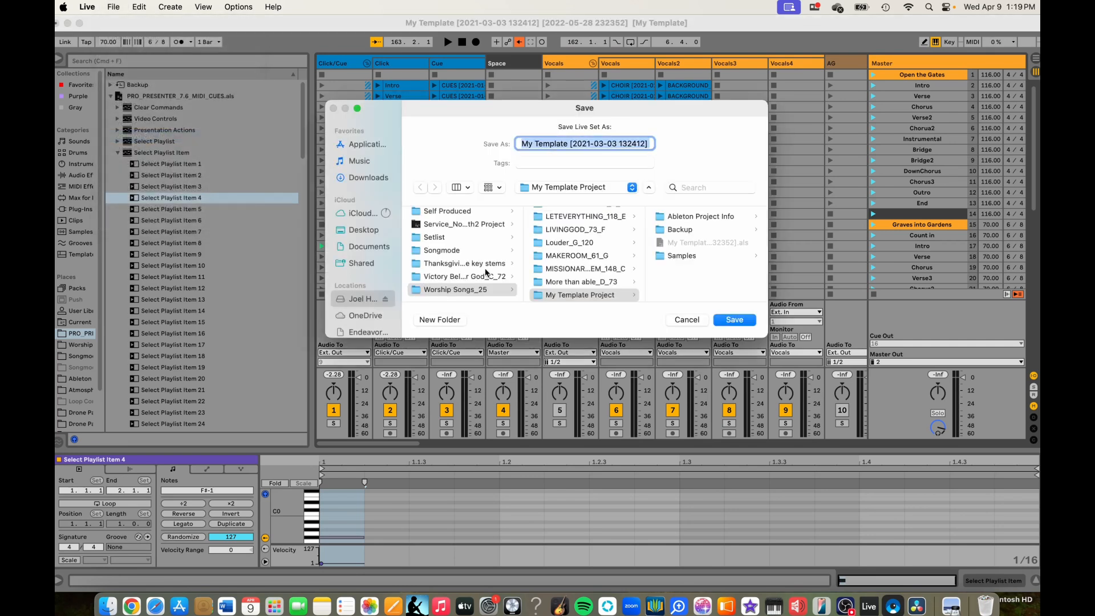
click(448, 237)
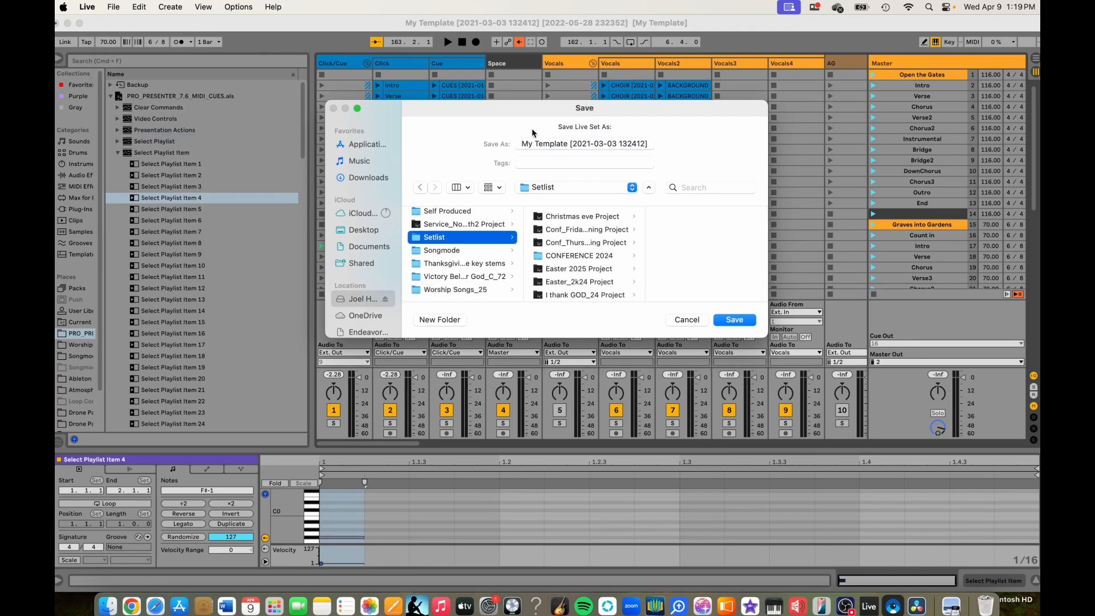
drag(522, 143, 731, 149)
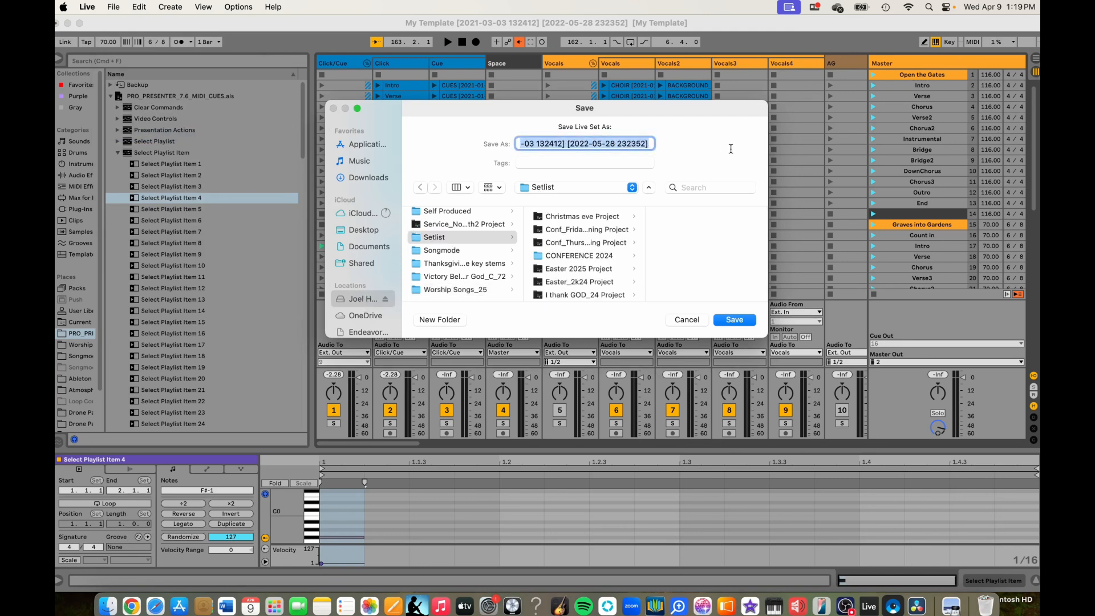
text(Sun)
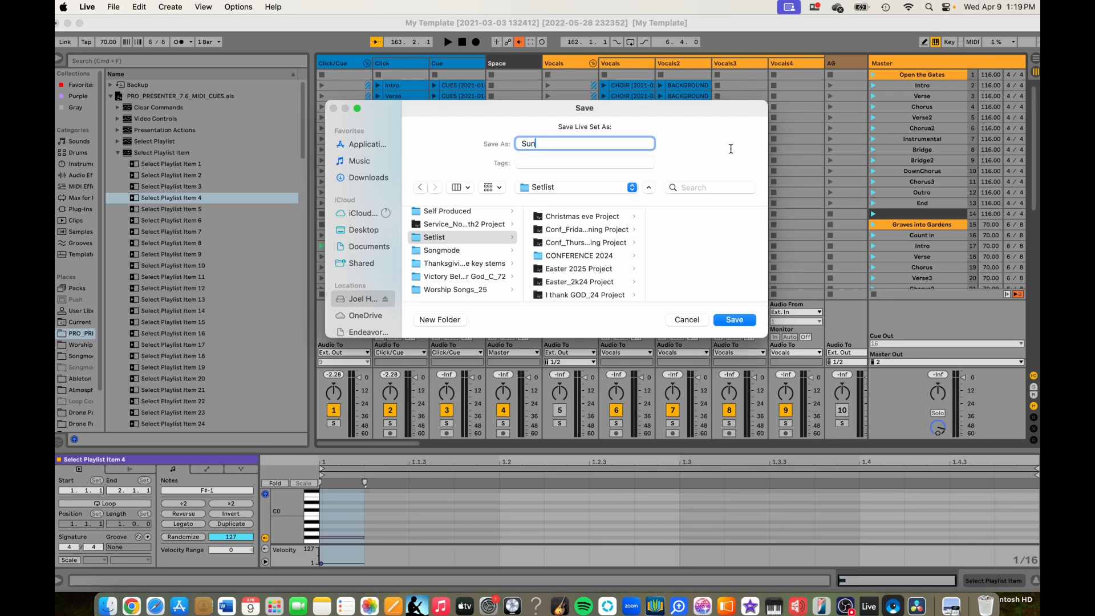
text(_Apr13th)
click(735, 320)
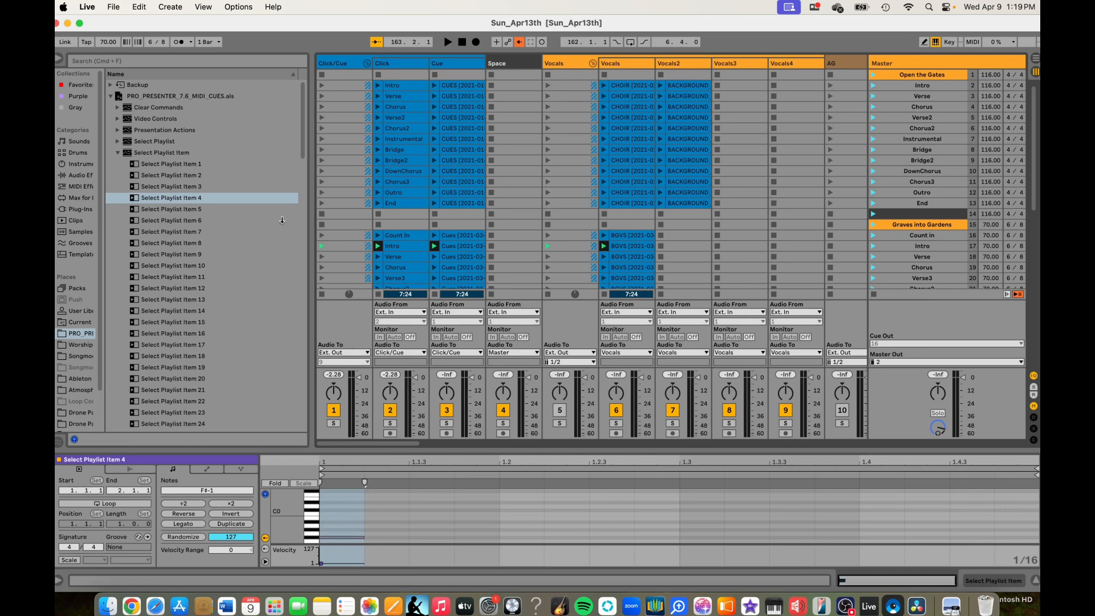
- Save the Live Set again as Sun_Apr13th in the Documents folder
click(117, 7)
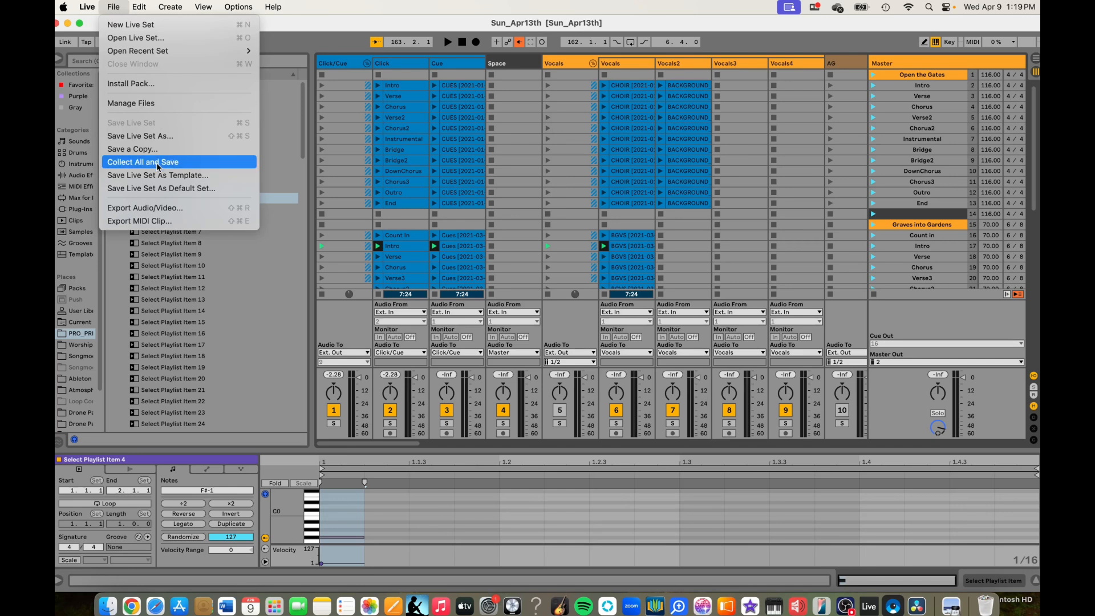
click(156, 140)
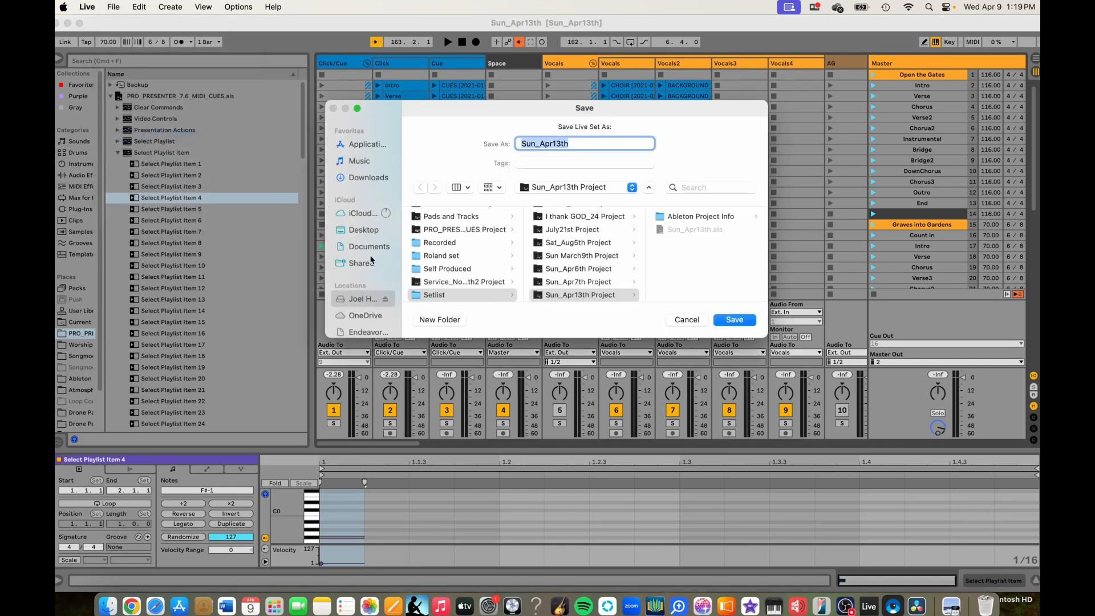
click(369, 247)
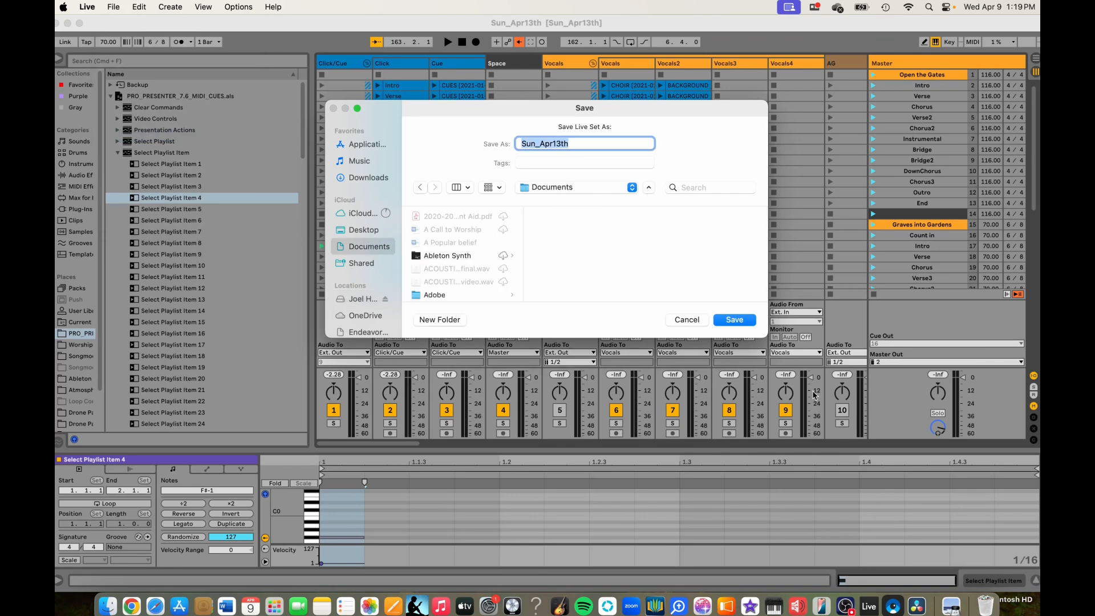
click(741, 321)
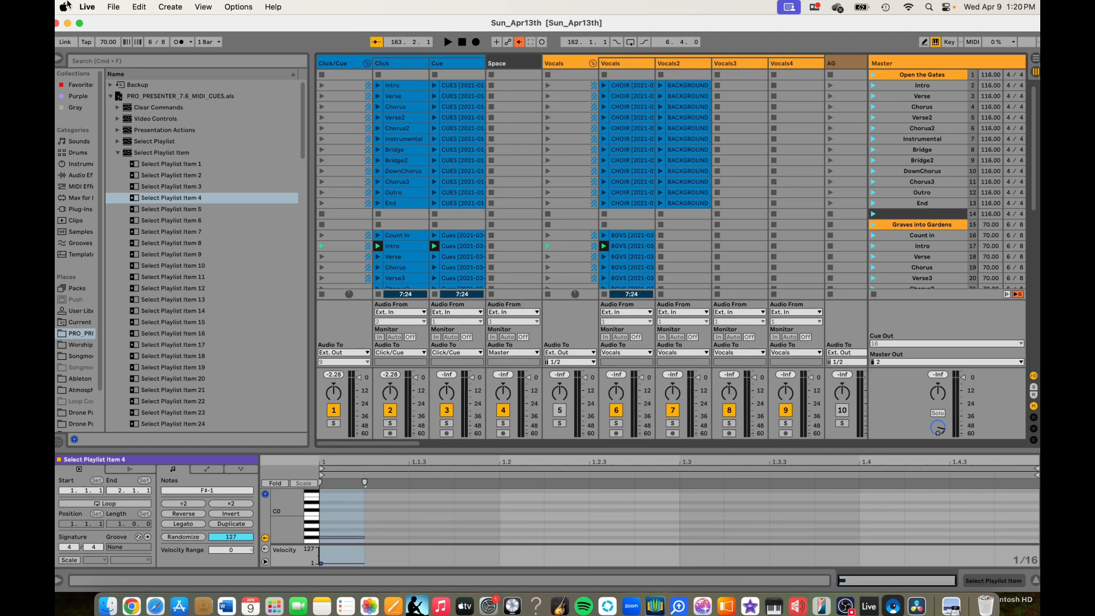
- Collect all used media from elsewhere, other Projects, the User Library and Factory Packs into the project and save the set
click(107, 8)
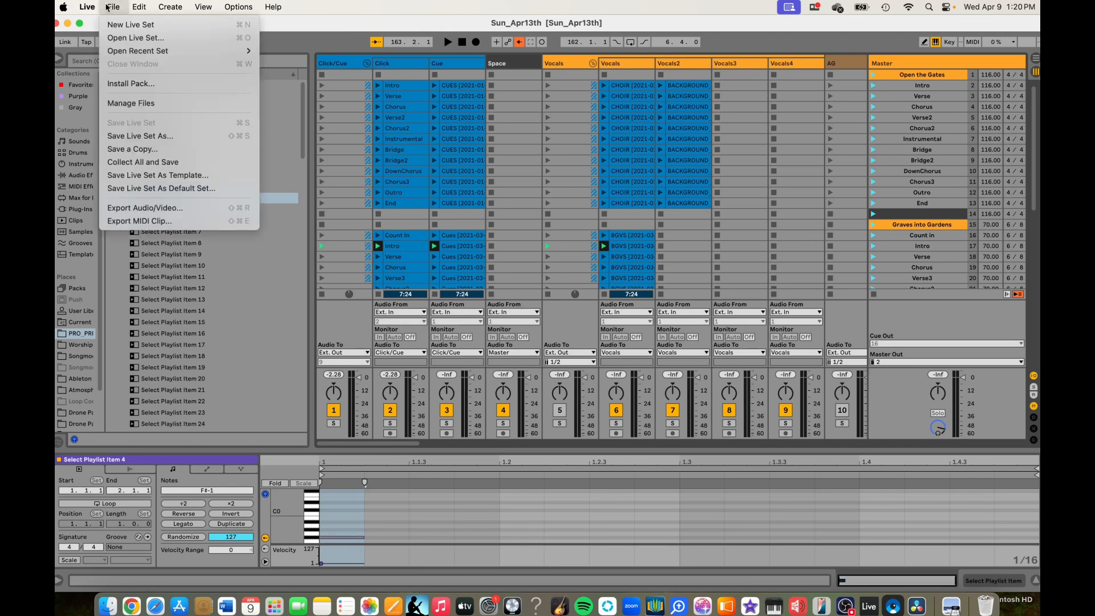
click(162, 161)
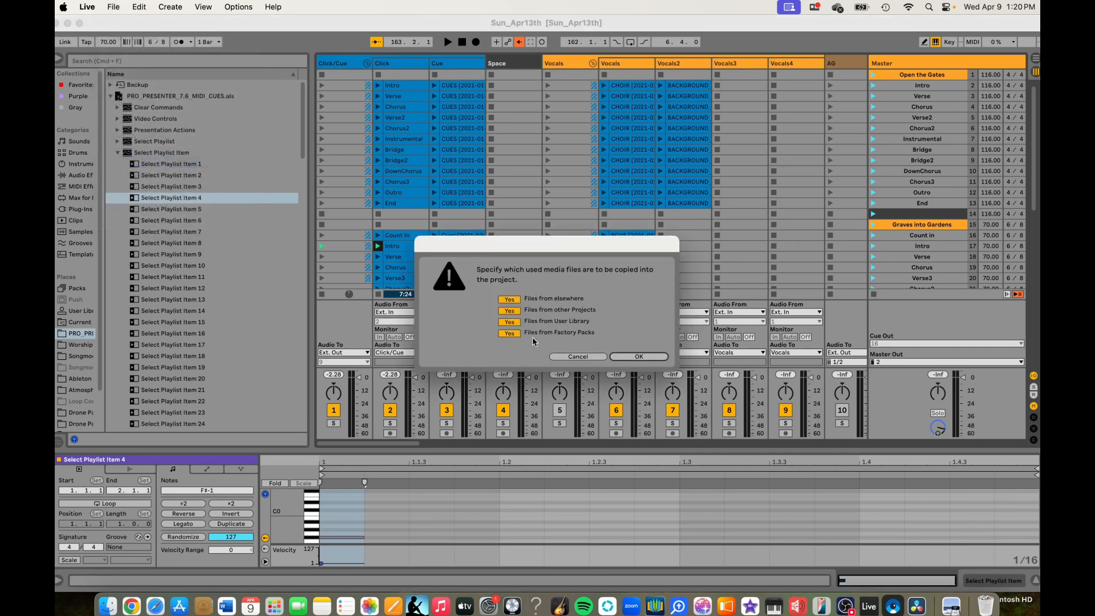
click(640, 357)
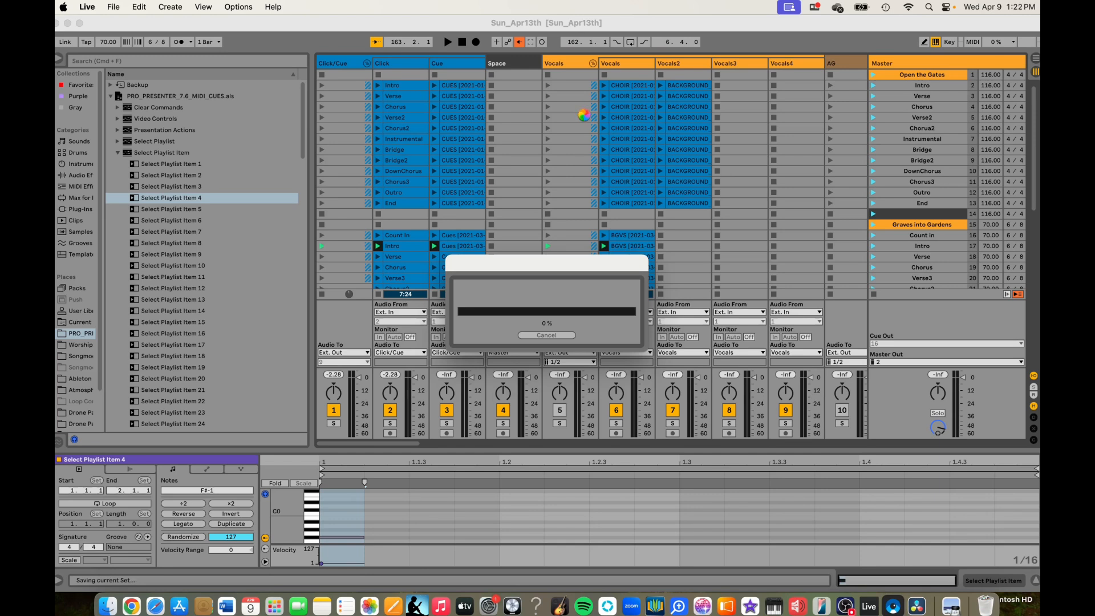
click(849, 609)
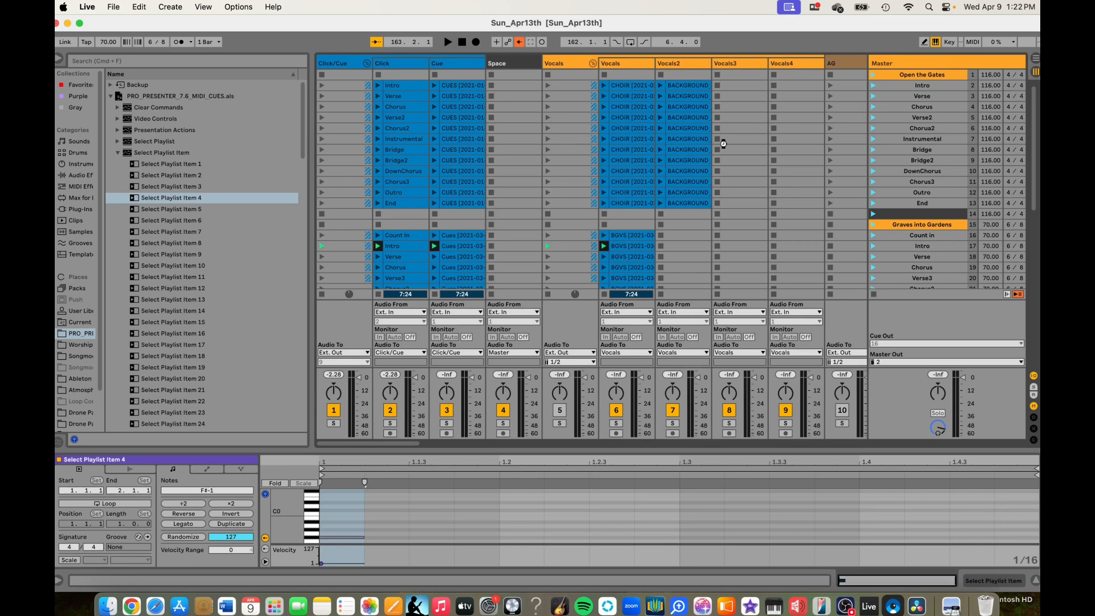
key(super+z)
scroll(724, 142, left, 3)
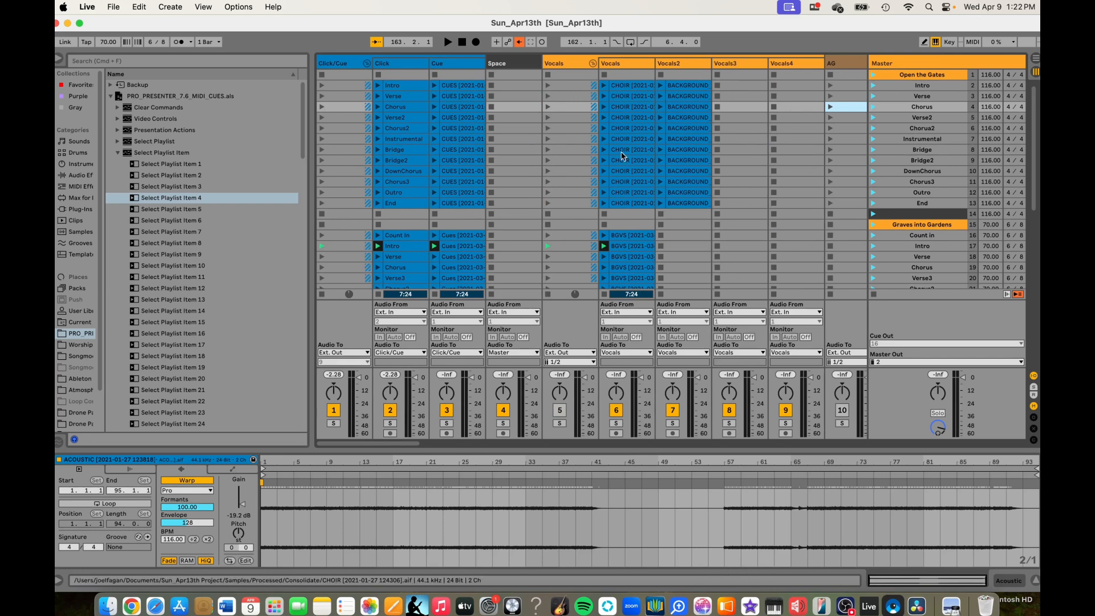
scroll(606, 171, down, 10)
scroll(606, 171, up, 10)
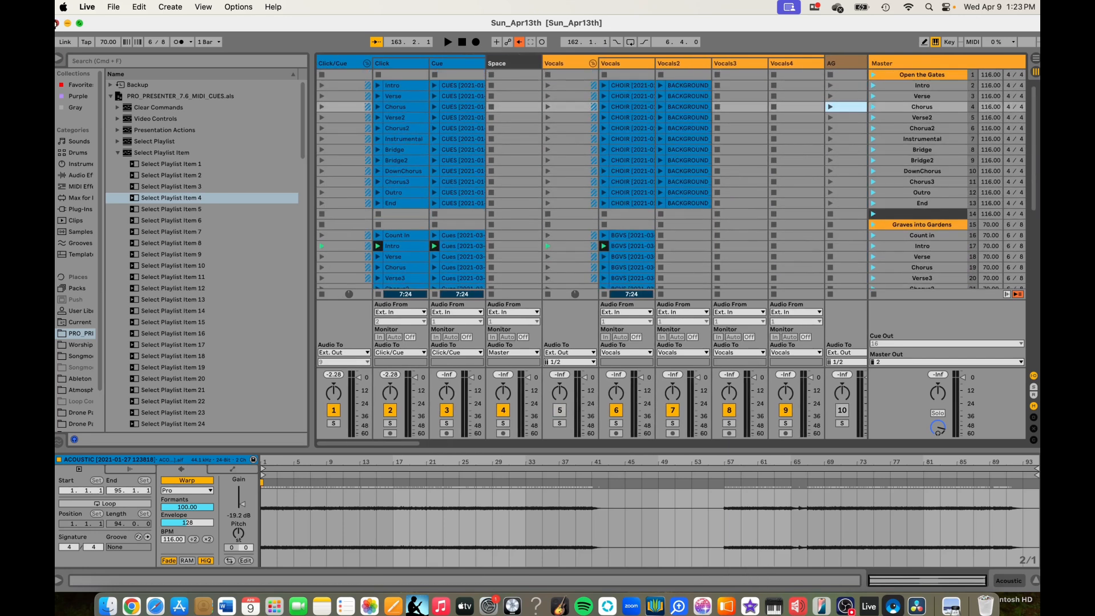
- Close the Live Set and eject the external 4TB hard drive from the desktop
click(57, 22)
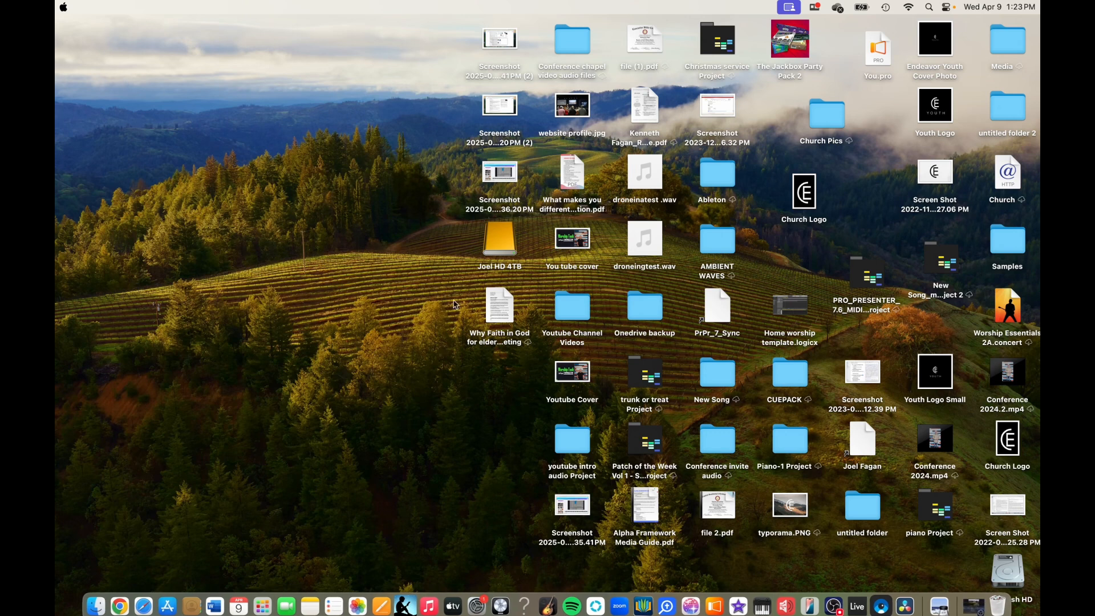
right_click(499, 247)
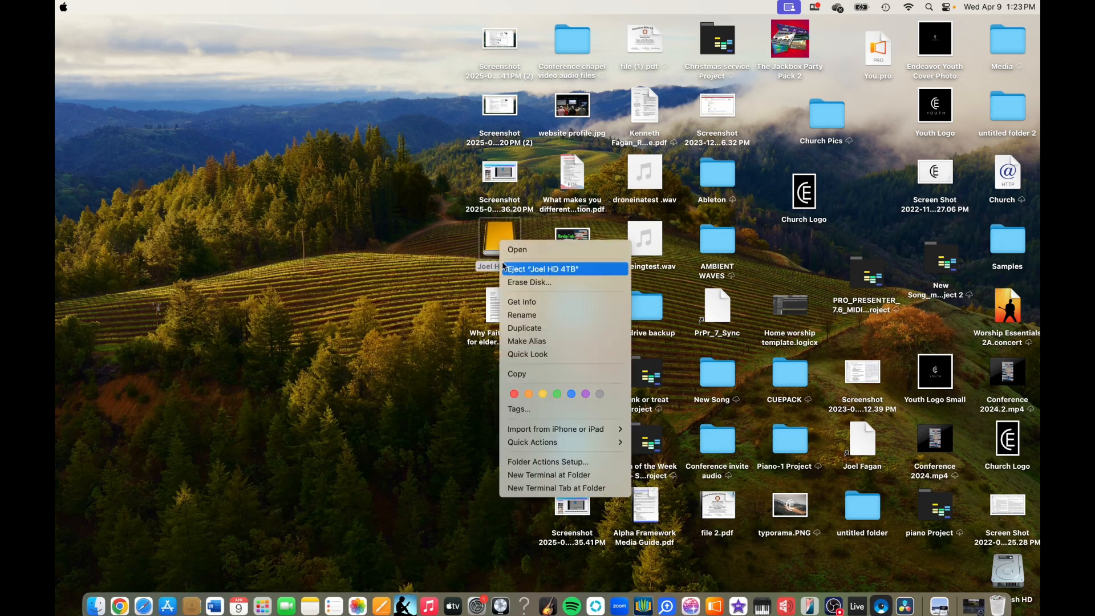
click(527, 271)
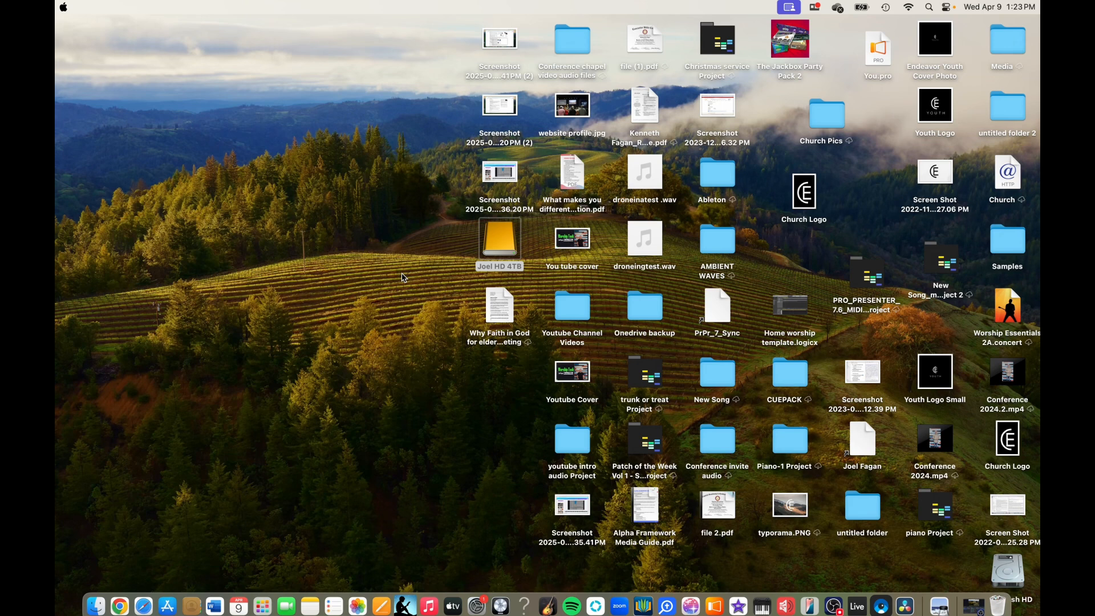
click(510, 254)
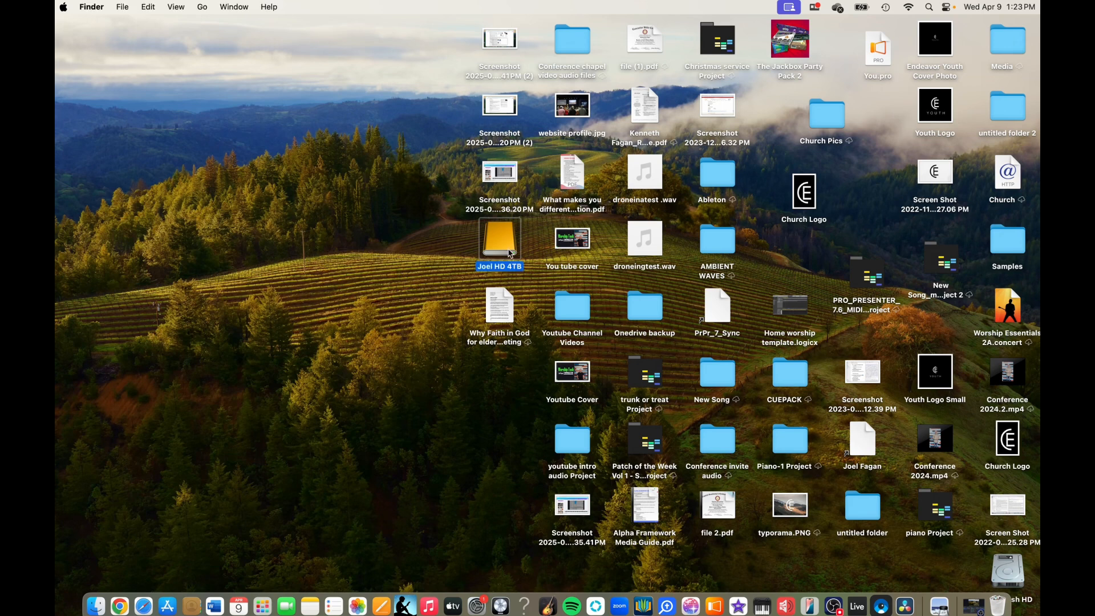
click(367, 198)
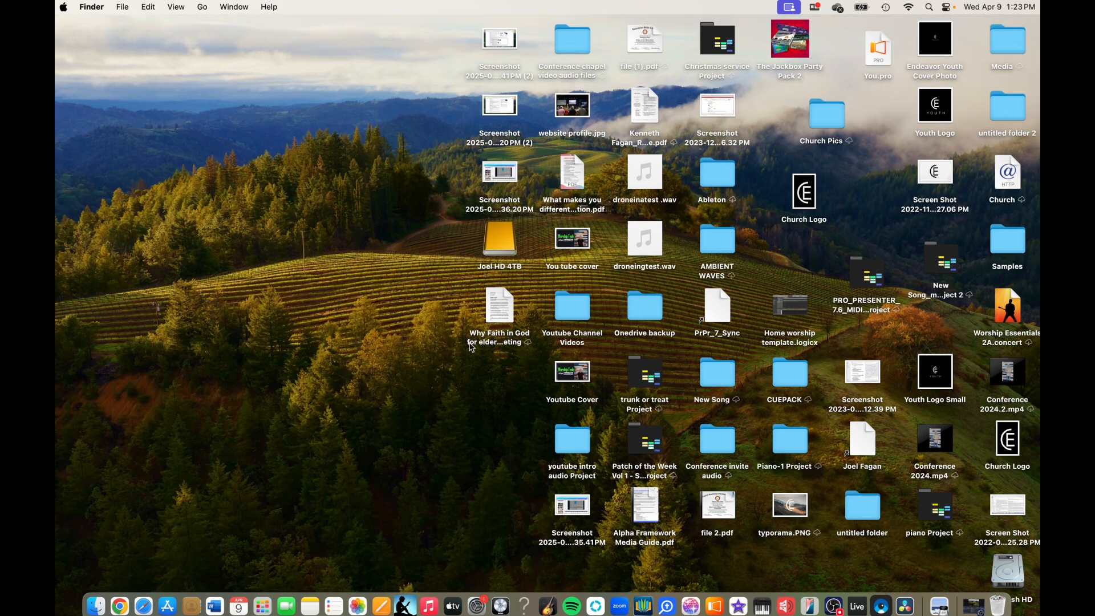
- Open Sun_Apr13th.als from the Sun_Apr13th Project folder in Documents using Finder
click(96, 606)
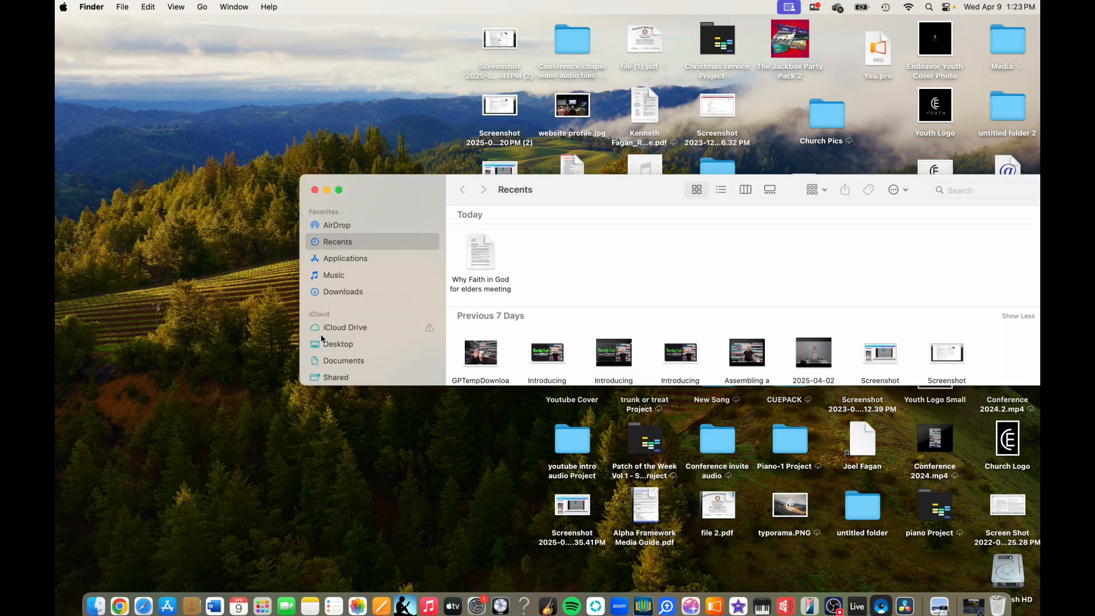
click(344, 361)
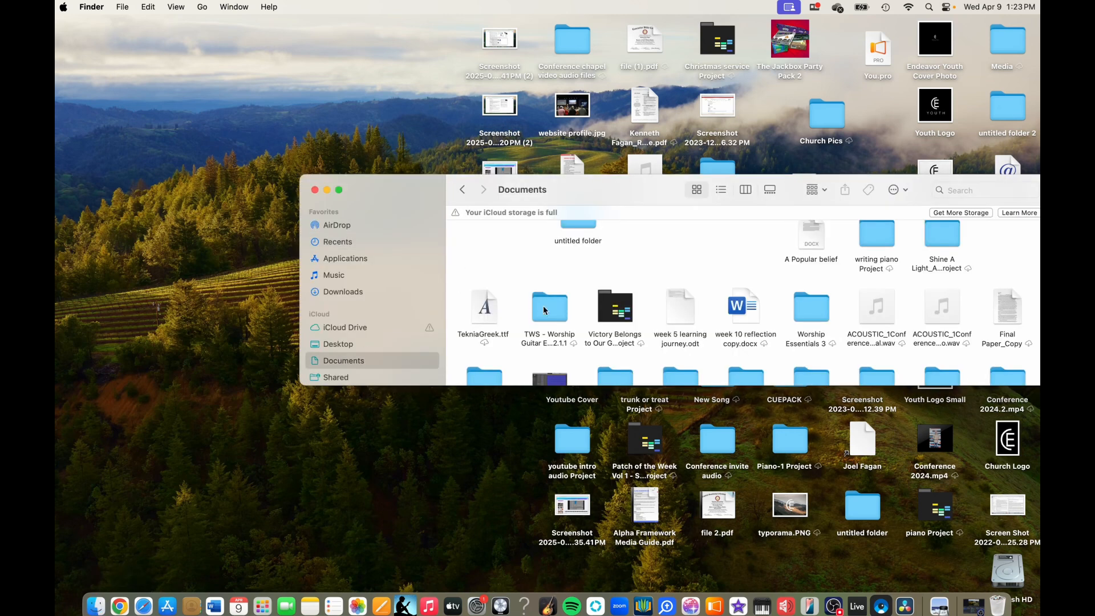
scroll(547, 311, down, 10)
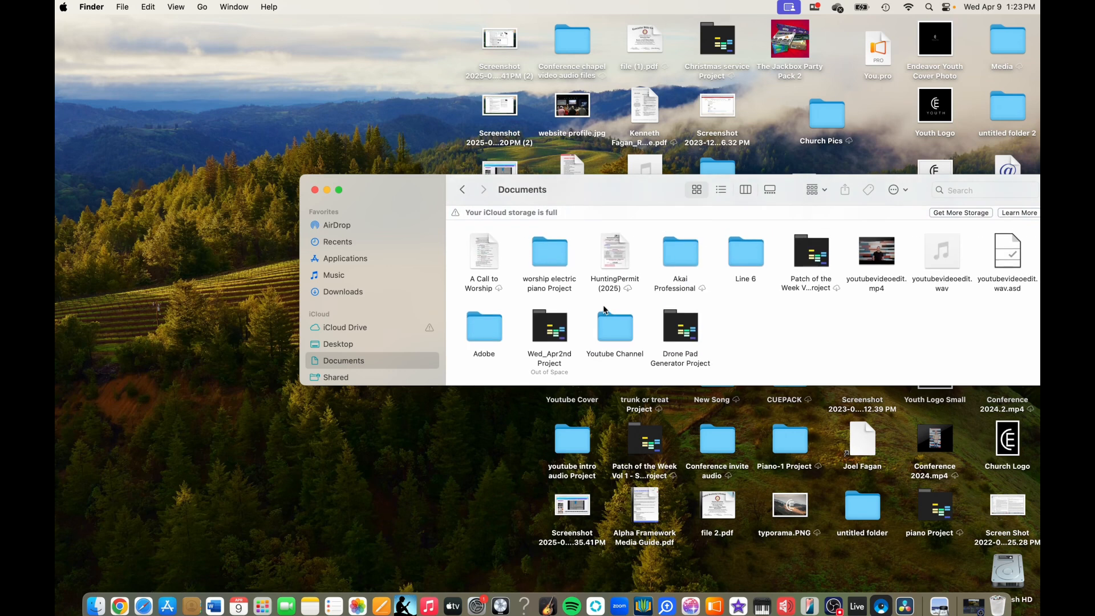
scroll(676, 345, up, 5)
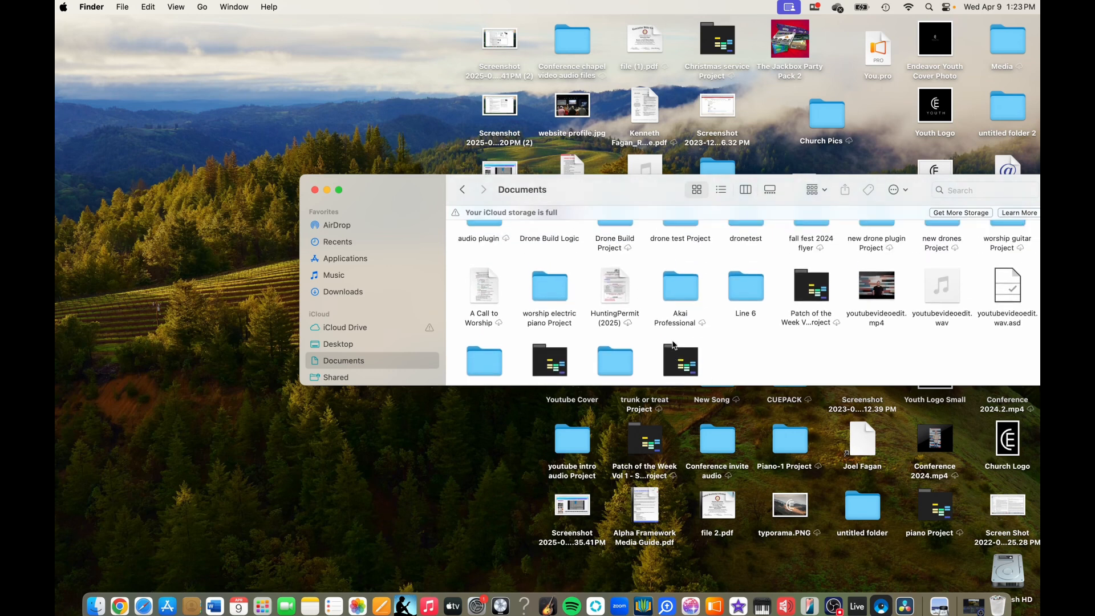
scroll(658, 247, up, 5)
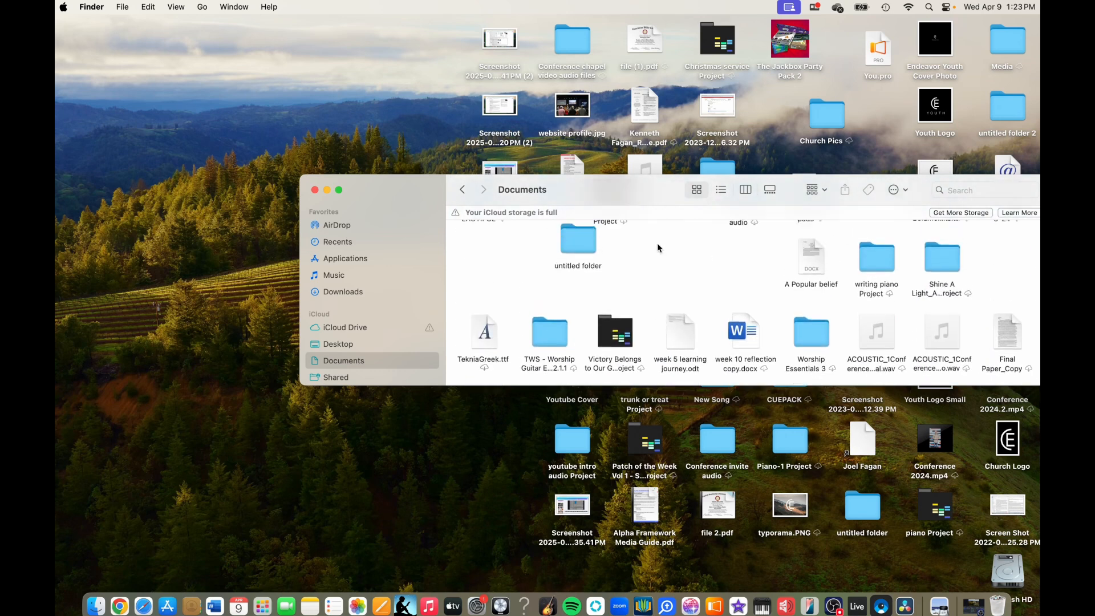
scroll(659, 247, up, 5)
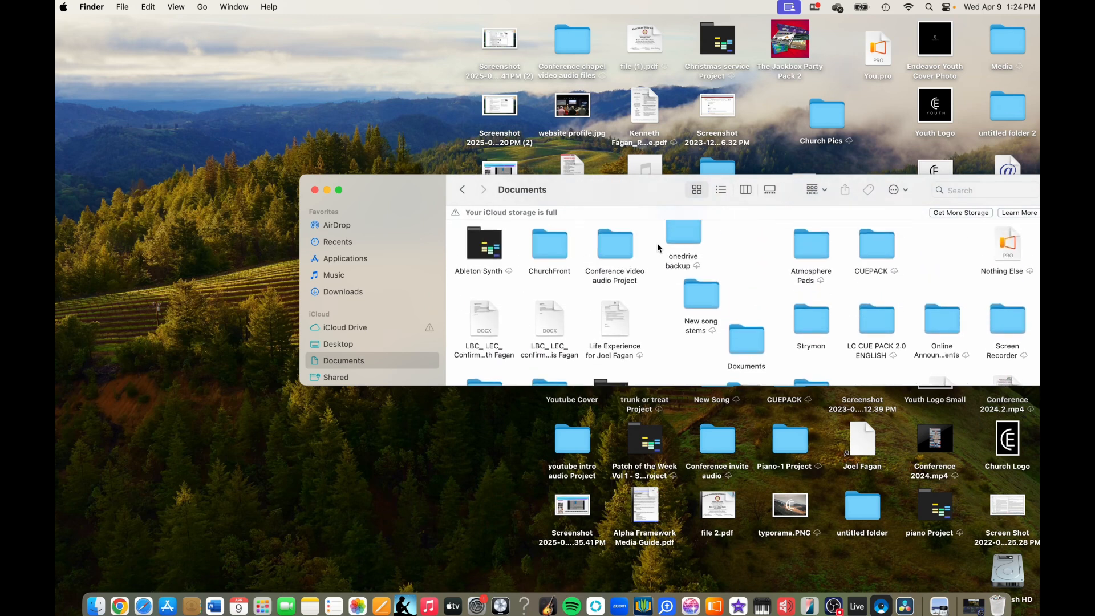
scroll(659, 247, up, 3)
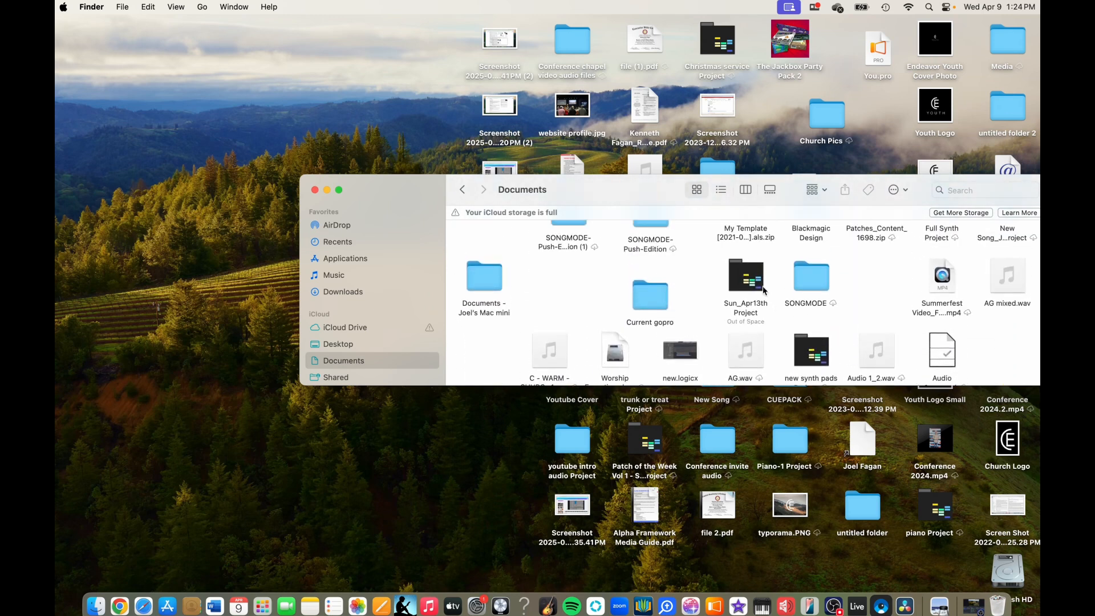
double_click(747, 281)
double_click(679, 246)
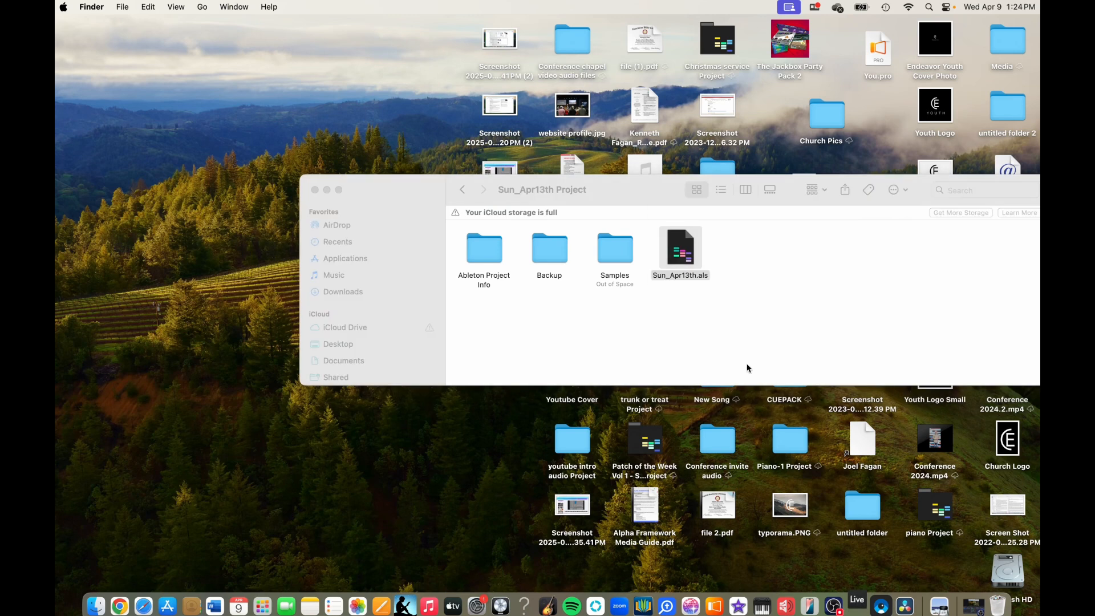
drag(604, 199, 449, 198)
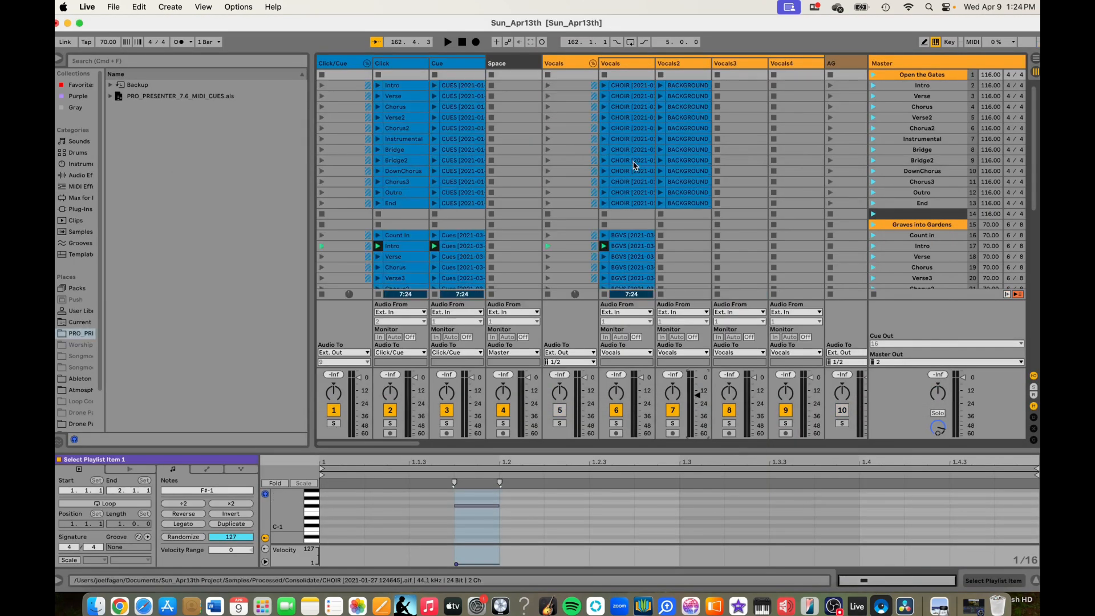
- Look over the reopened set from the Click/Cue group through the TalkBack track, checking the audio, MIDI and lighting clips of all songs
scroll(635, 165, right, 15)
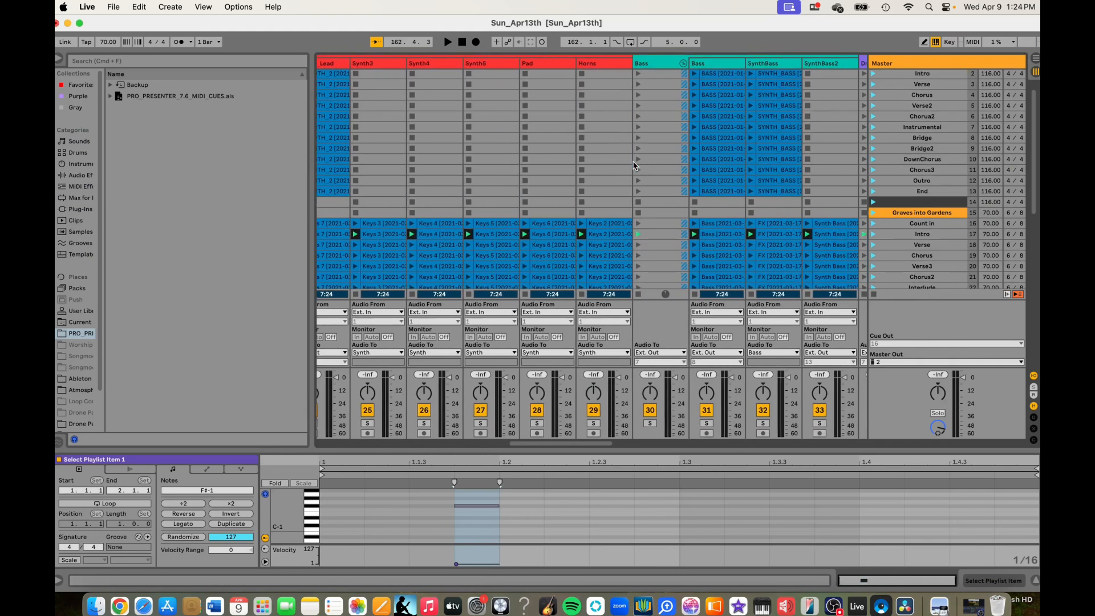
scroll(633, 165, down, 15)
scroll(633, 165, left, 5)
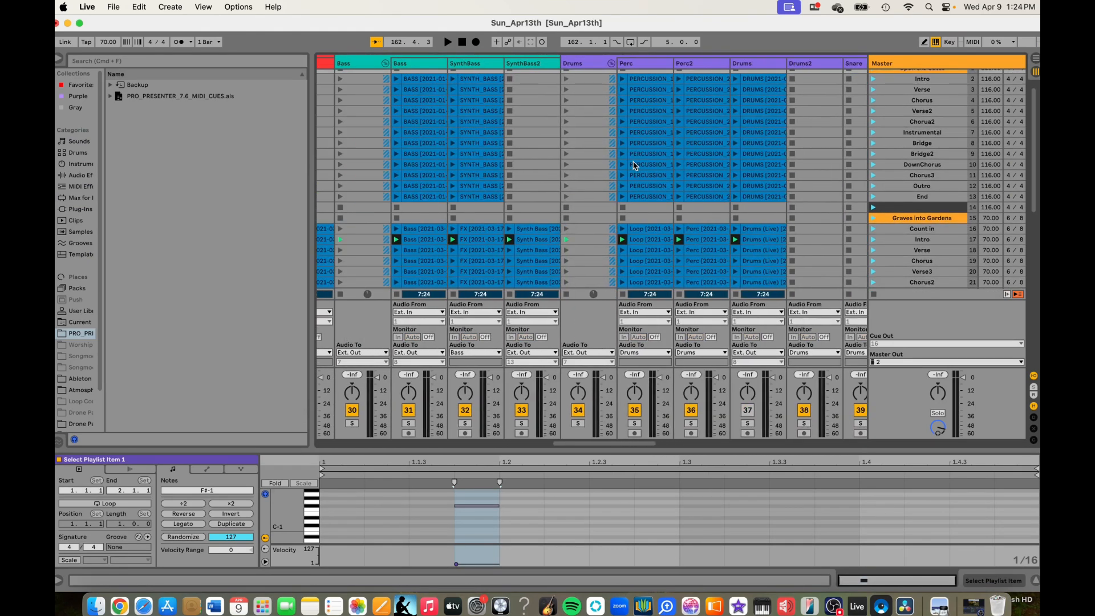
scroll(633, 166, left, 10)
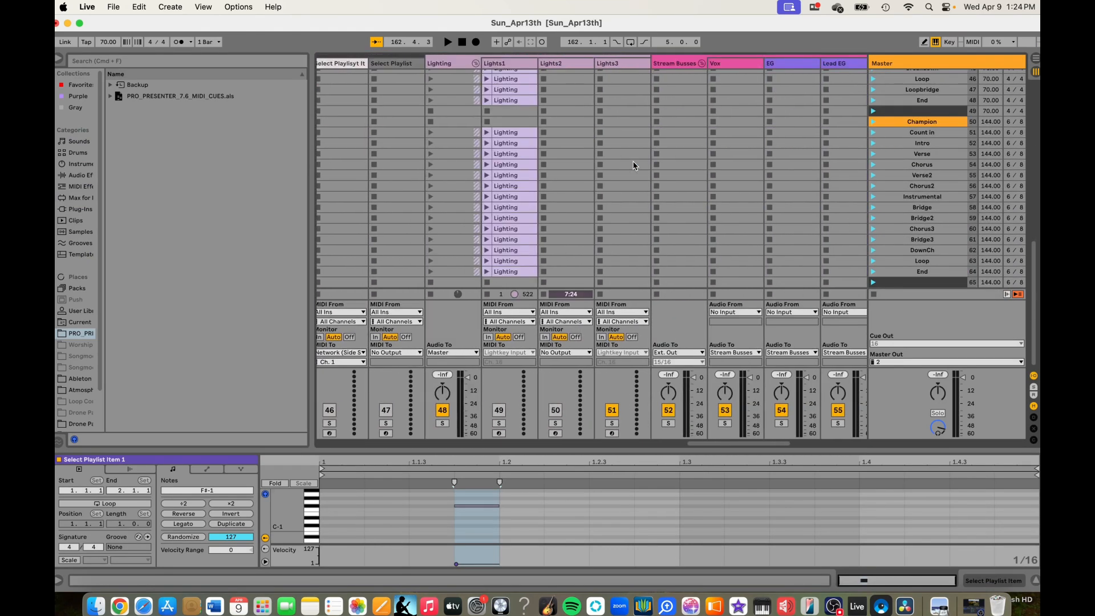
scroll(633, 166, left, 20)
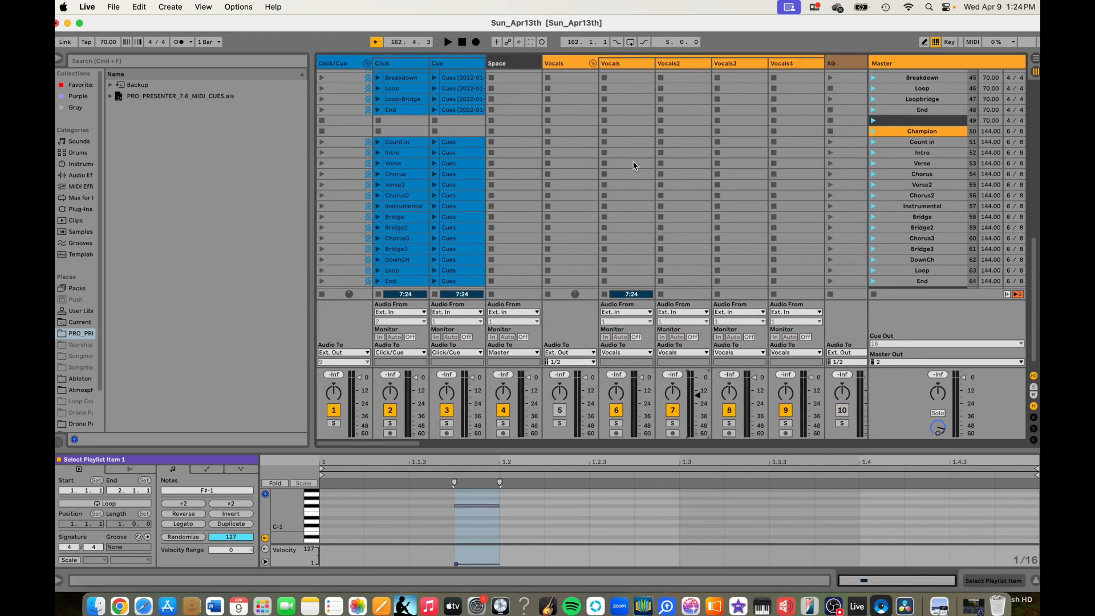
scroll(633, 166, up, 15)
scroll(633, 166, down, 15)
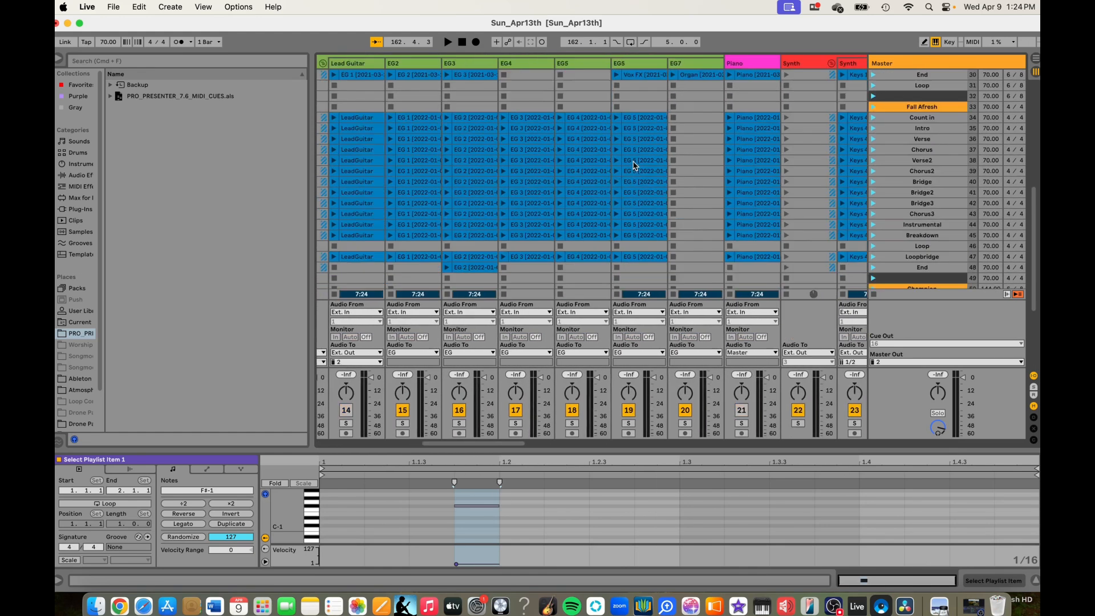
scroll(633, 166, right, 20)
scroll(698, 226, right, 20)
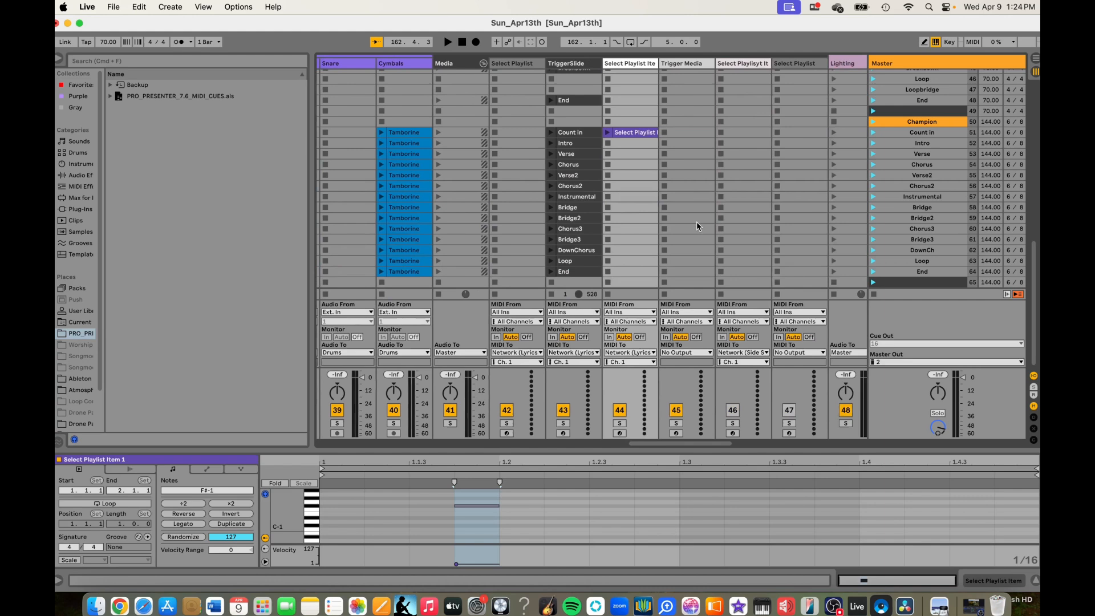
scroll(697, 226, right, 5)
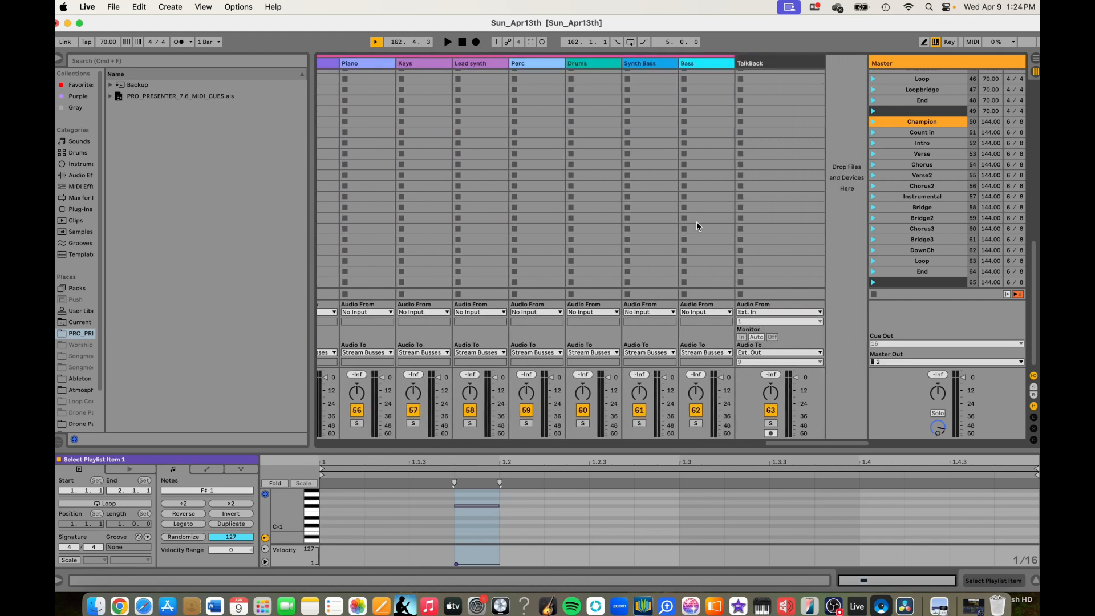
click(776, 69)
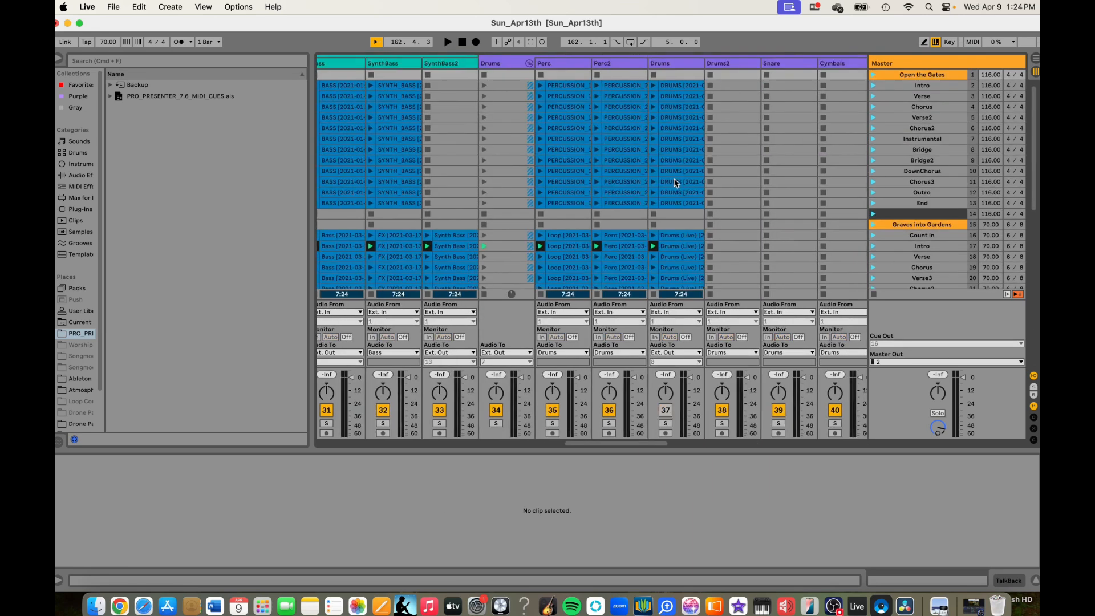
scroll(675, 182, left, 15)
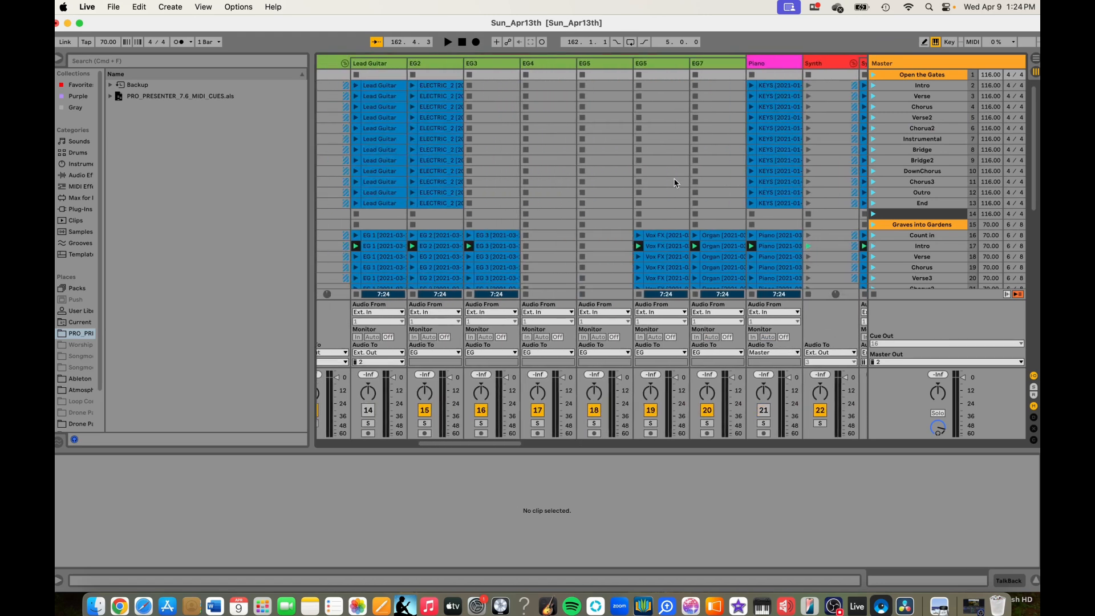
scroll(675, 183, down, 4)
scroll(675, 182, left, 5)
scroll(675, 183, up, 4)
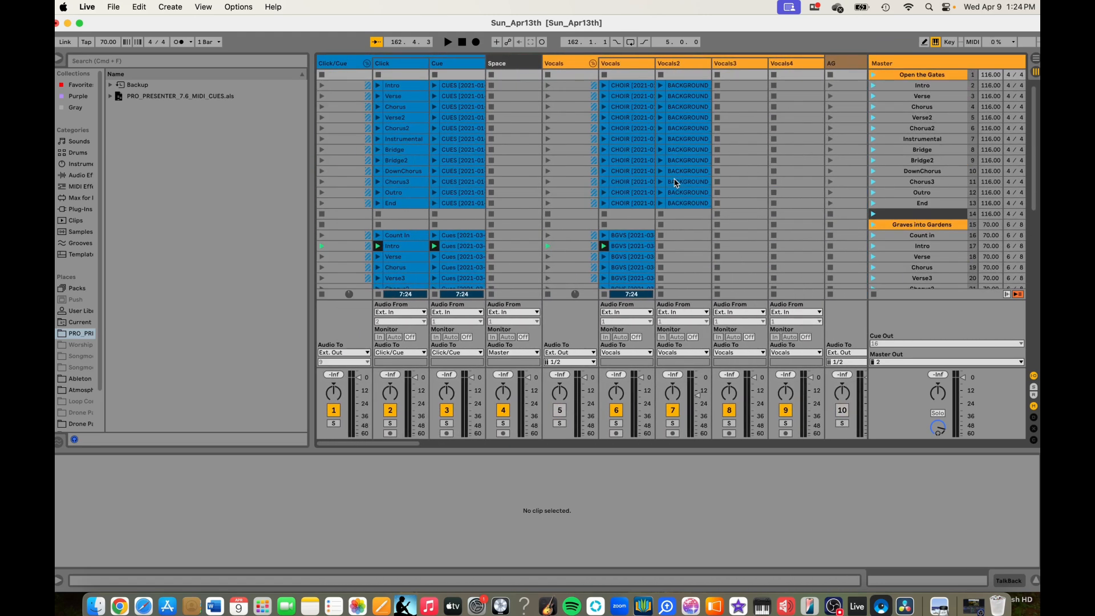
click(831, 610)
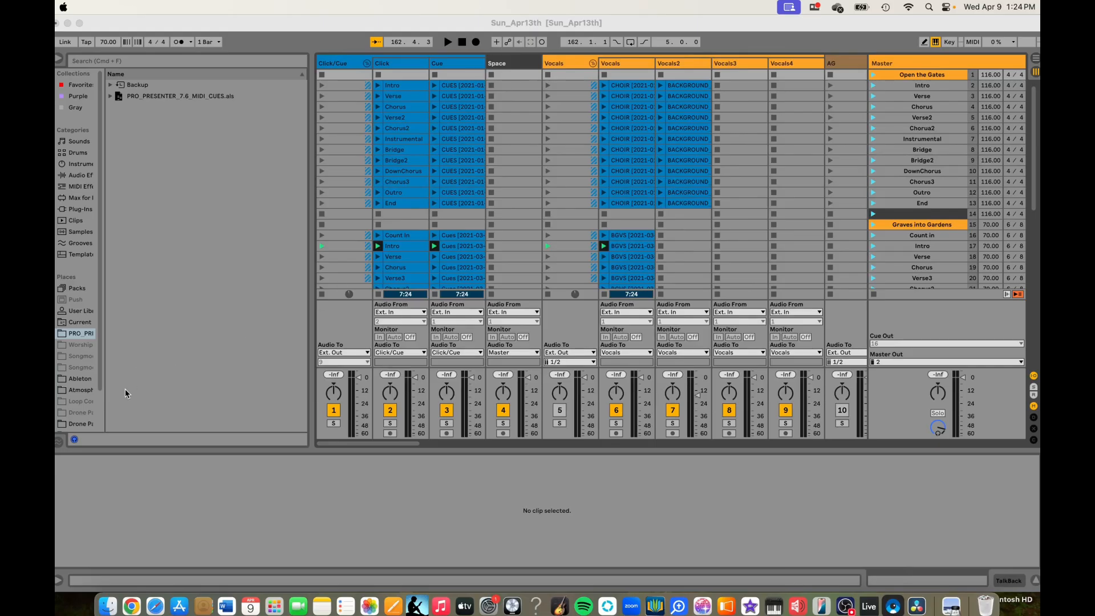